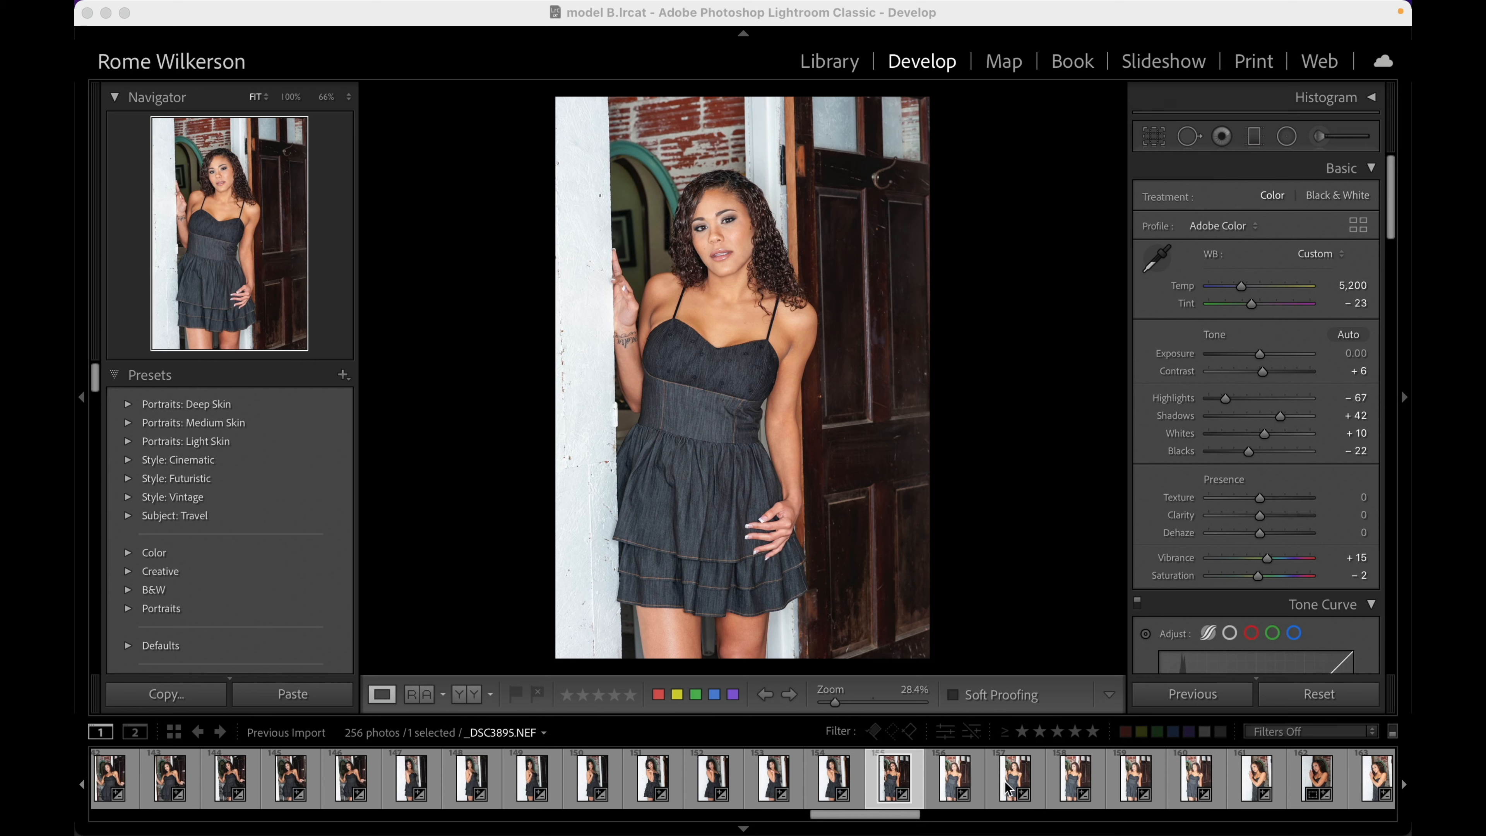
- Look back through the earlier shots in the shoot, viewing _DSC3879.NEF, a black T-shirt portrait and _DSC3800.NEF
scroll(733, 789, left, 5)
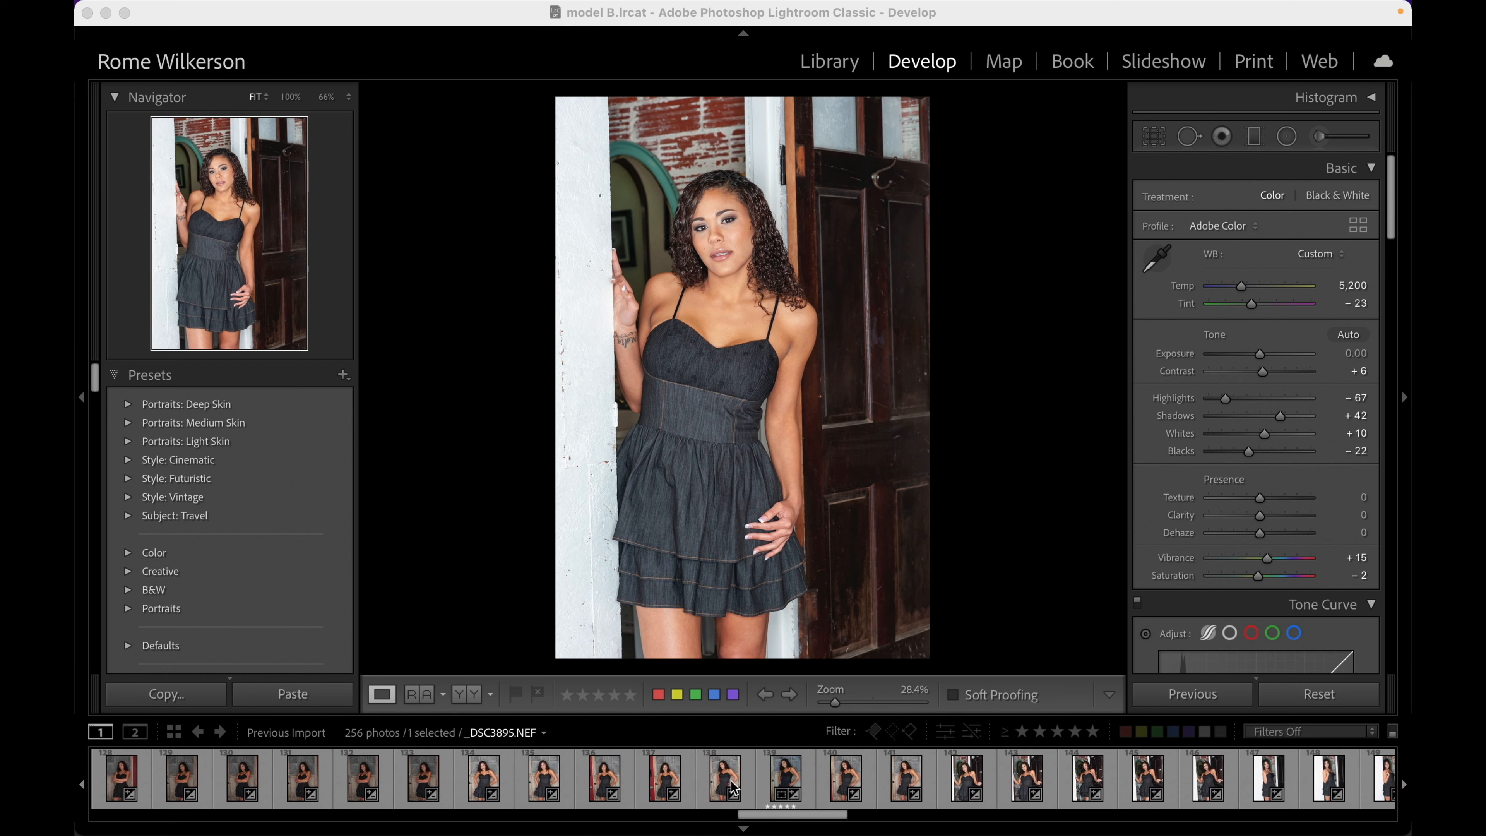
click(732, 784)
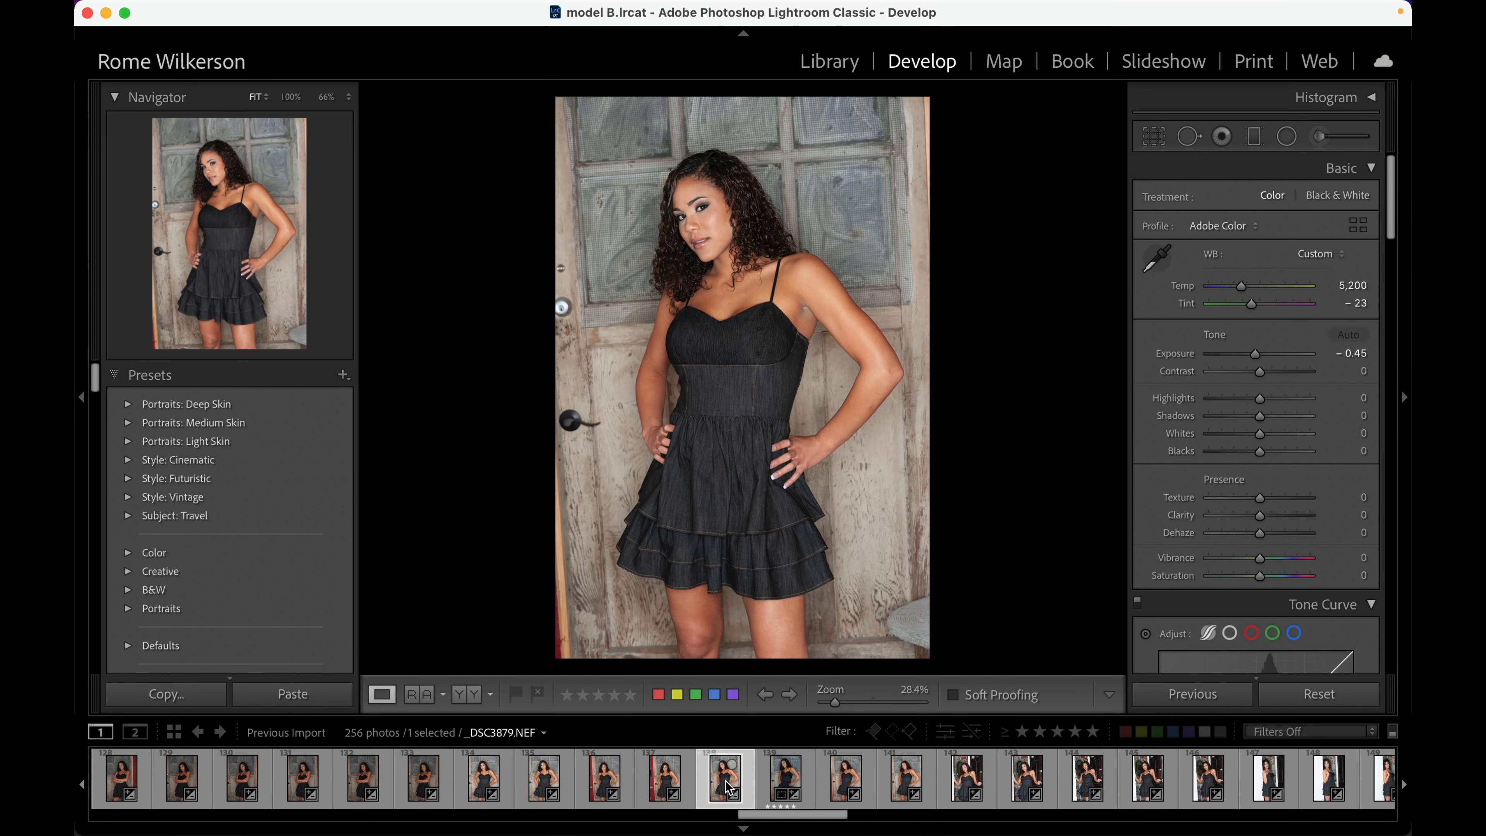
scroll(731, 784, left, 6)
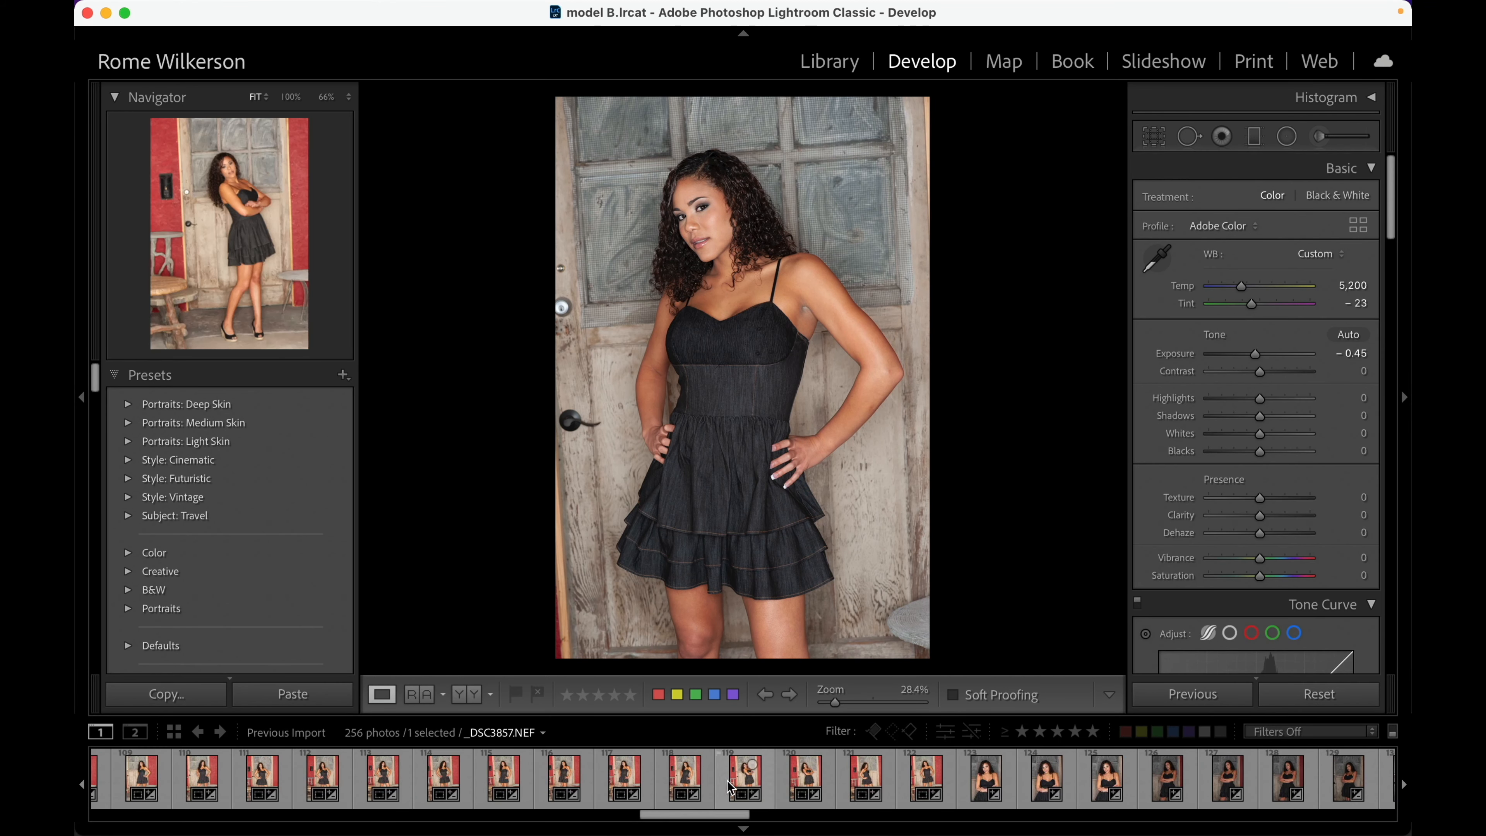
scroll(750, 782, left, 7)
click(754, 781)
scroll(753, 781, left, 6)
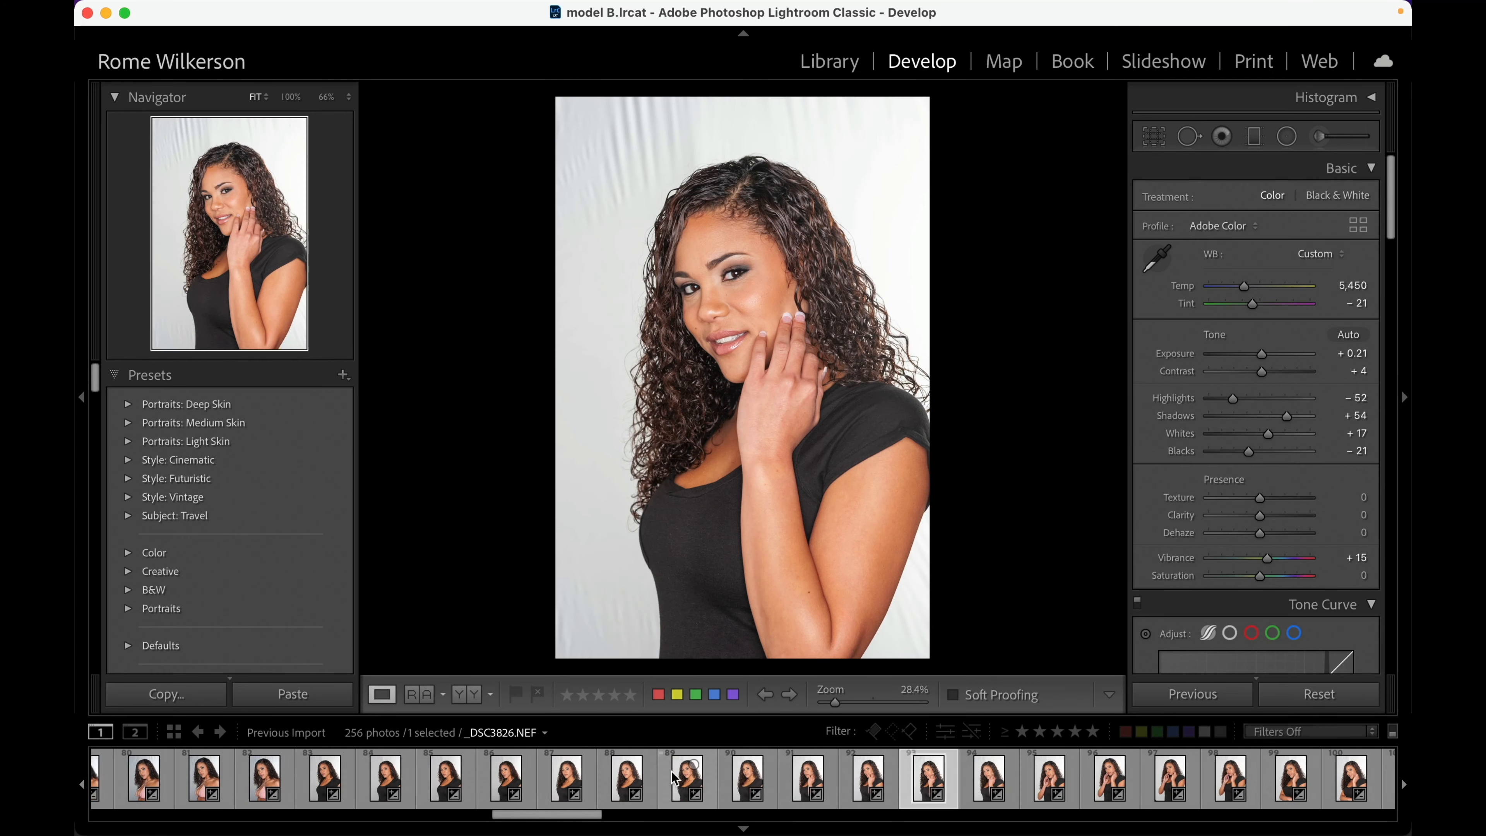
scroll(676, 778, left, 2)
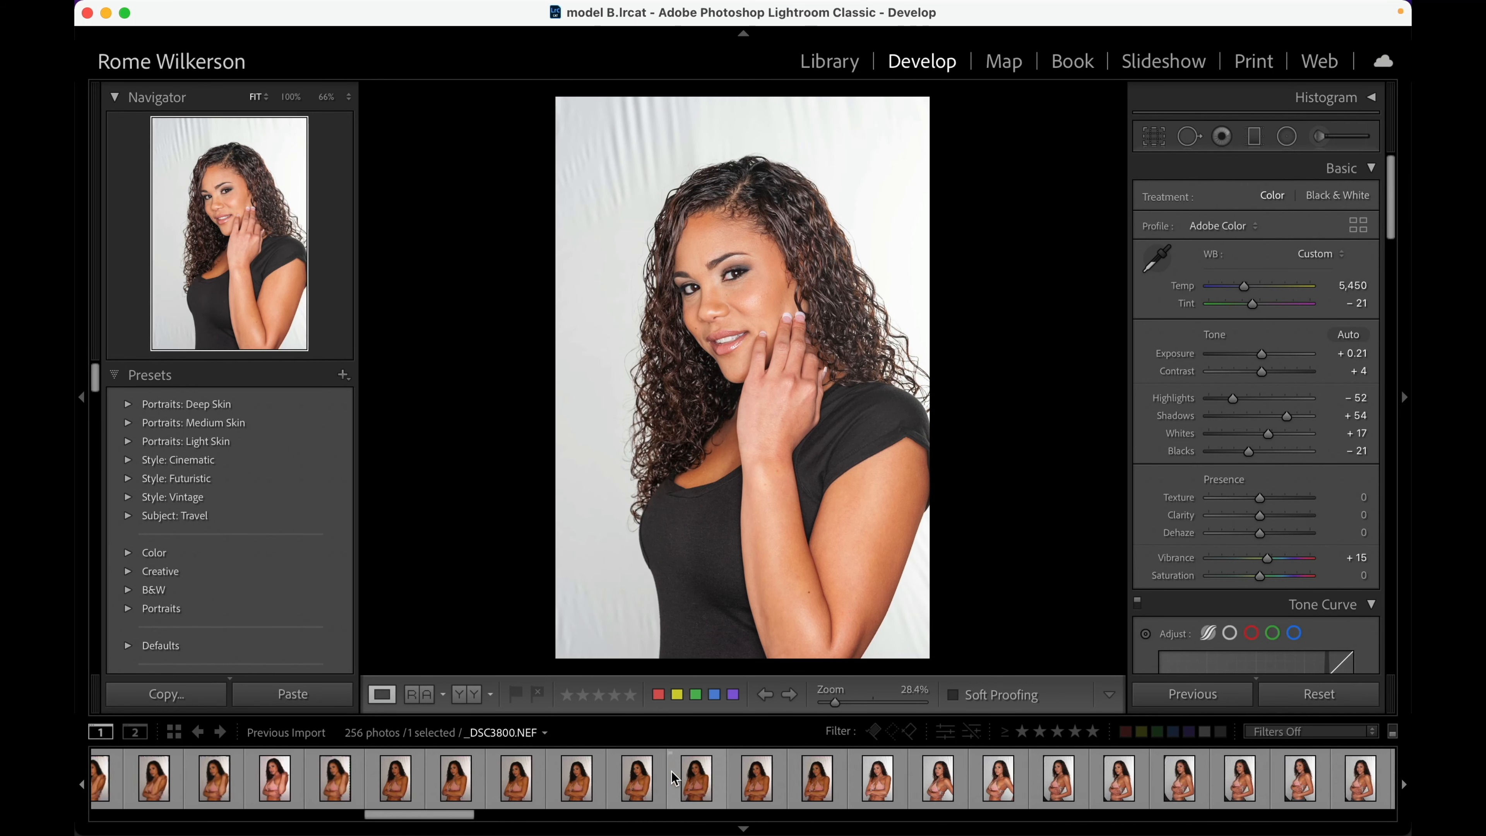
click(701, 784)
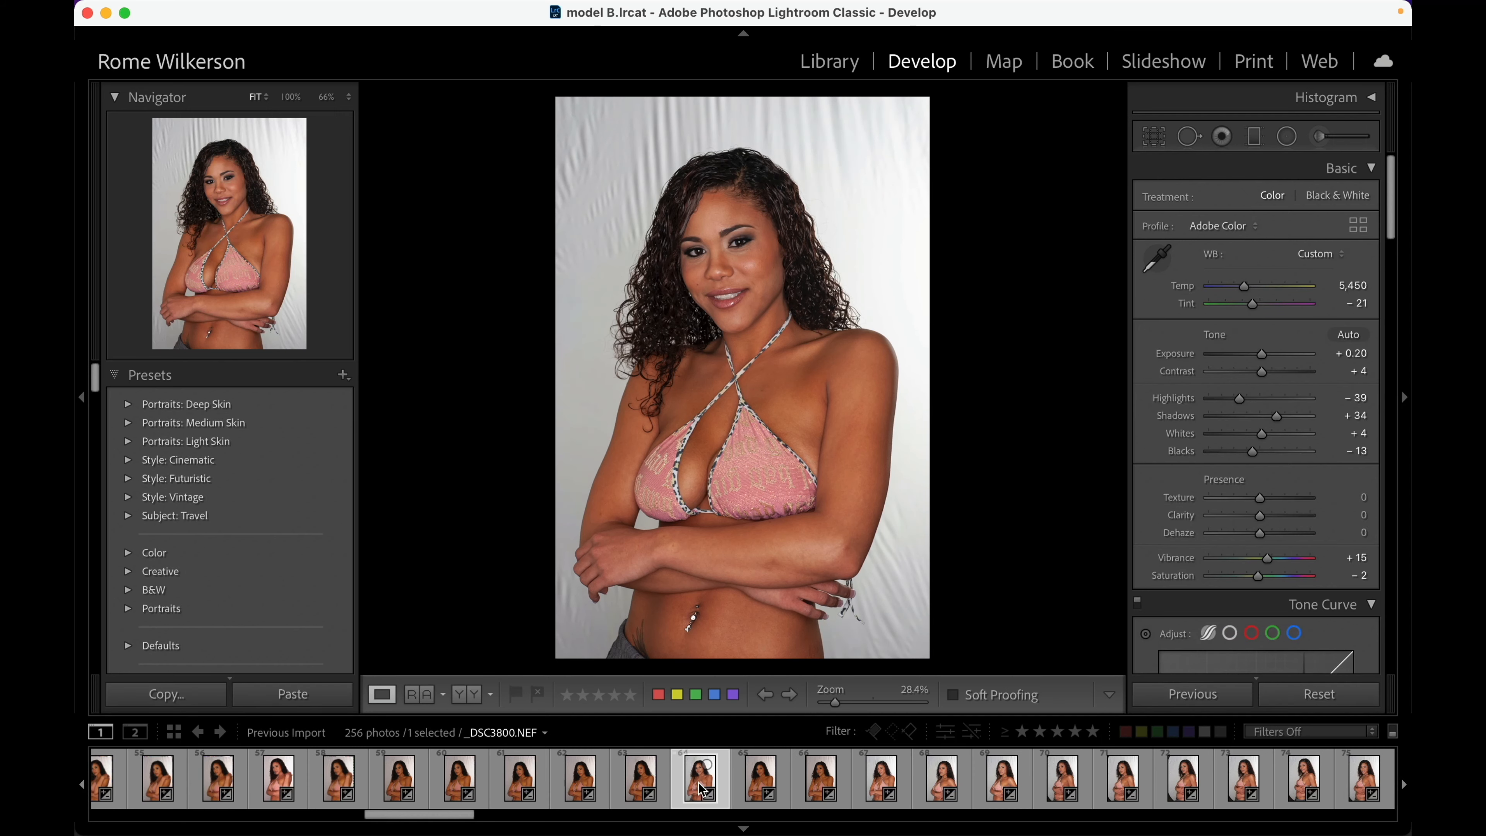
- Browse the neighbouring studio shots and open the black T-shirt portrait _DSC3821.NEF
scroll(700, 784, left, 5)
scroll(669, 785, left, 2)
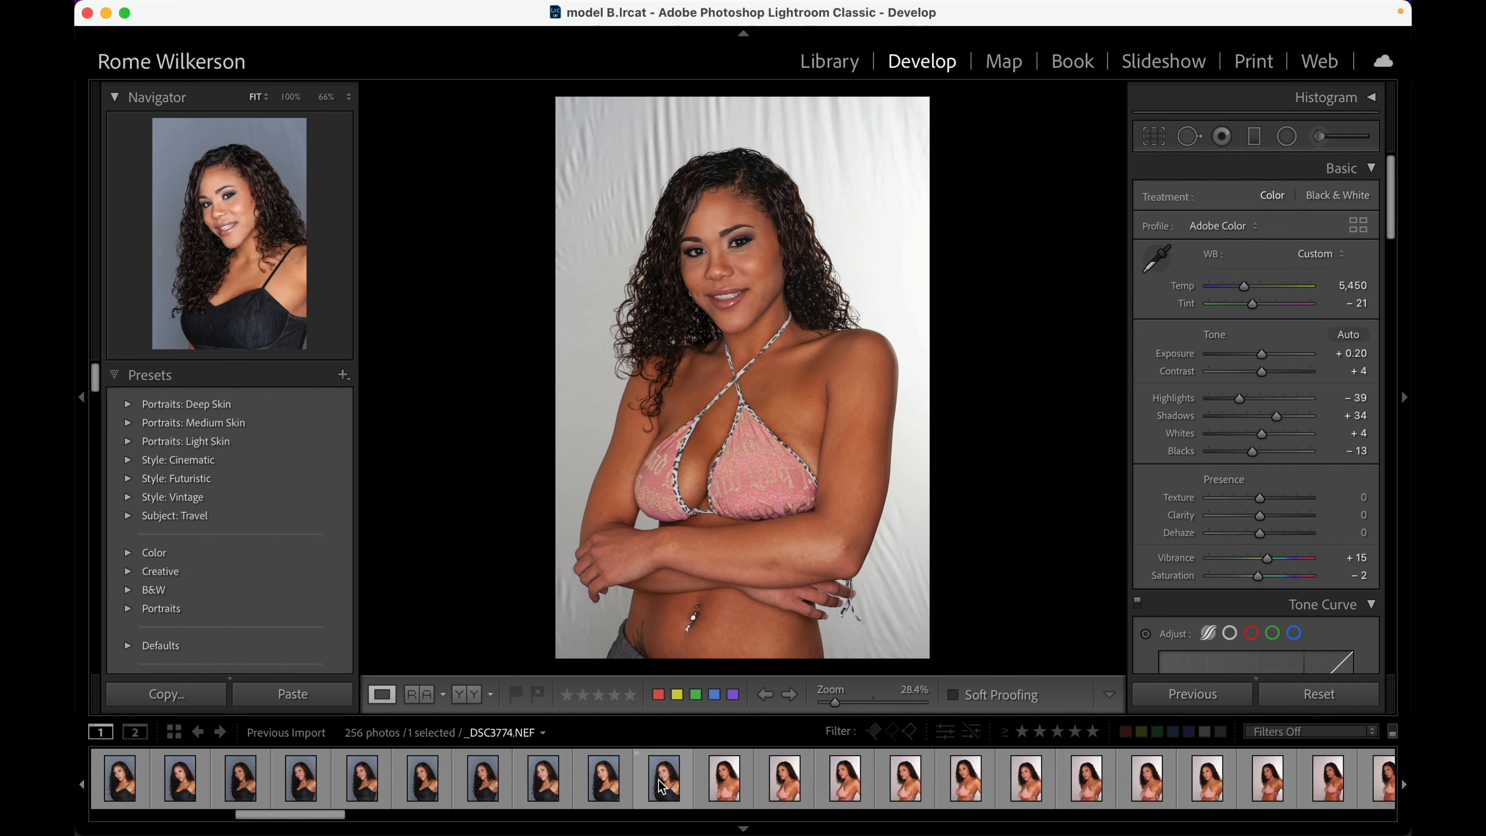
scroll(664, 784, right, 6)
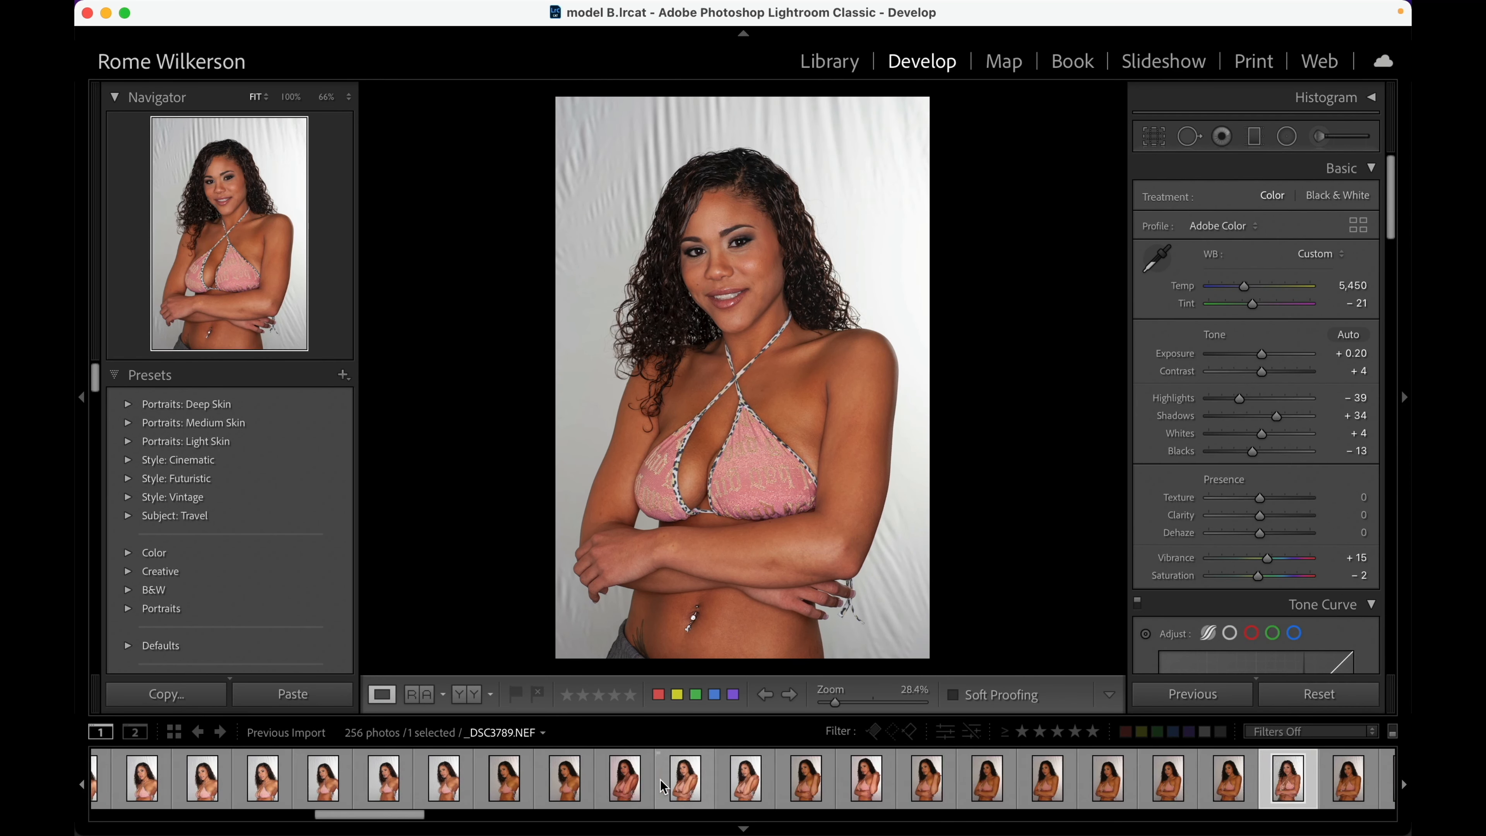
scroll(664, 786, right, 8)
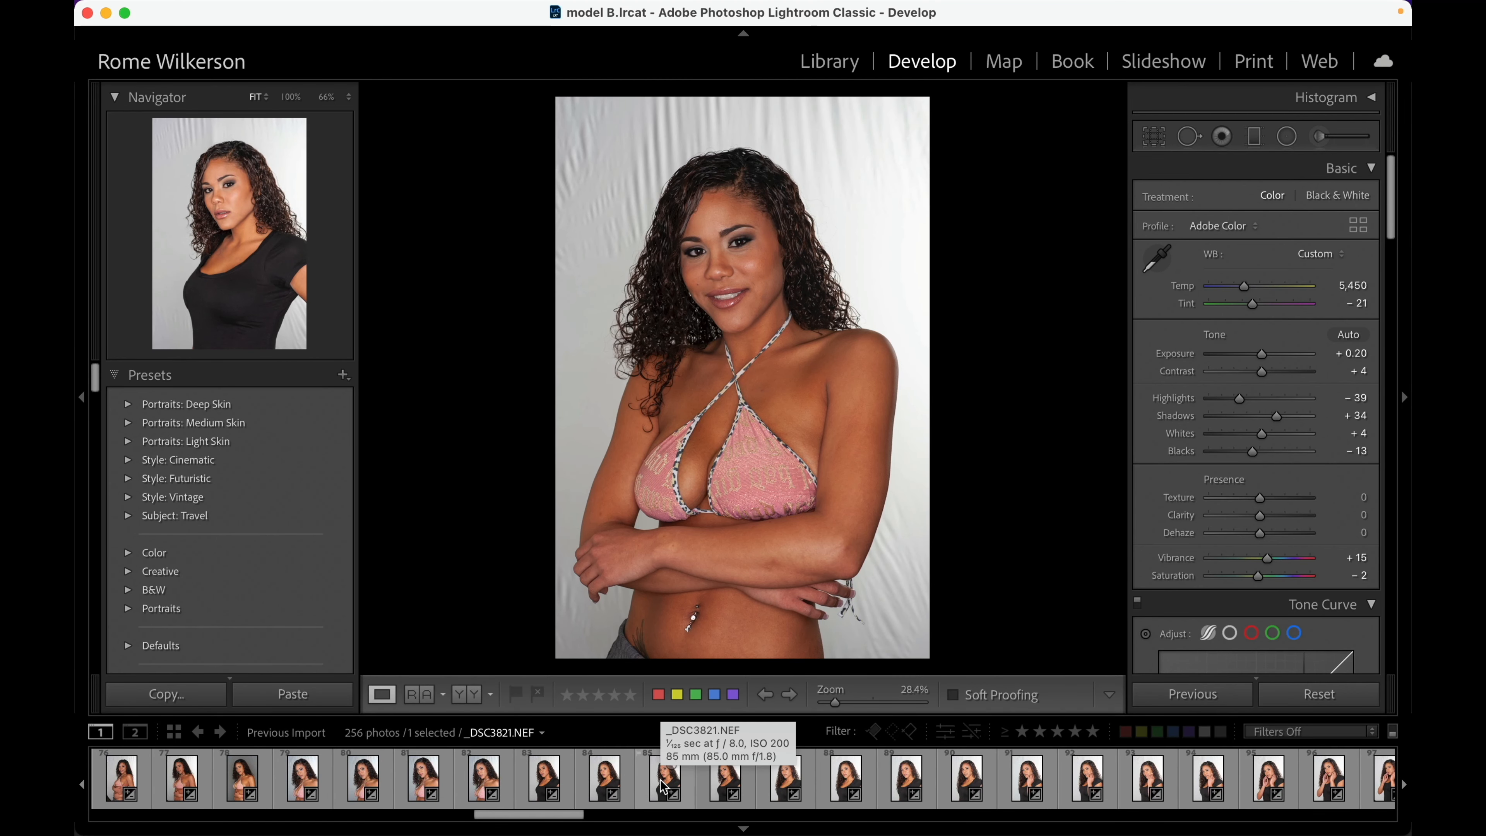
click(655, 777)
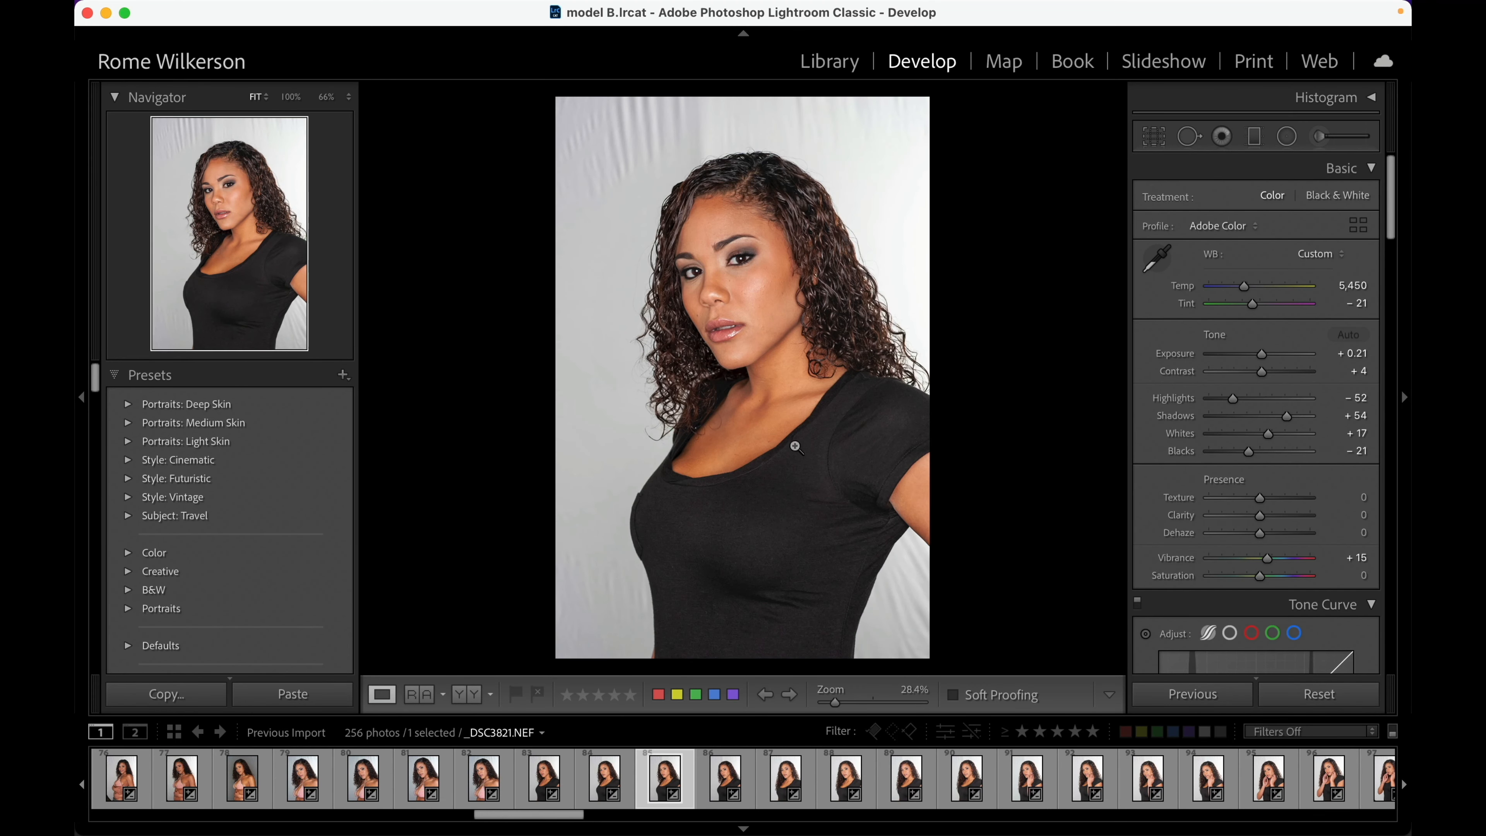
- Open _DSC3740.NEF near the start of the shoot and examine the model's face and hair at 66% zoom
scroll(445, 784, left, 3)
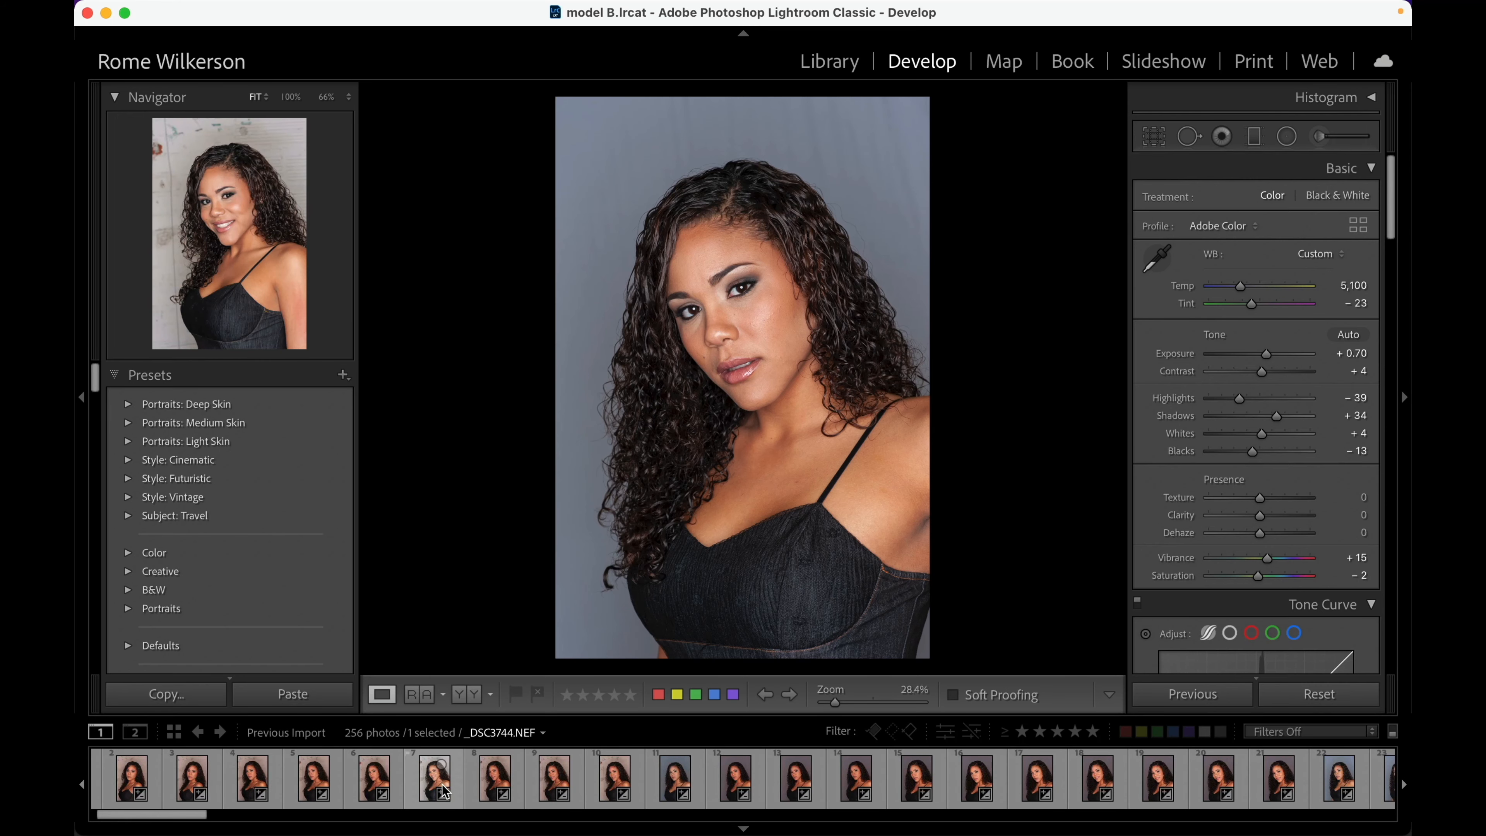
scroll(444, 791, left, 2)
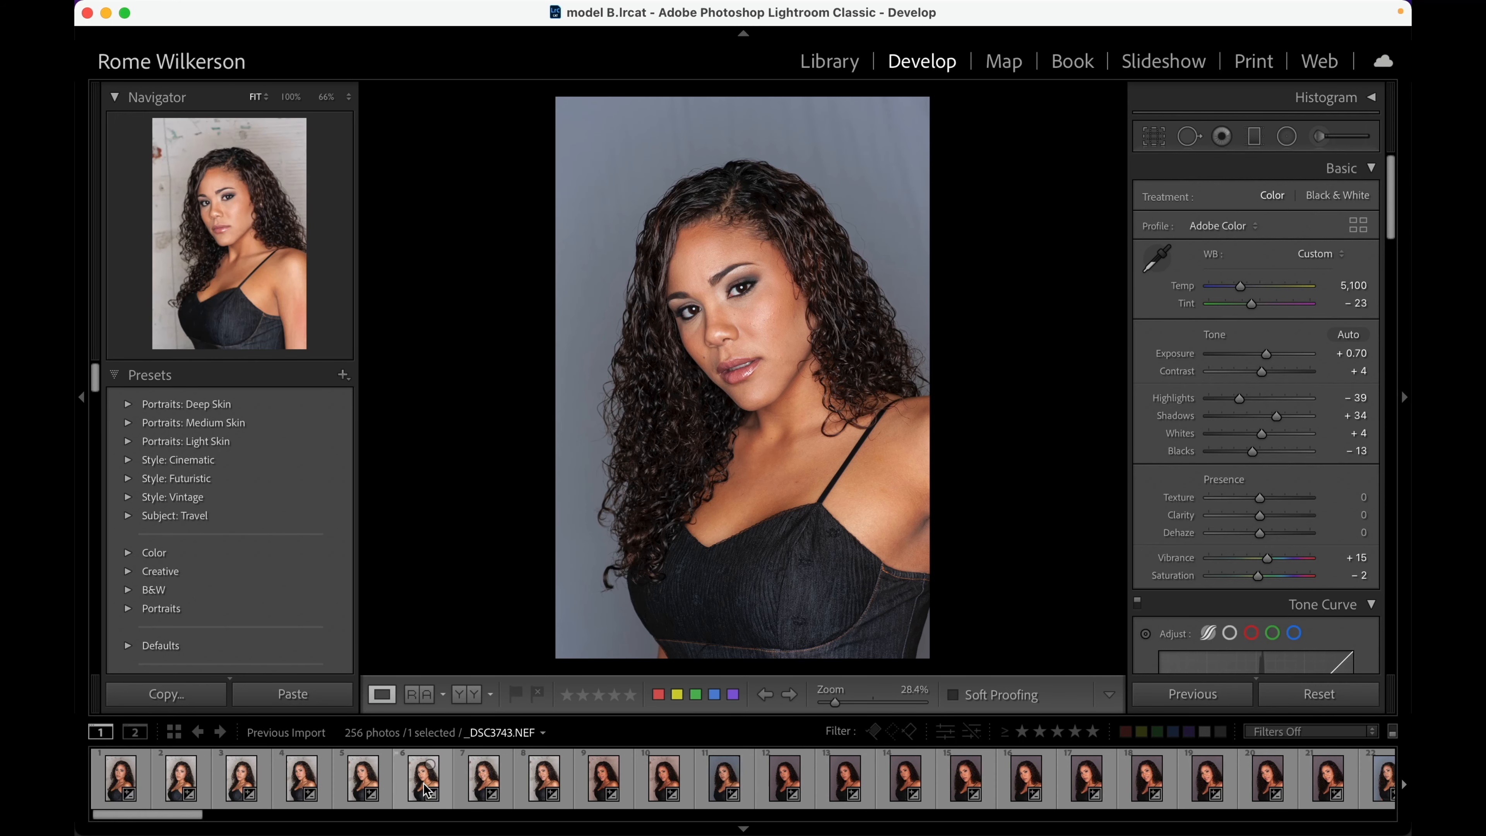
click(245, 781)
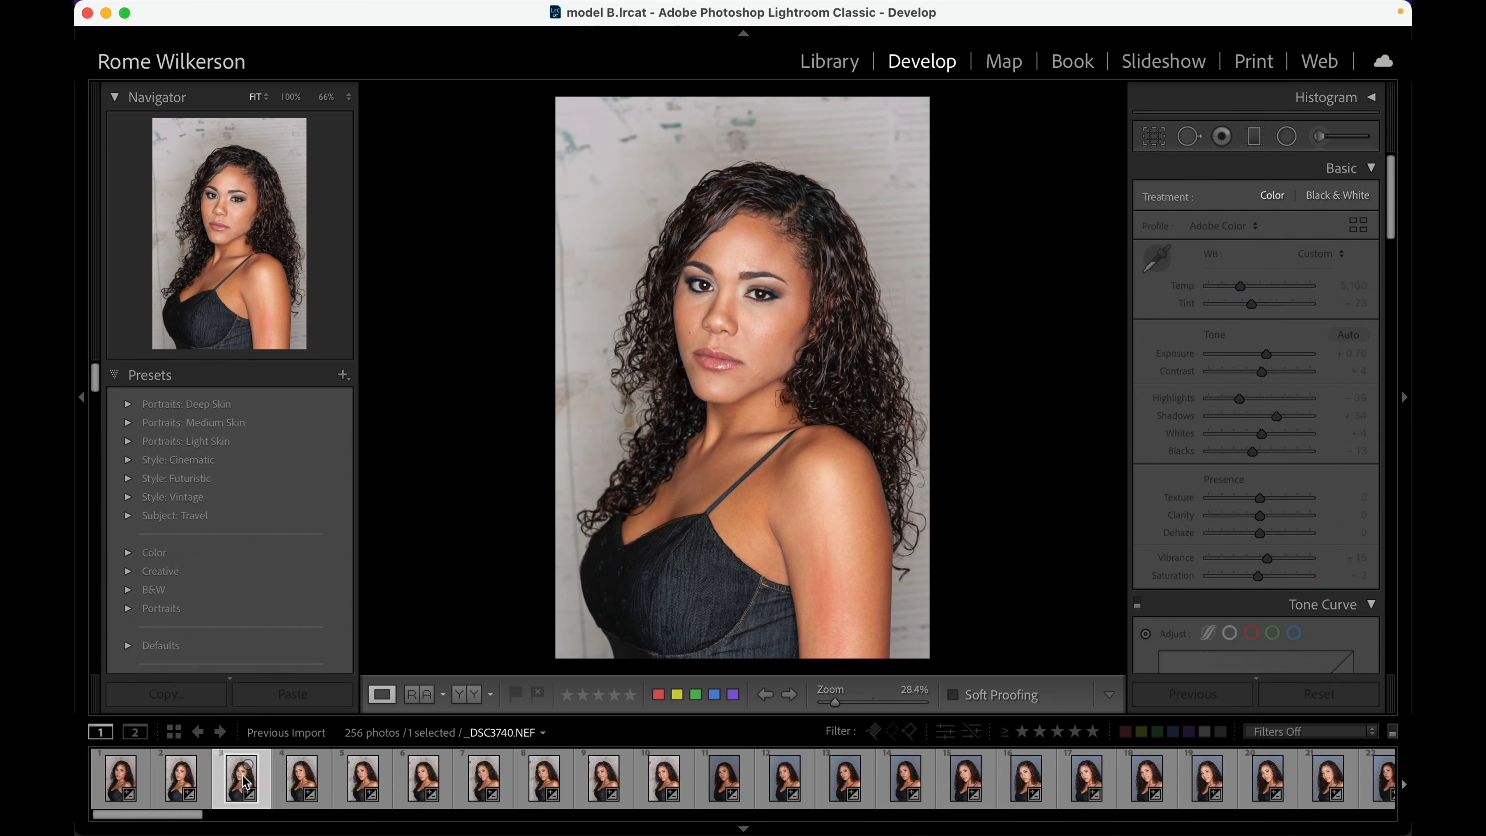
click(735, 323)
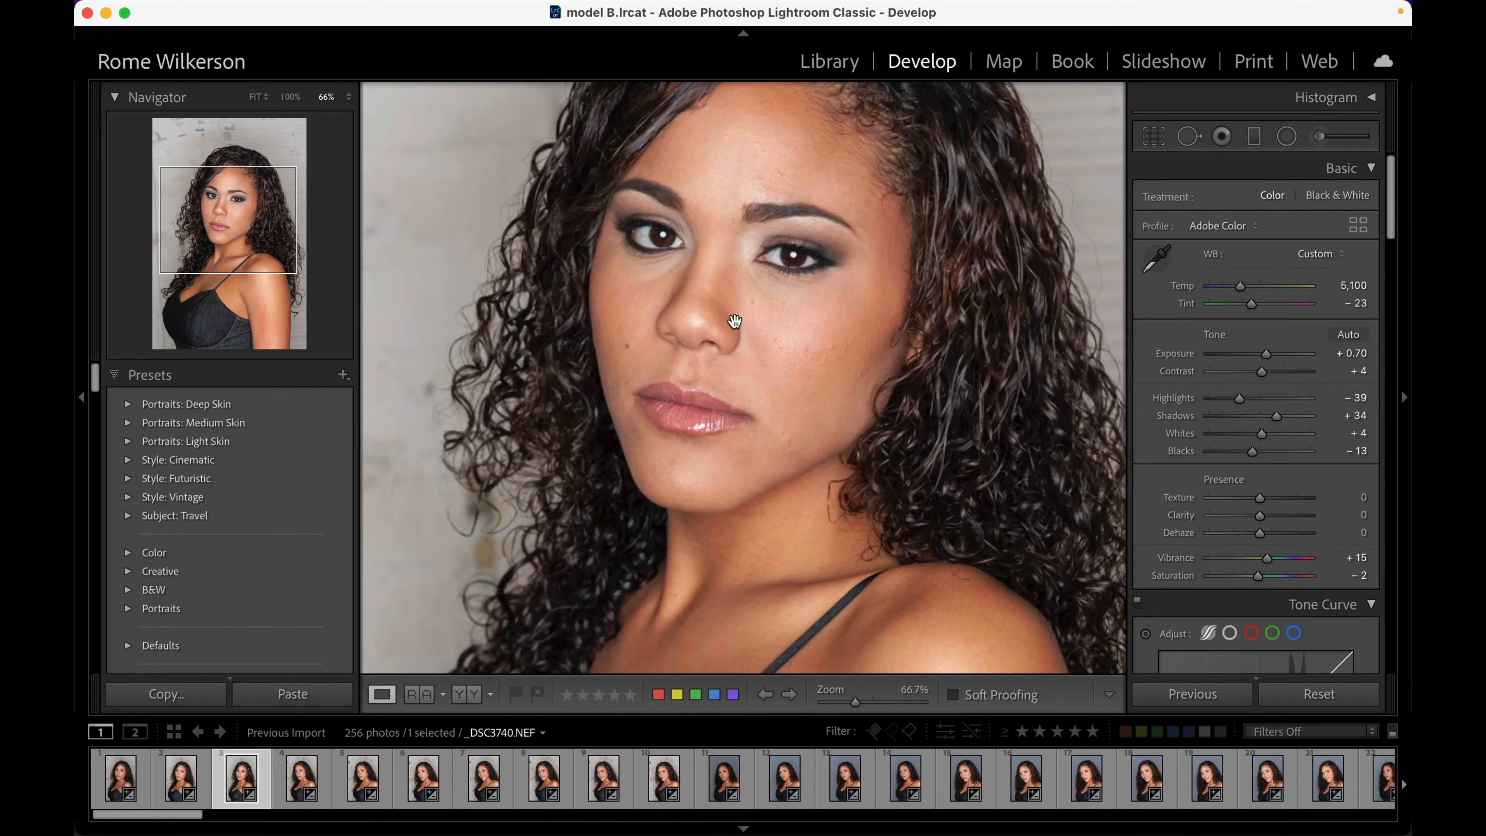
scroll(744, 292, up, 3)
scroll(744, 292, up, 1)
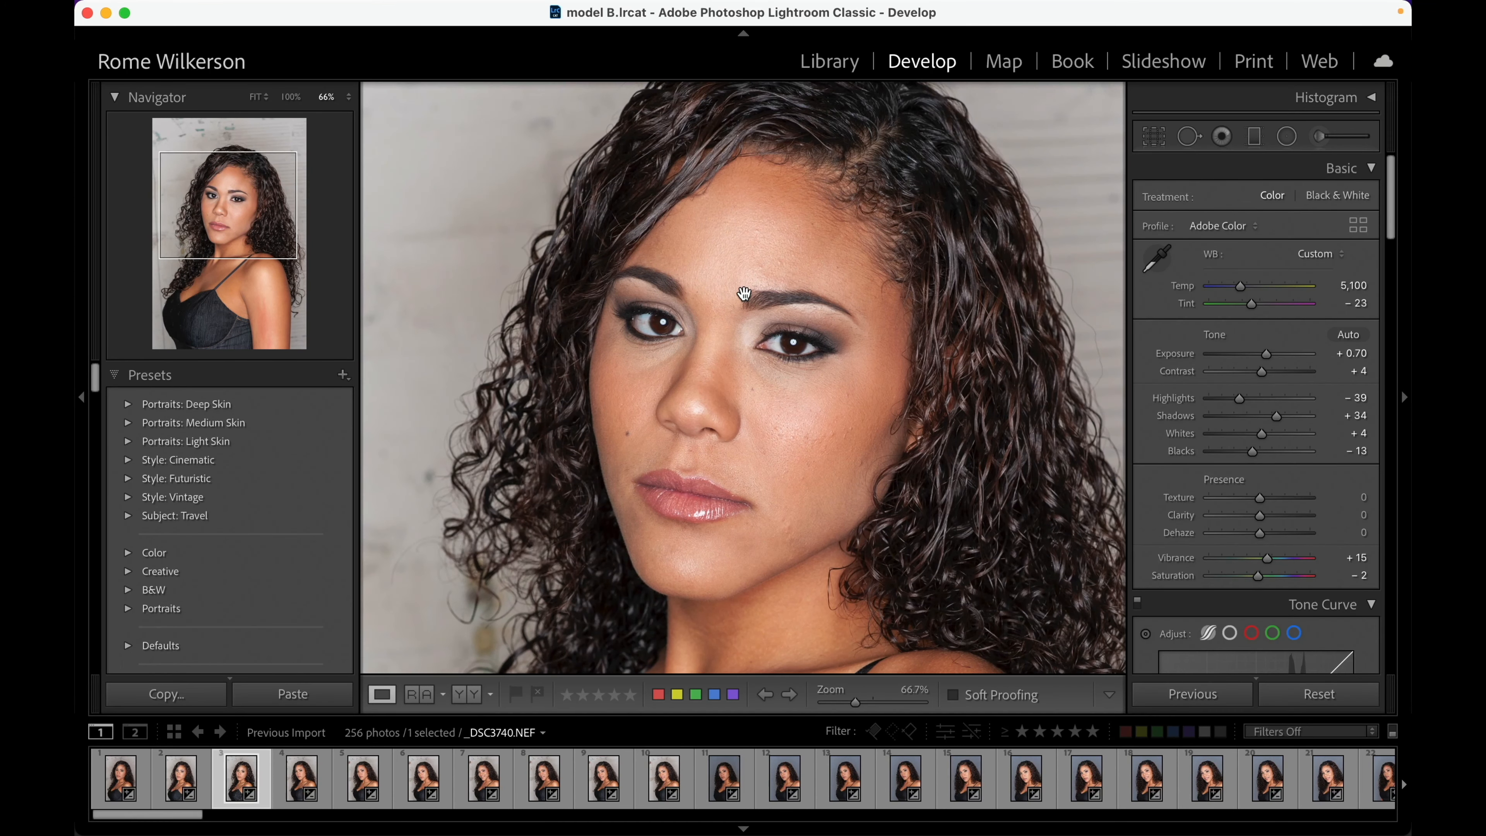
scroll(744, 293, right, 3)
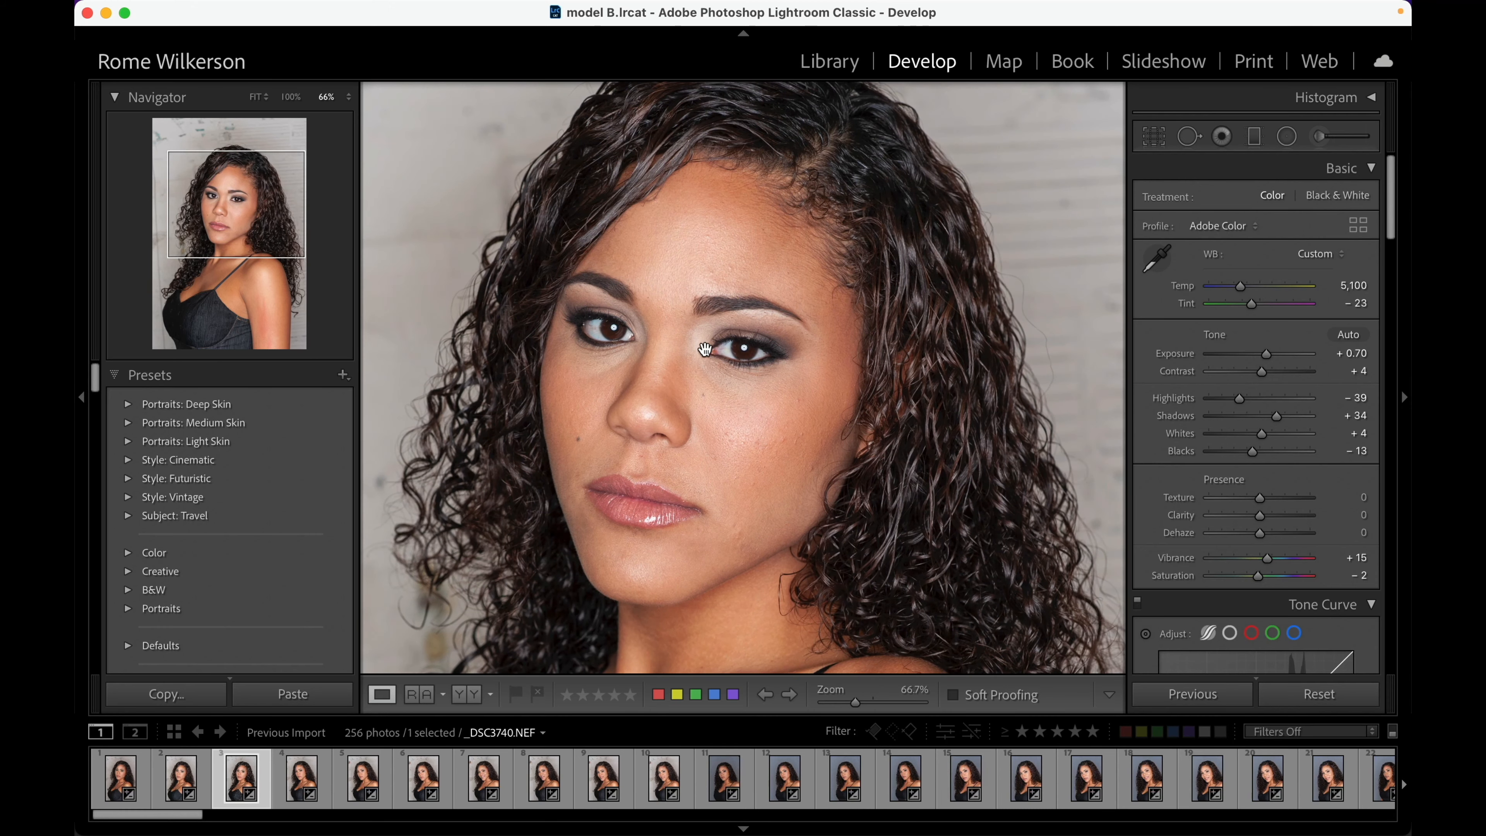
click(689, 360)
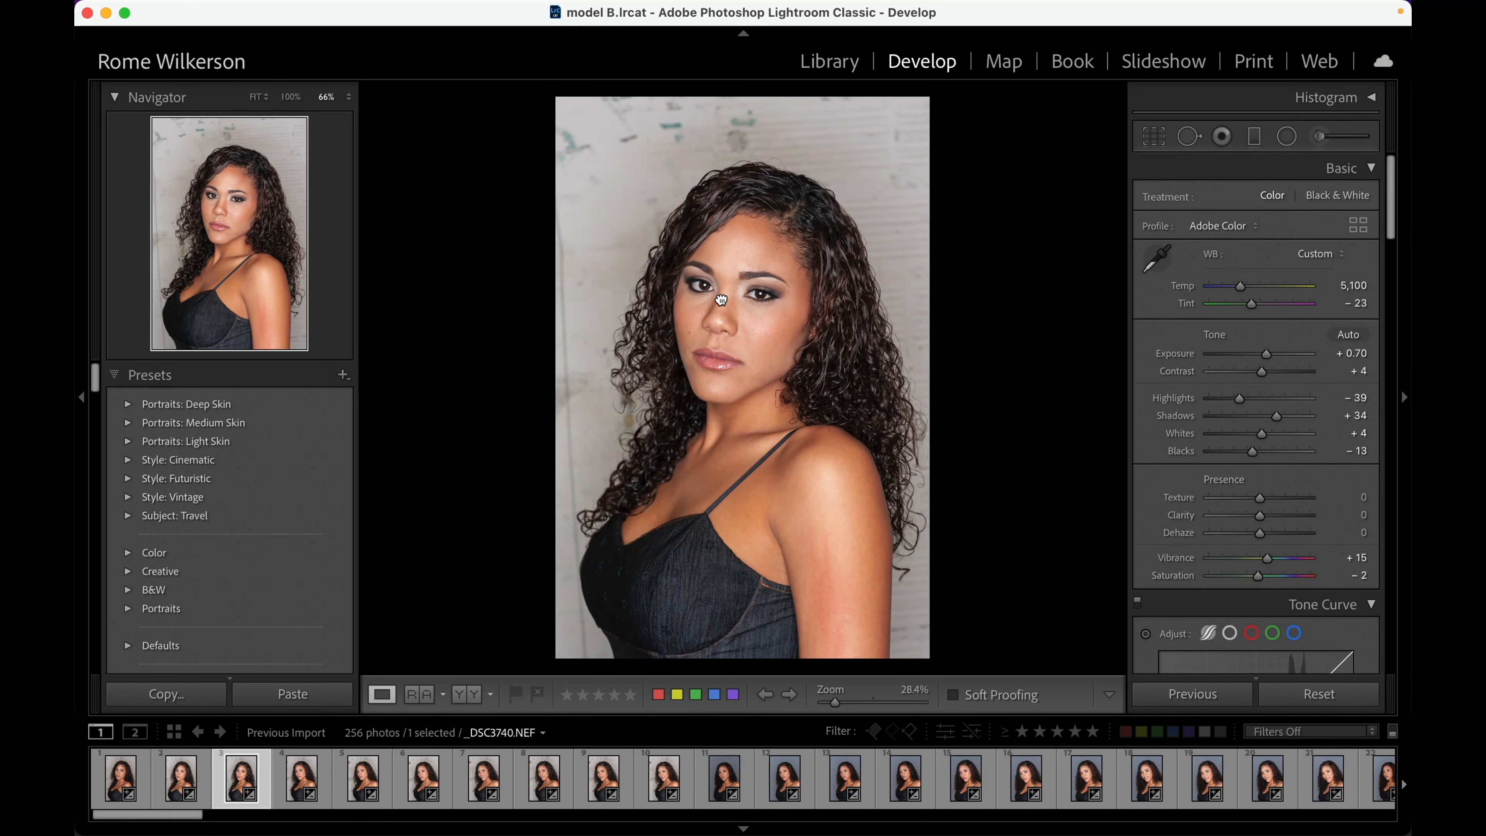
- Examine the skin texture around the eyes and forehead at 200%, and inspect the upper arm up close
click(721, 298)
key(super+equal)
key(super+equal)
scroll(778, 224, up, 10)
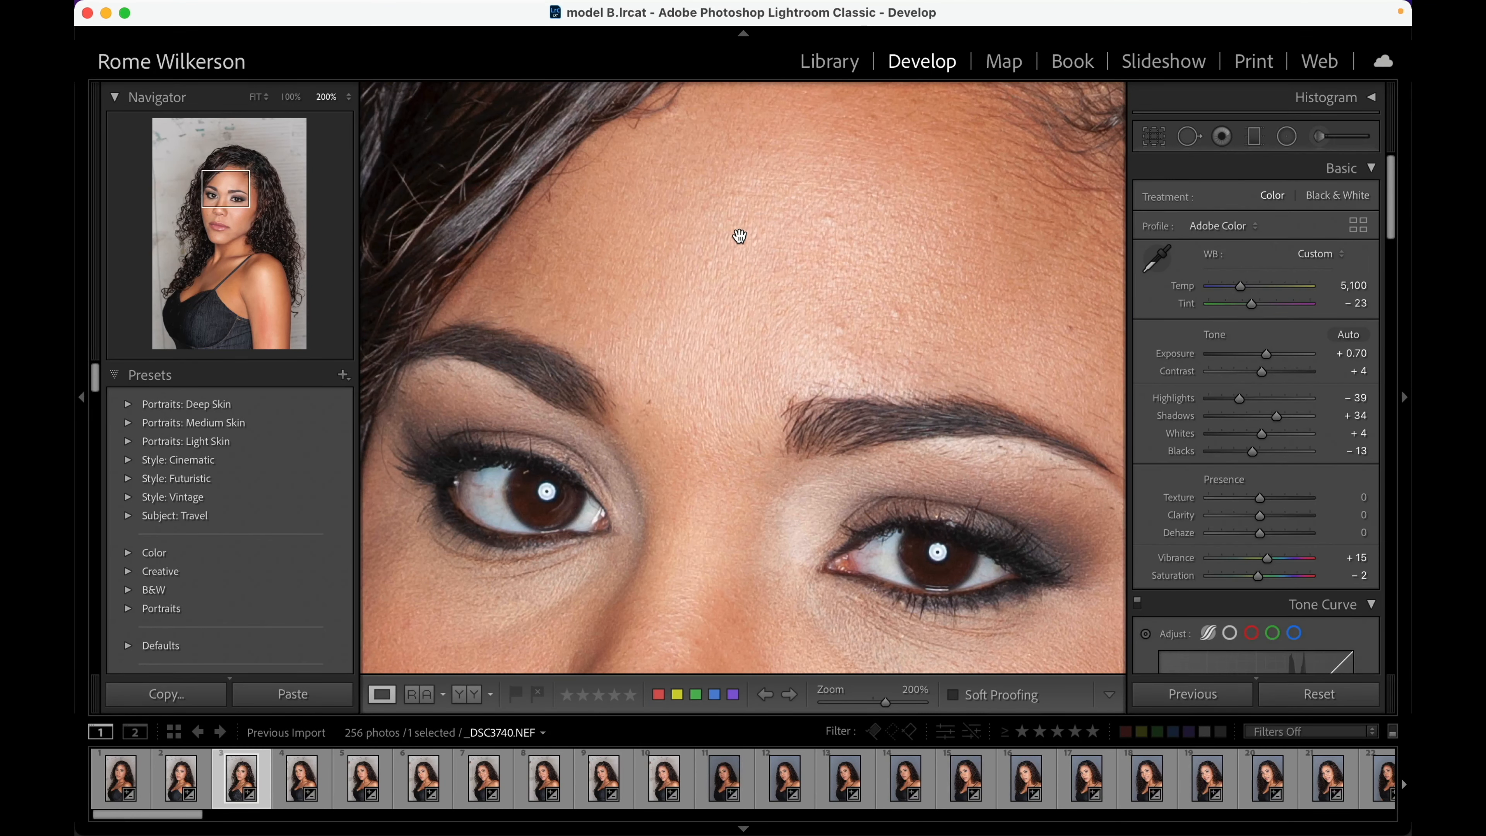
click(726, 242)
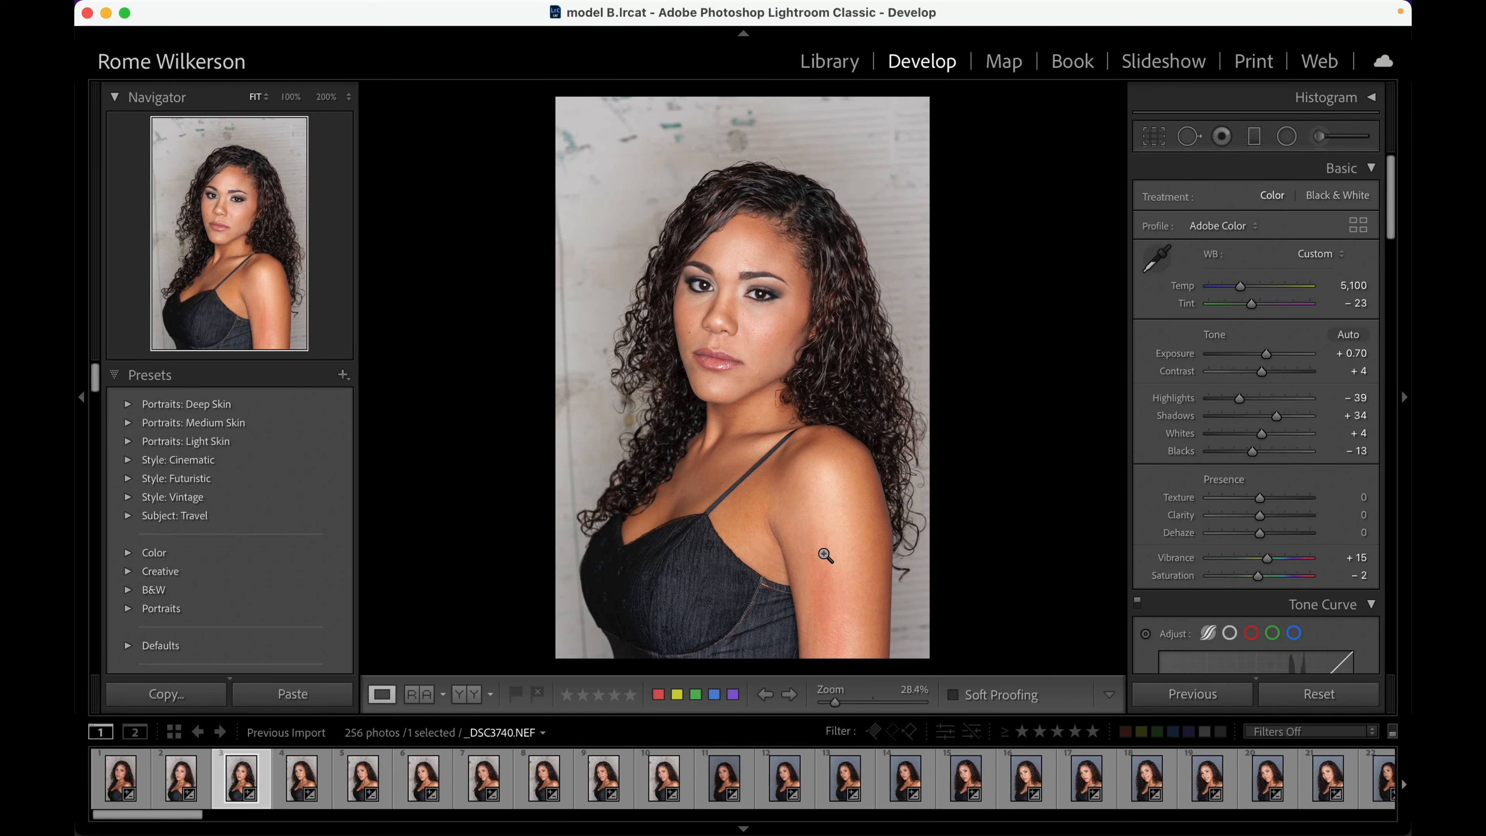
click(826, 576)
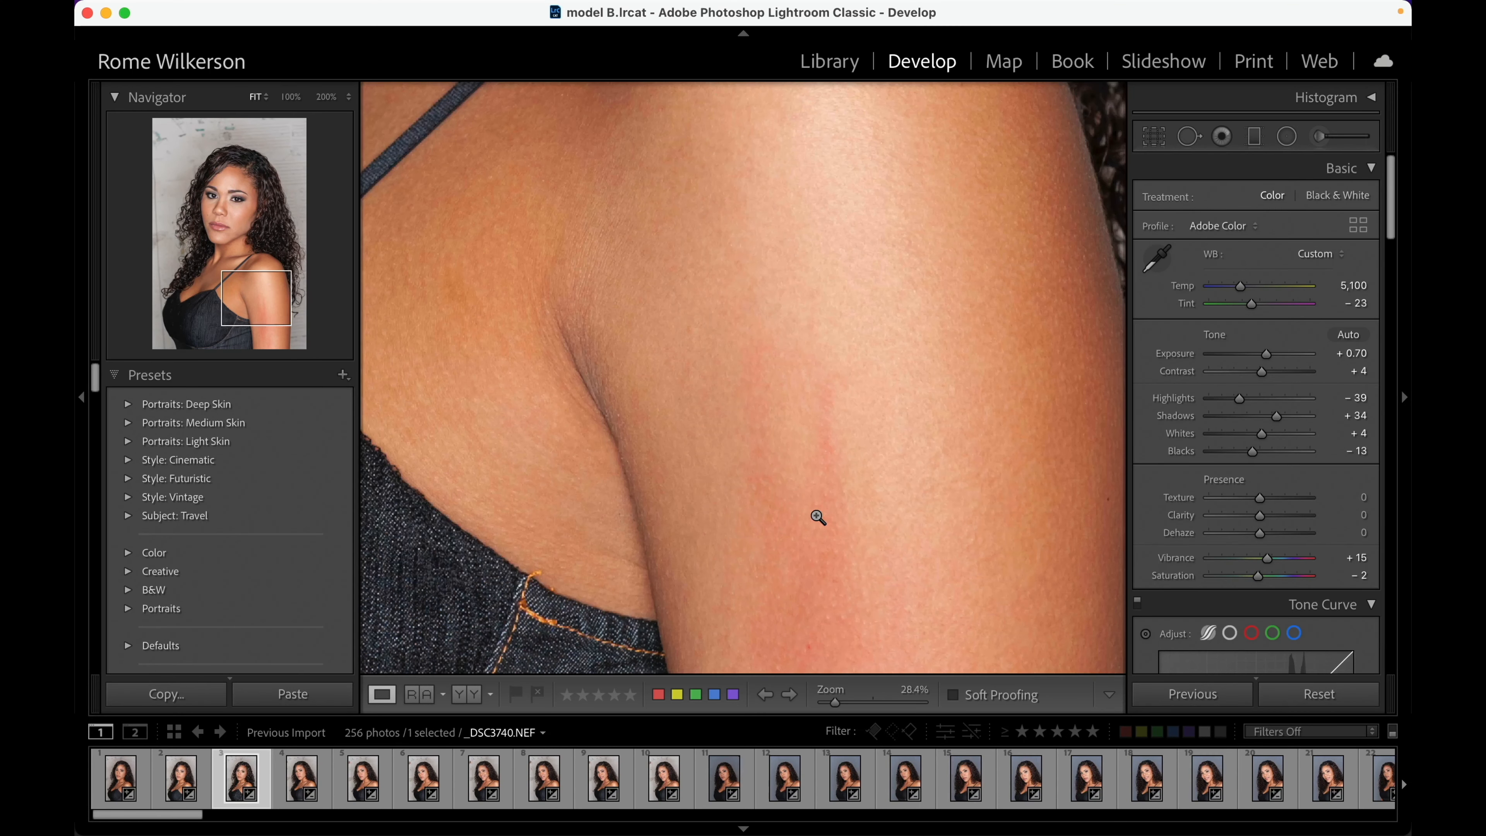
click(817, 516)
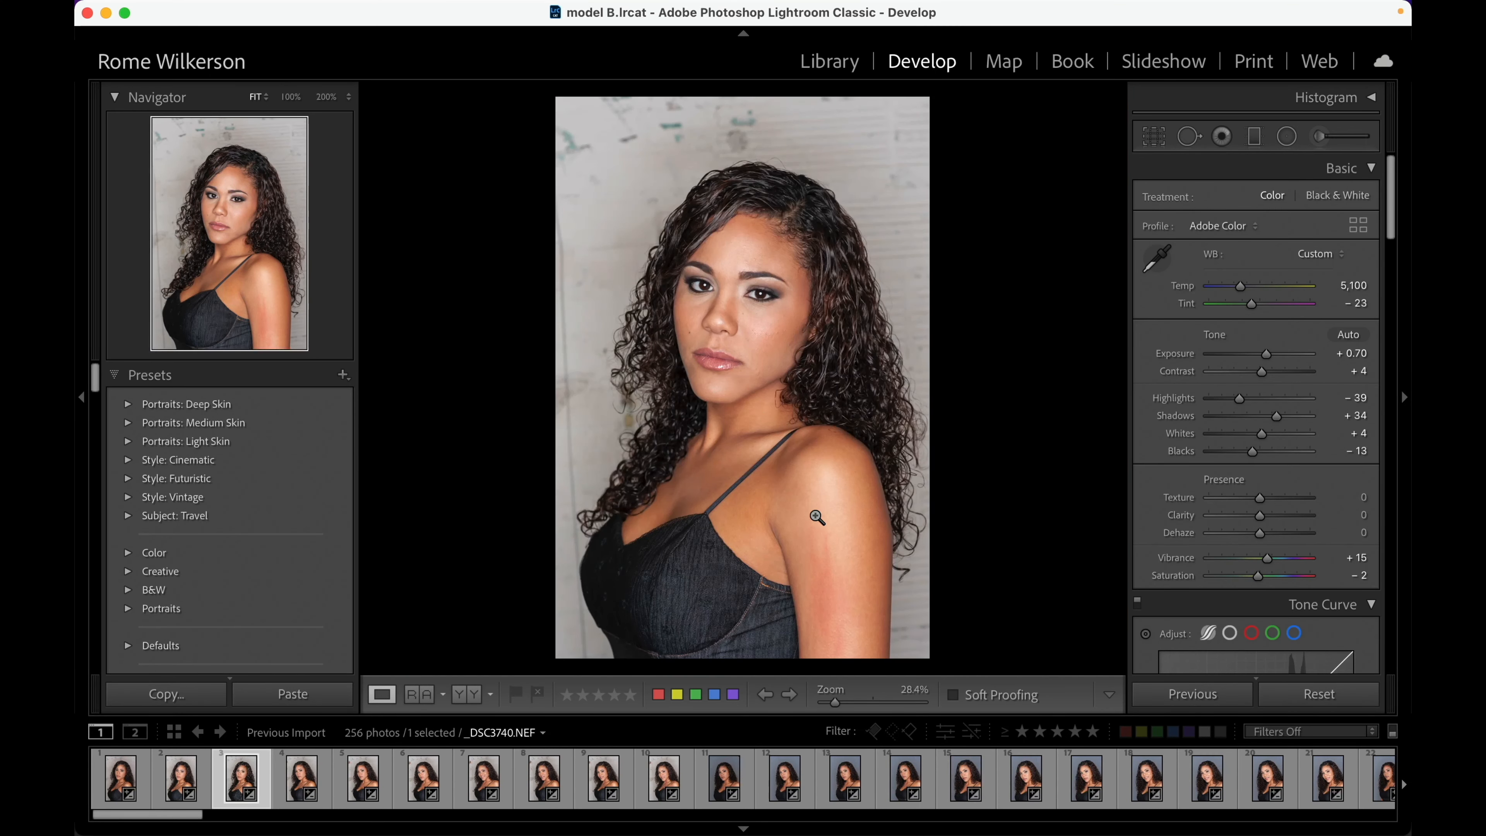
- Open the hand-on-cheek portrait _DSC3836.NEF and examine the eyes up close
click(379, 796)
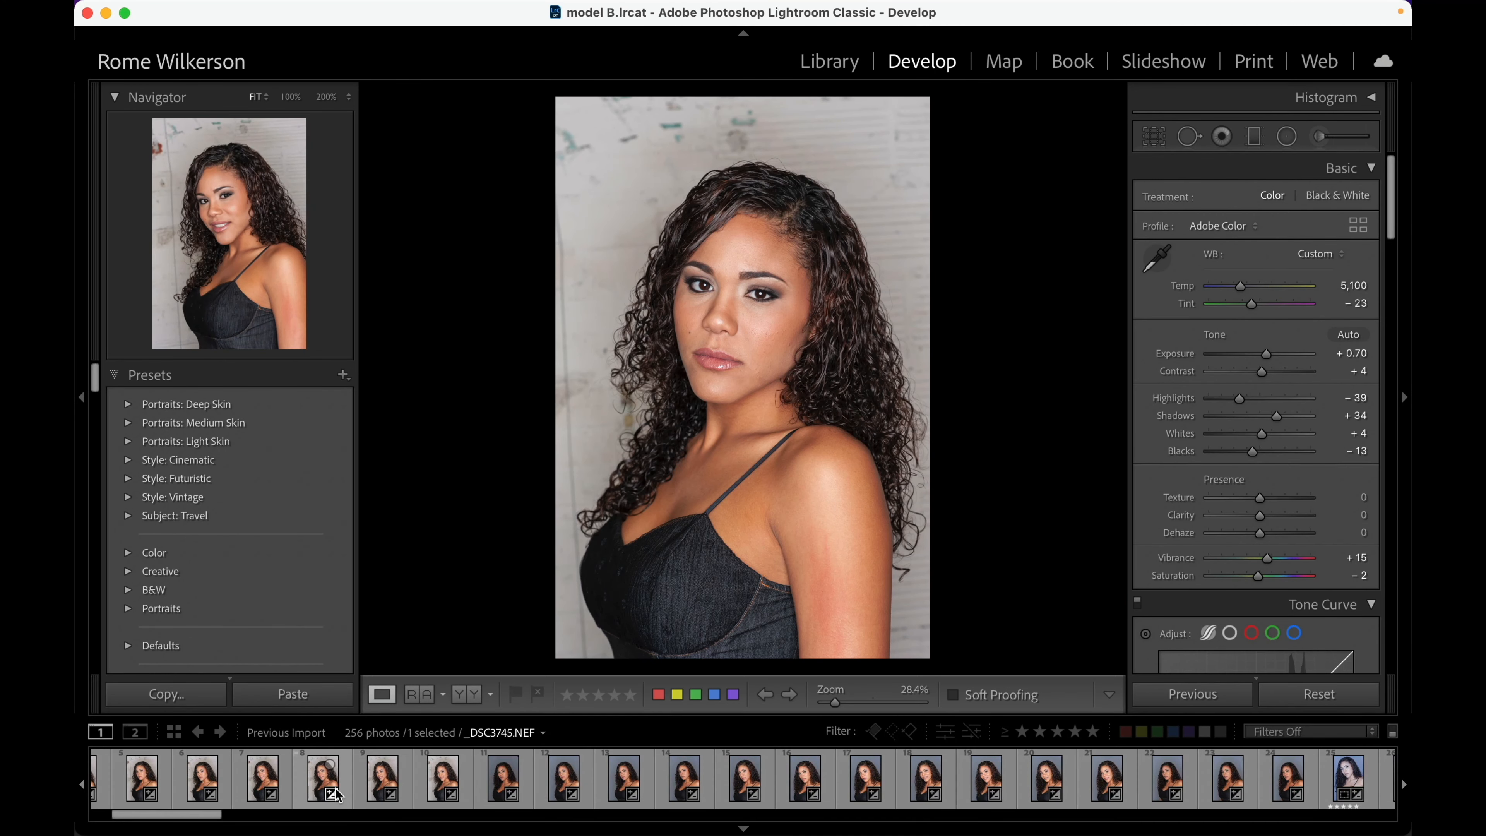
scroll(336, 795, down, 10)
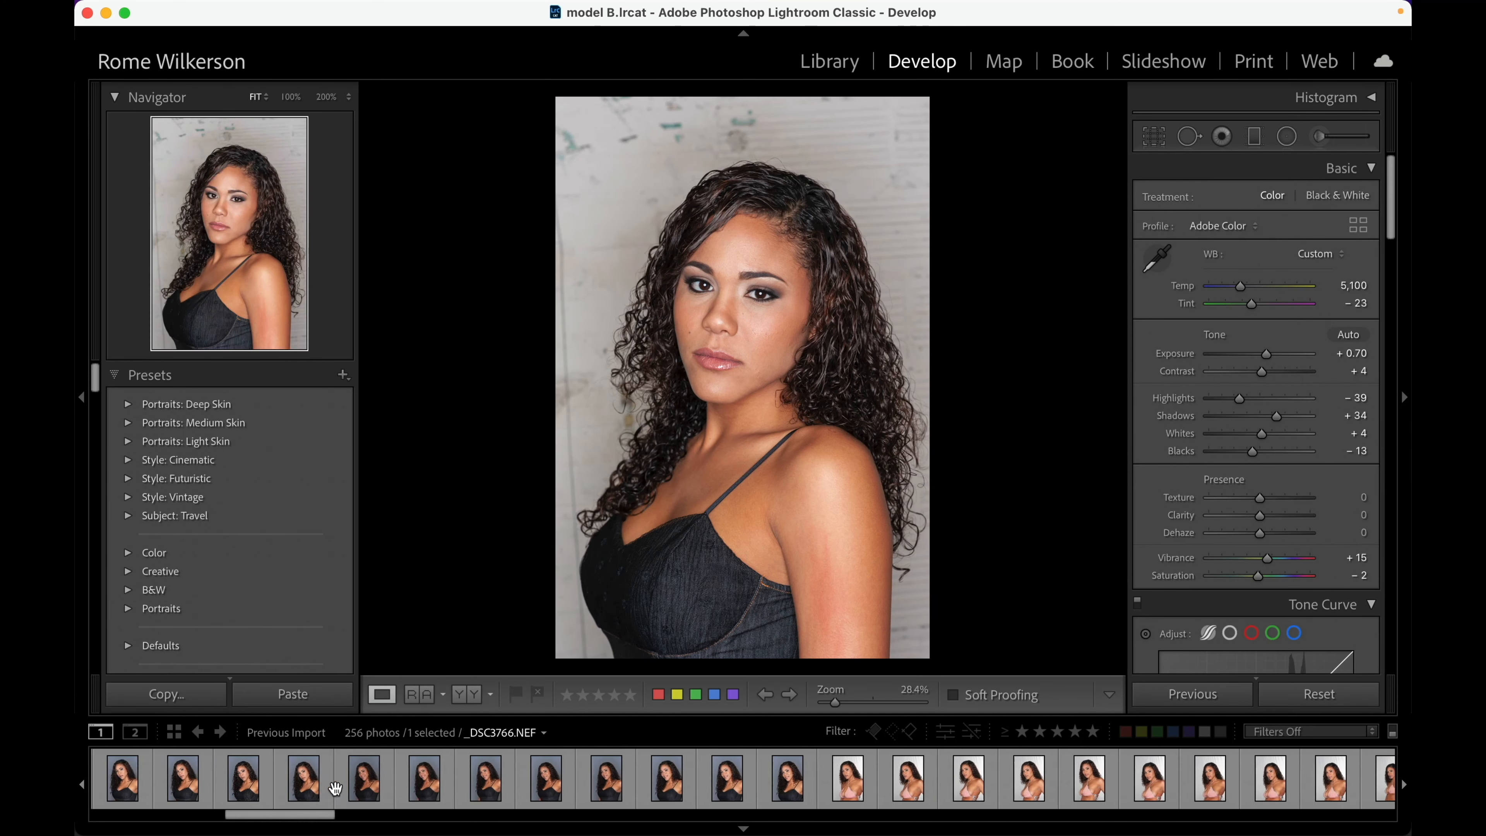
scroll(336, 794, down, 10)
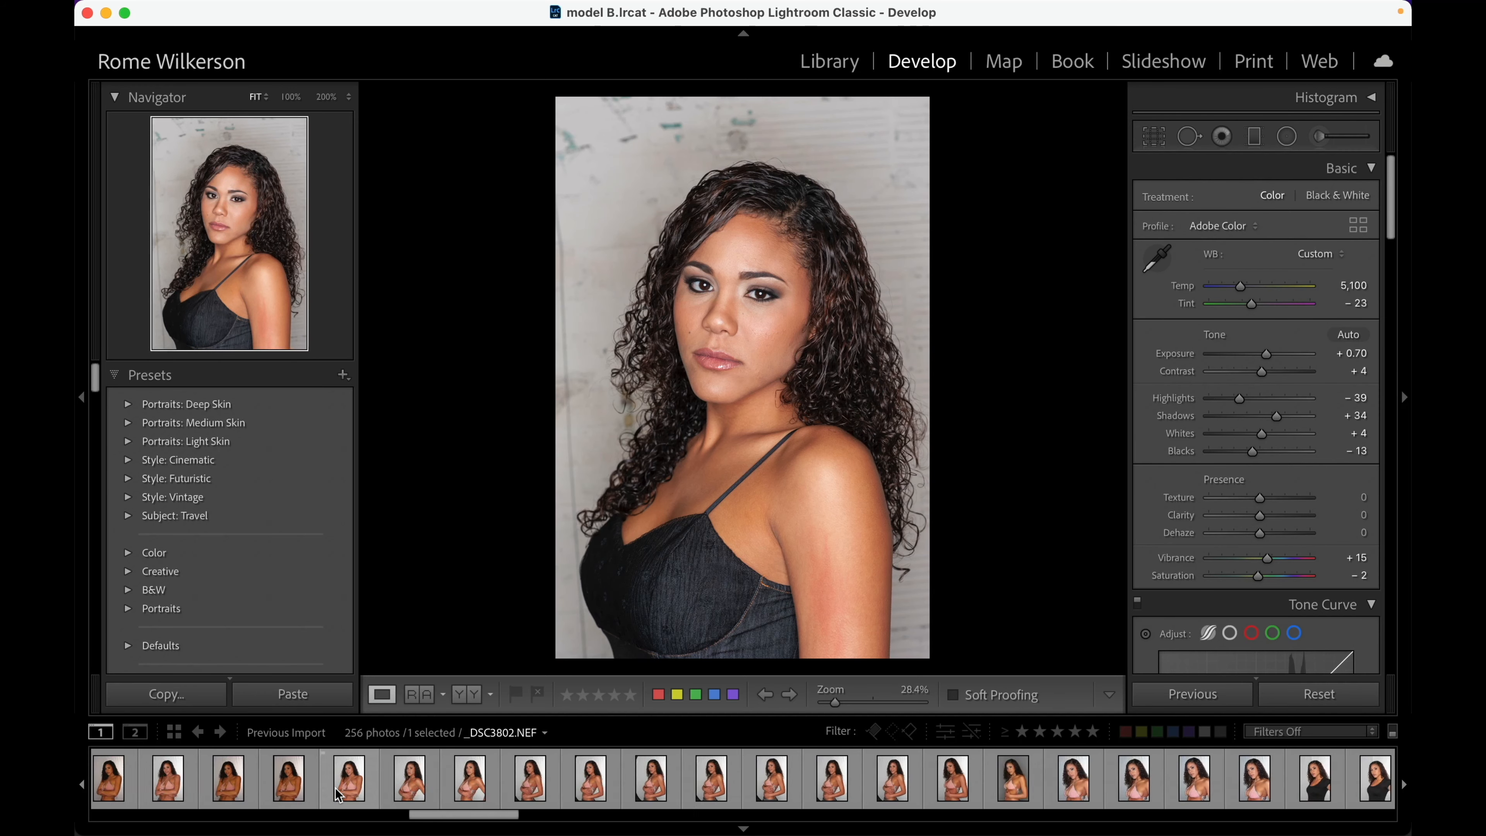
scroll(336, 794, down, 9)
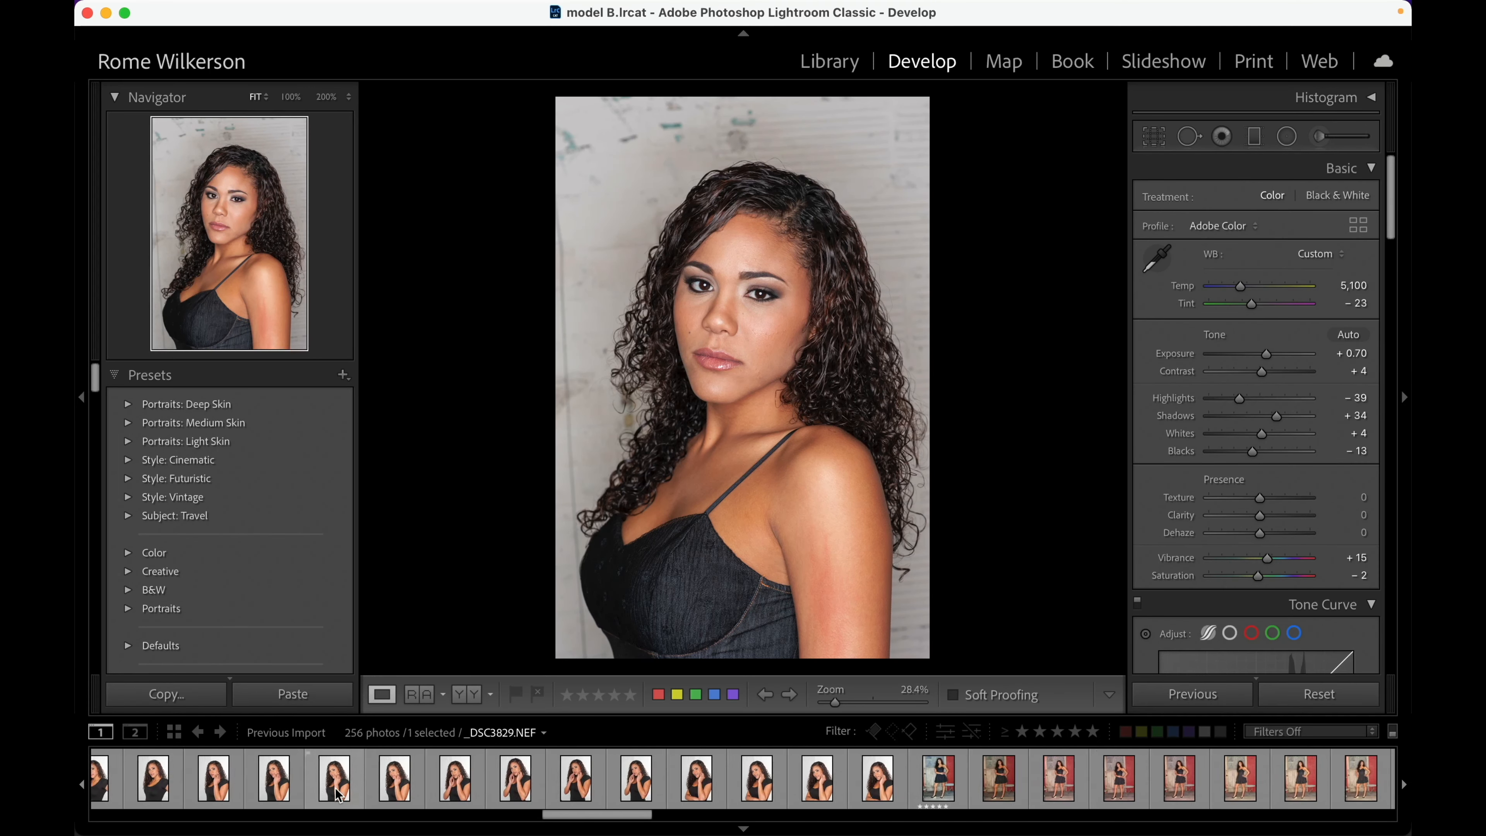
scroll(345, 790, down, 1)
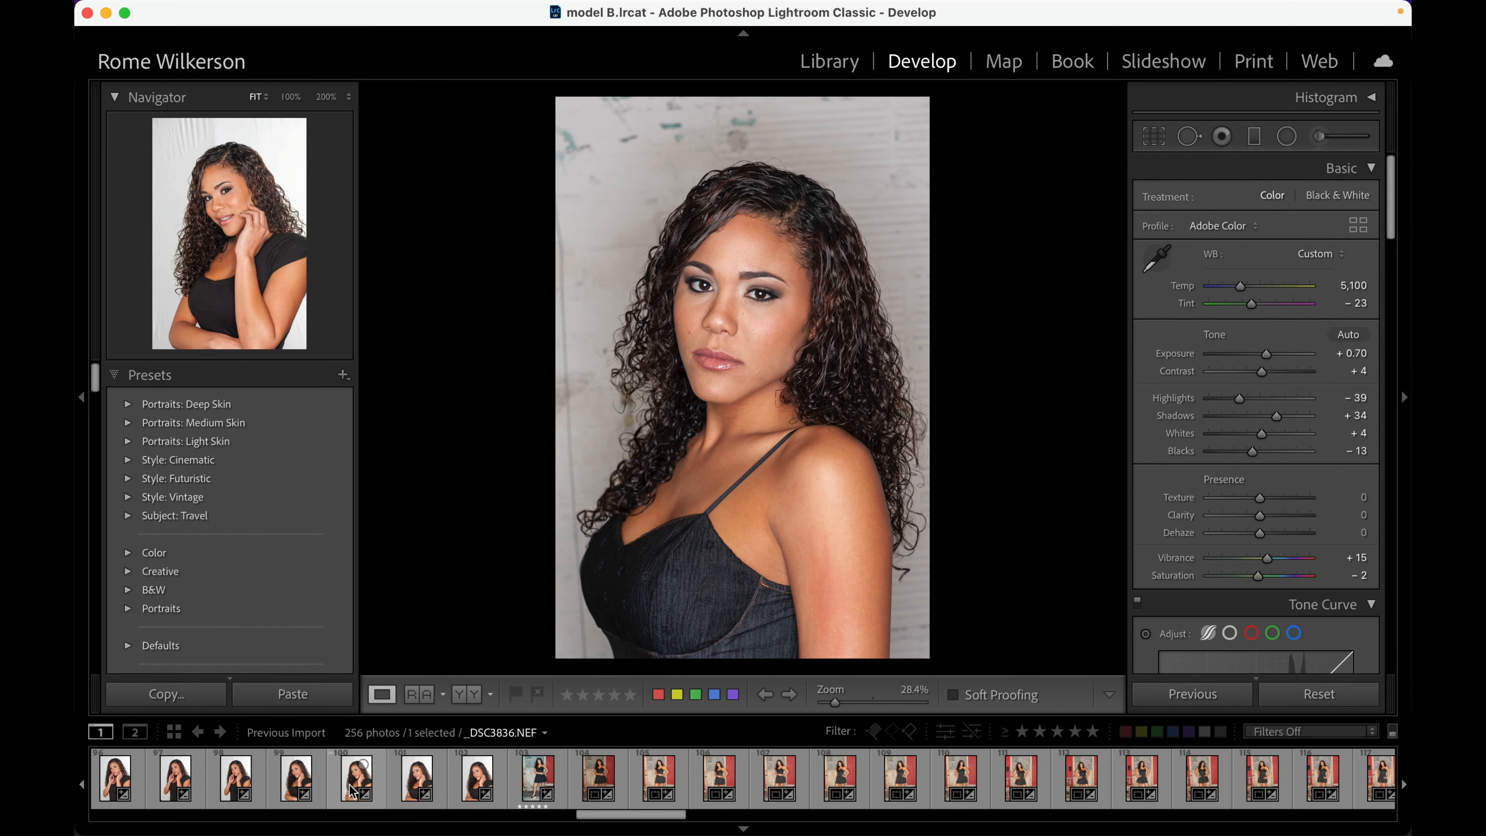
click(352, 785)
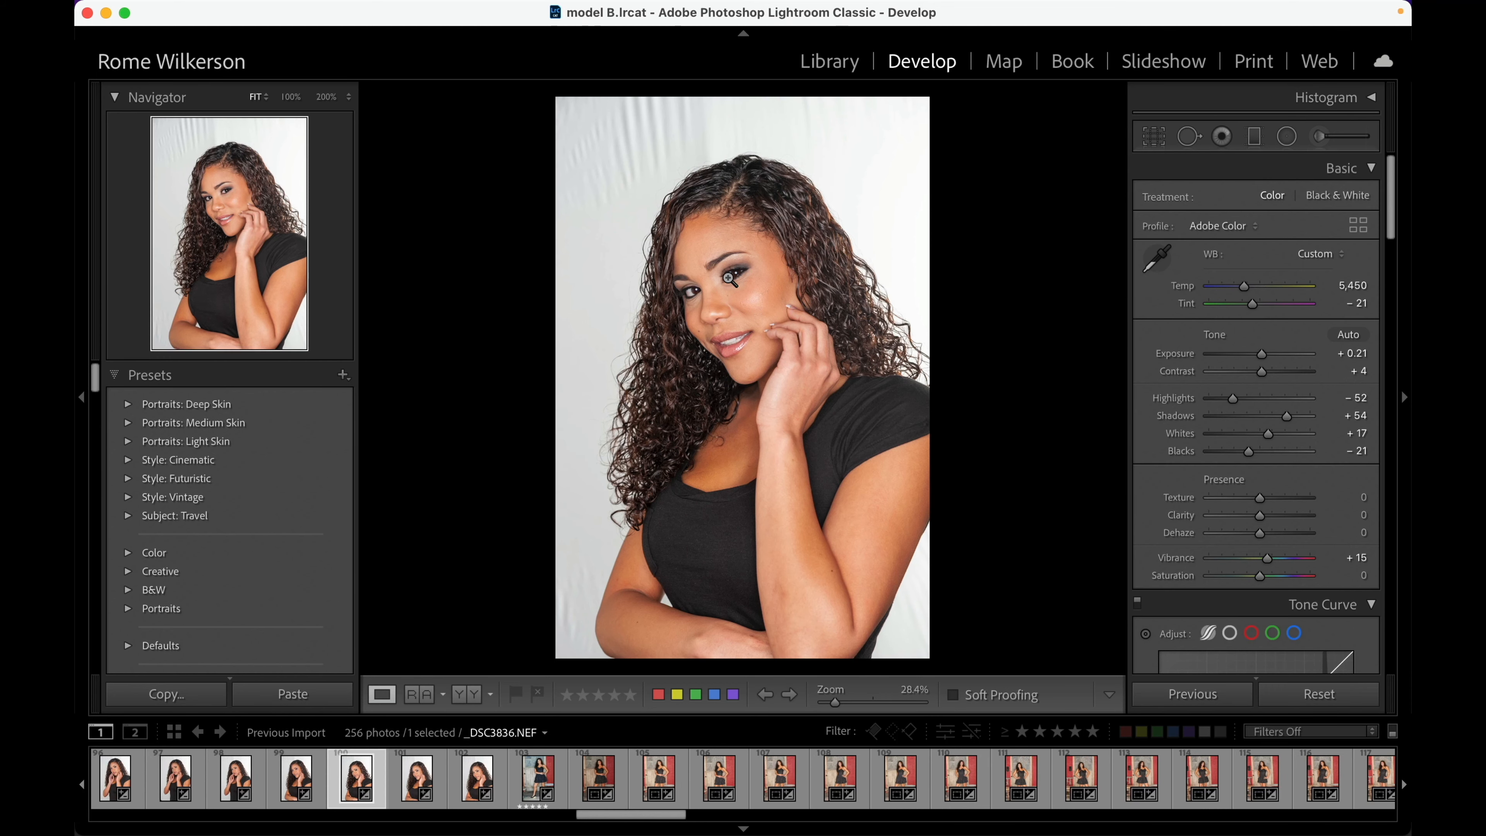
click(728, 276)
click(727, 275)
- Set the exposure of _DSC3836.NEF to -0.35 and check the eyes and cheek at 200% zoom
double_click(1260, 355)
drag(1259, 355, 1257, 358)
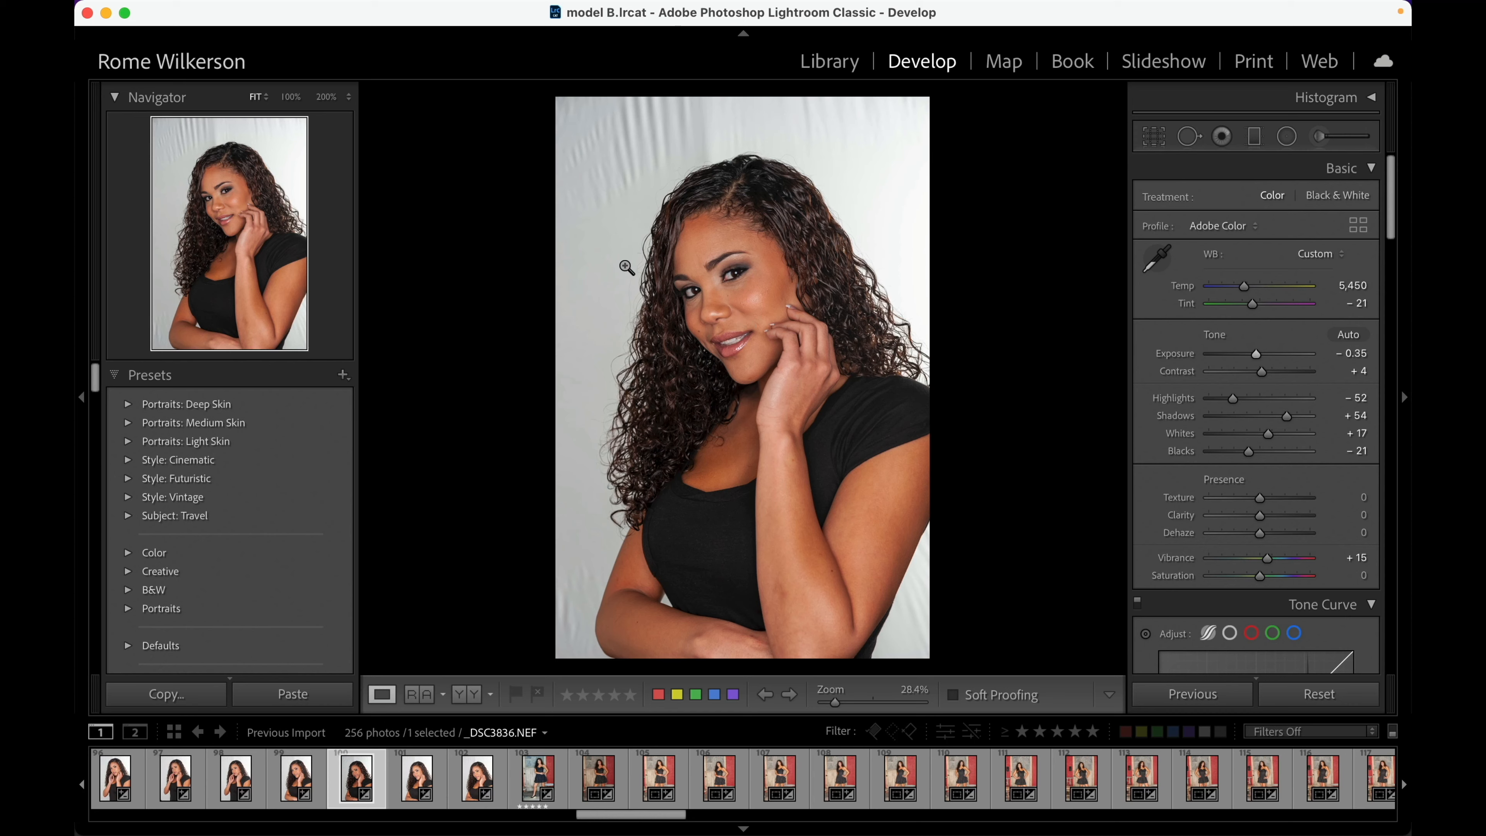
click(730, 280)
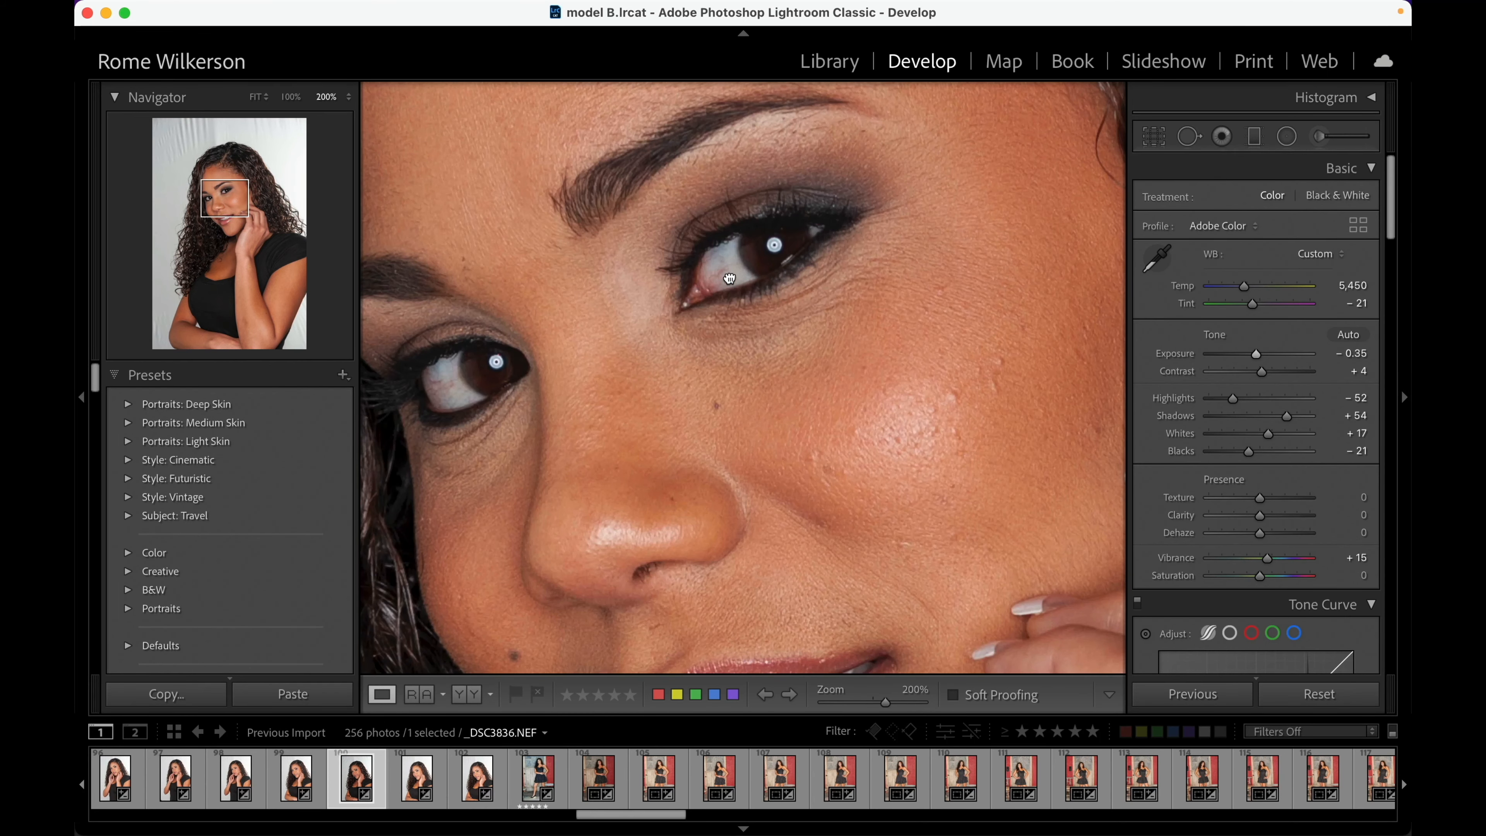
click(730, 279)
- Browse forward to the doorway shots and open _DSC3885.NEF
scroll(747, 790, right, 15)
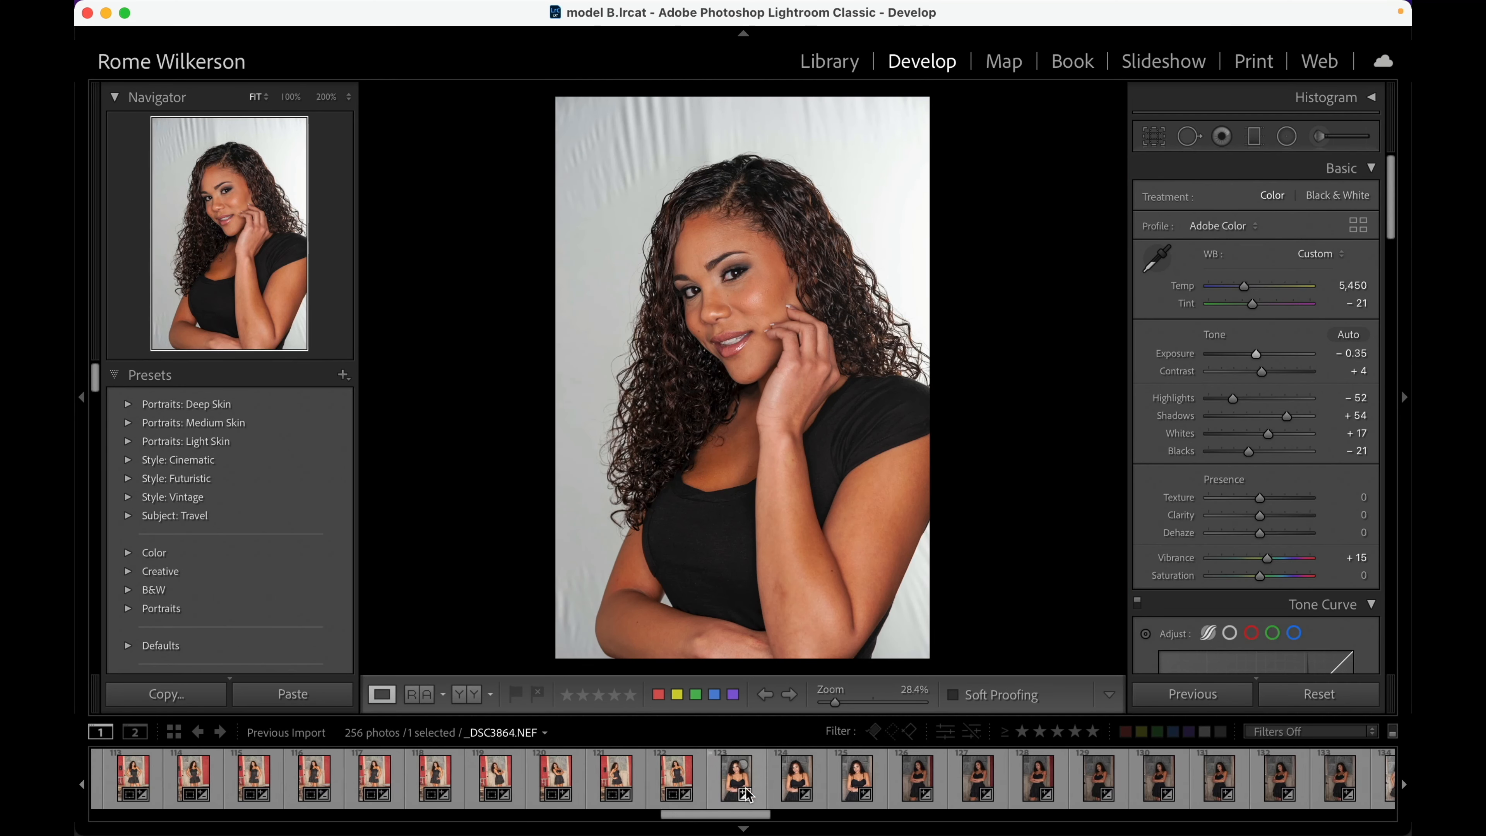
scroll(748, 790, right, 10)
click(743, 788)
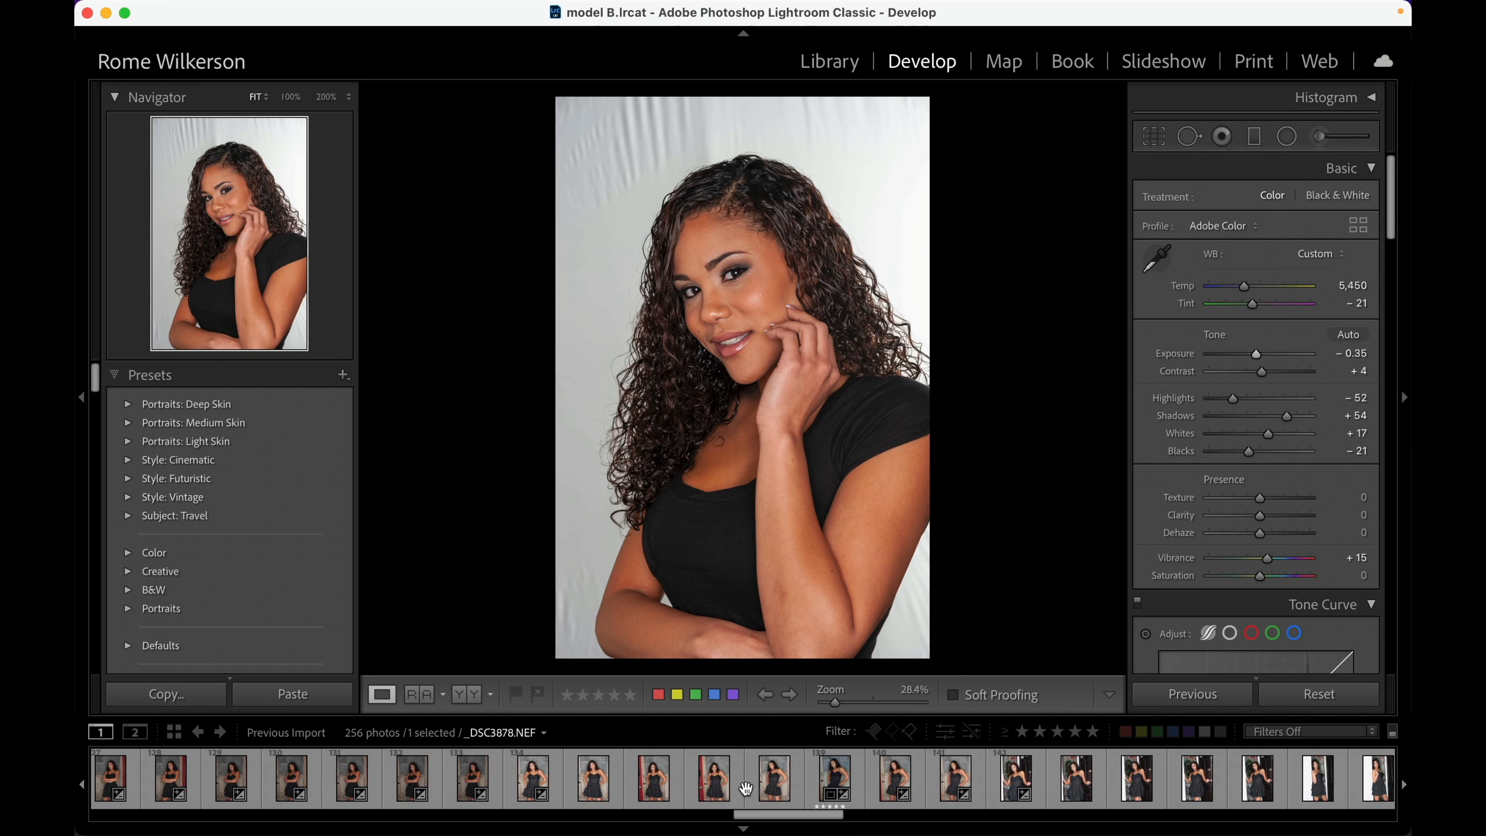
scroll(746, 788, right, 10)
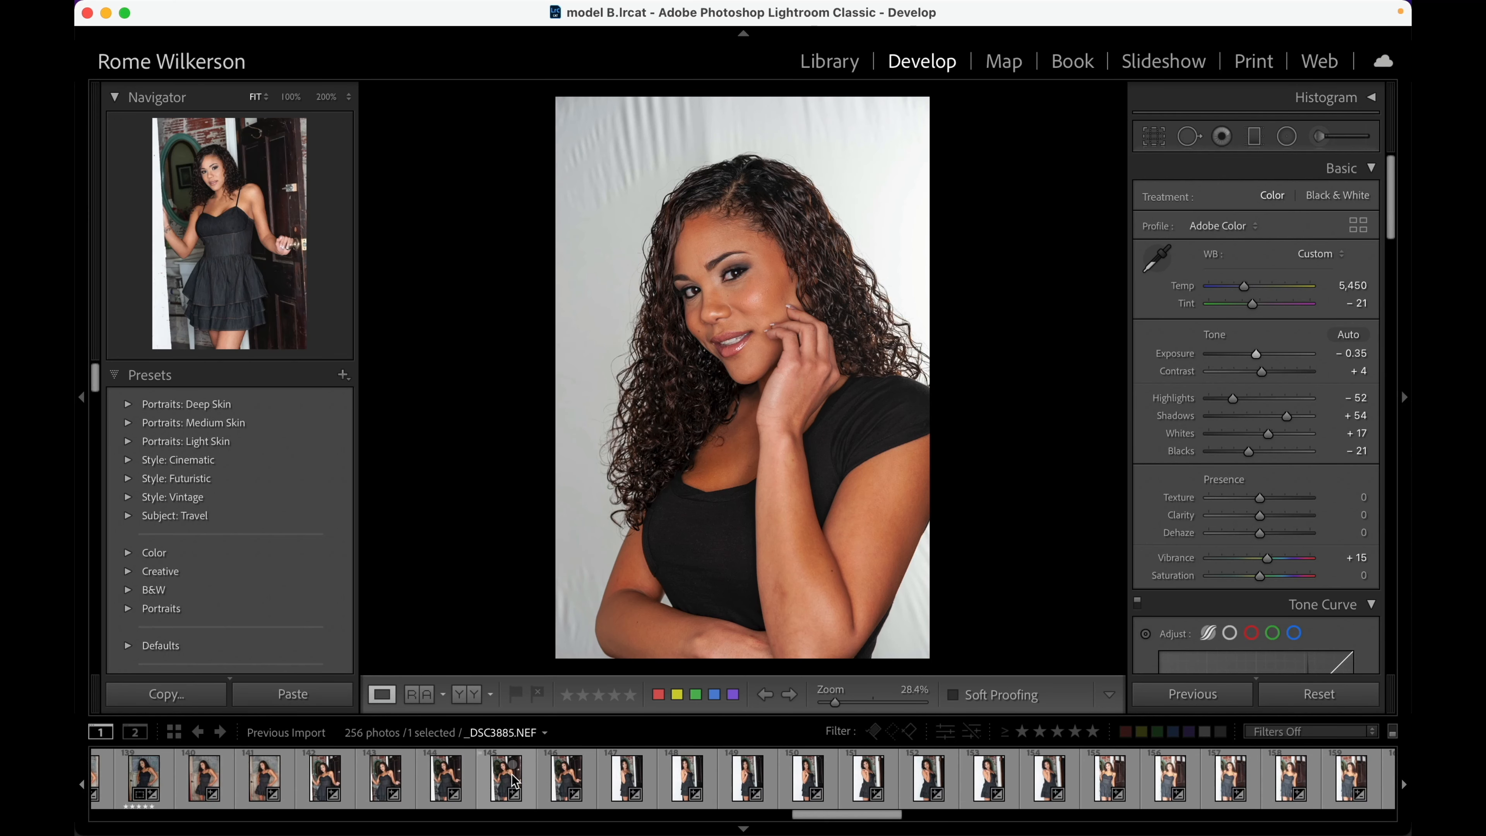
click(512, 779)
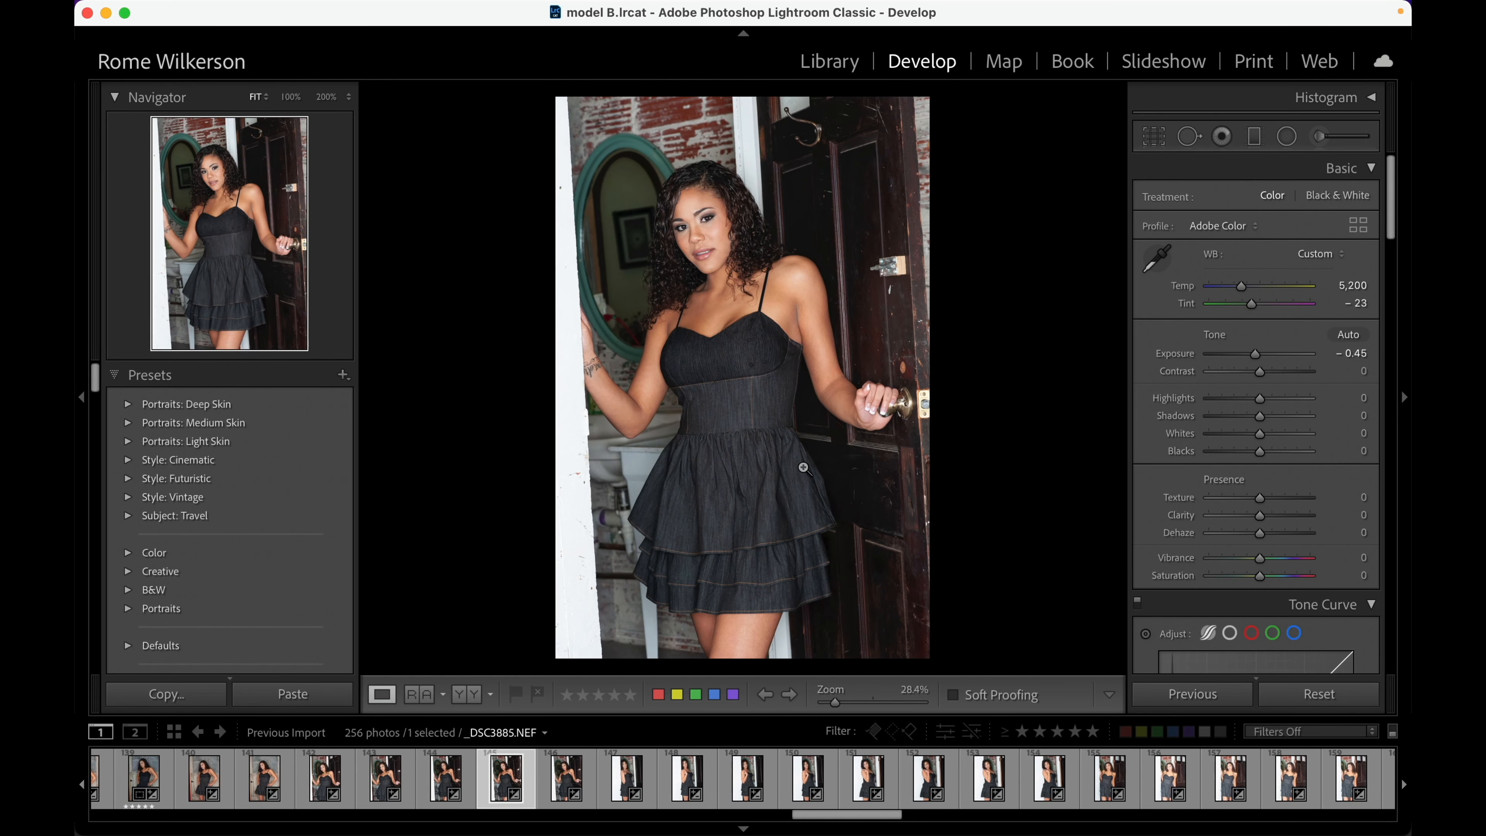
- Open the doorway shot _DSC3898.NEF, set its exposure to -0.40 and zoom in on the face
scroll(744, 790, right, 5)
scroll(744, 790, right, 2)
click(789, 786)
drag(1265, 354, 1255, 354)
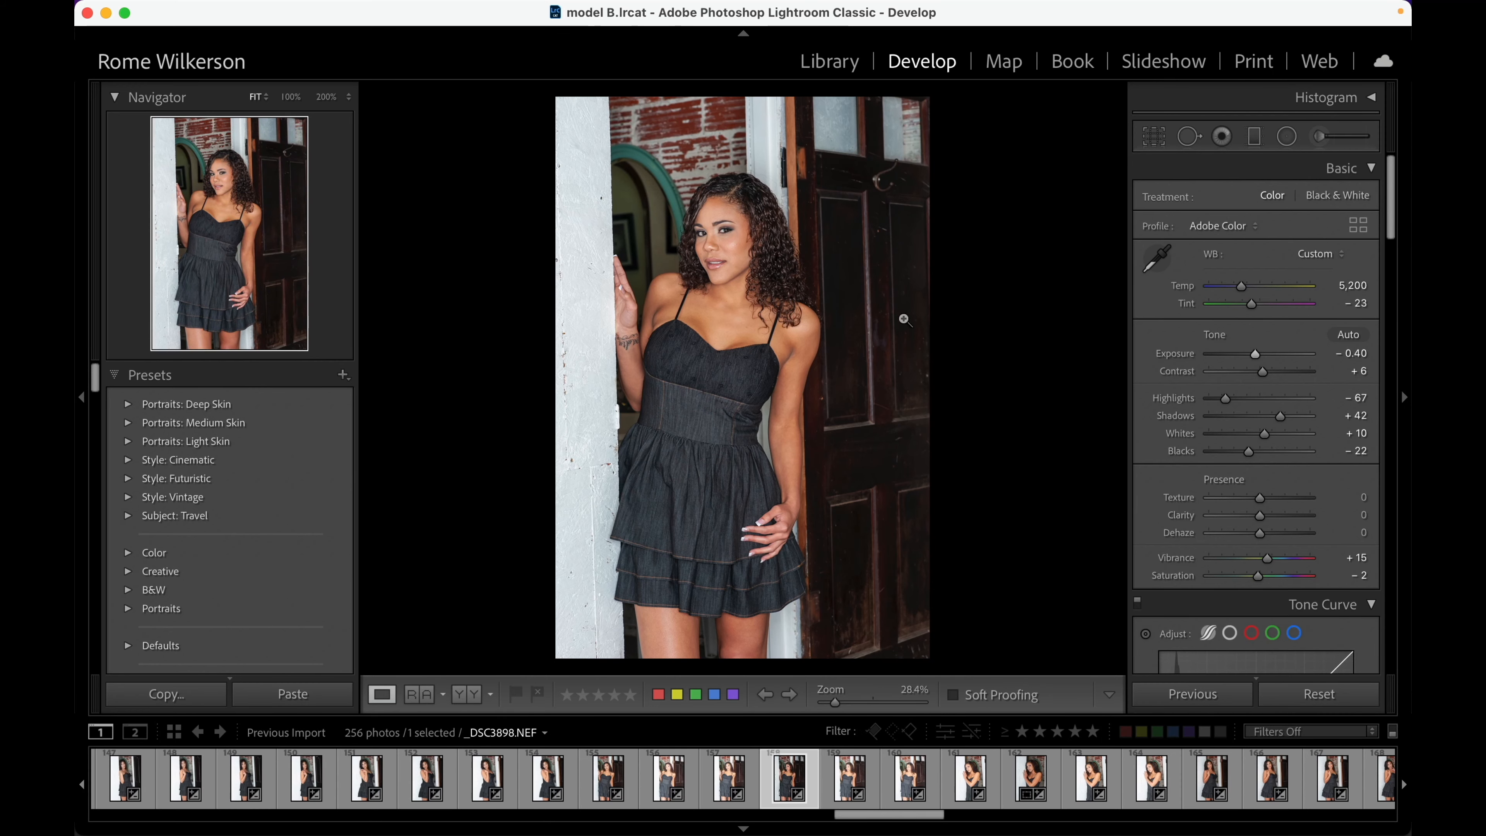
click(731, 229)
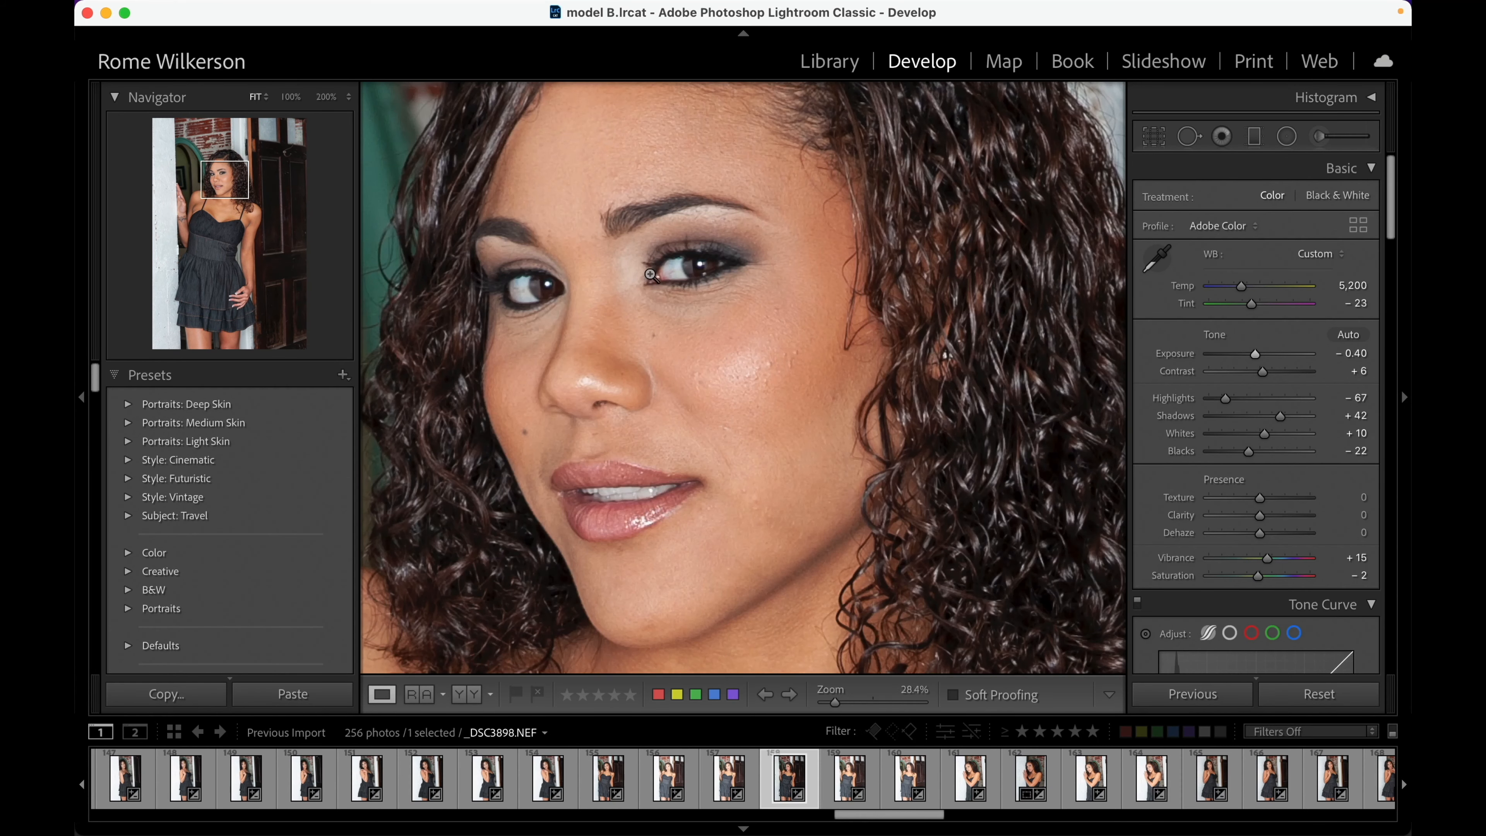
- Return _DSC3898.NEF to the full-photo view, minimise Lightroom and switch to Photoshop with _DSC3904.NEF open
click(650, 274)
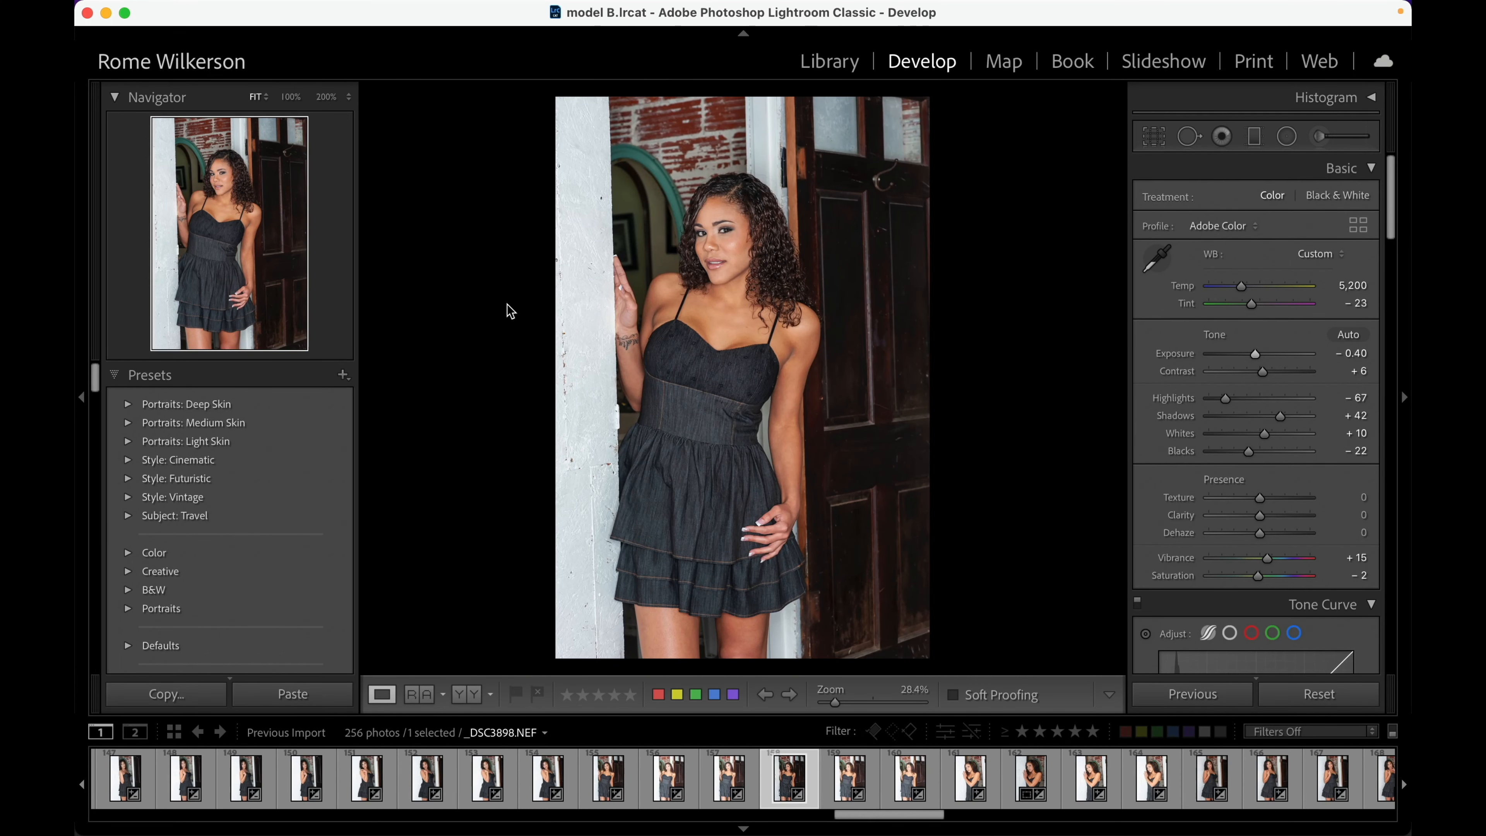
click(106, 13)
scroll(453, 370, down, 2)
scroll(453, 371, up, 3)
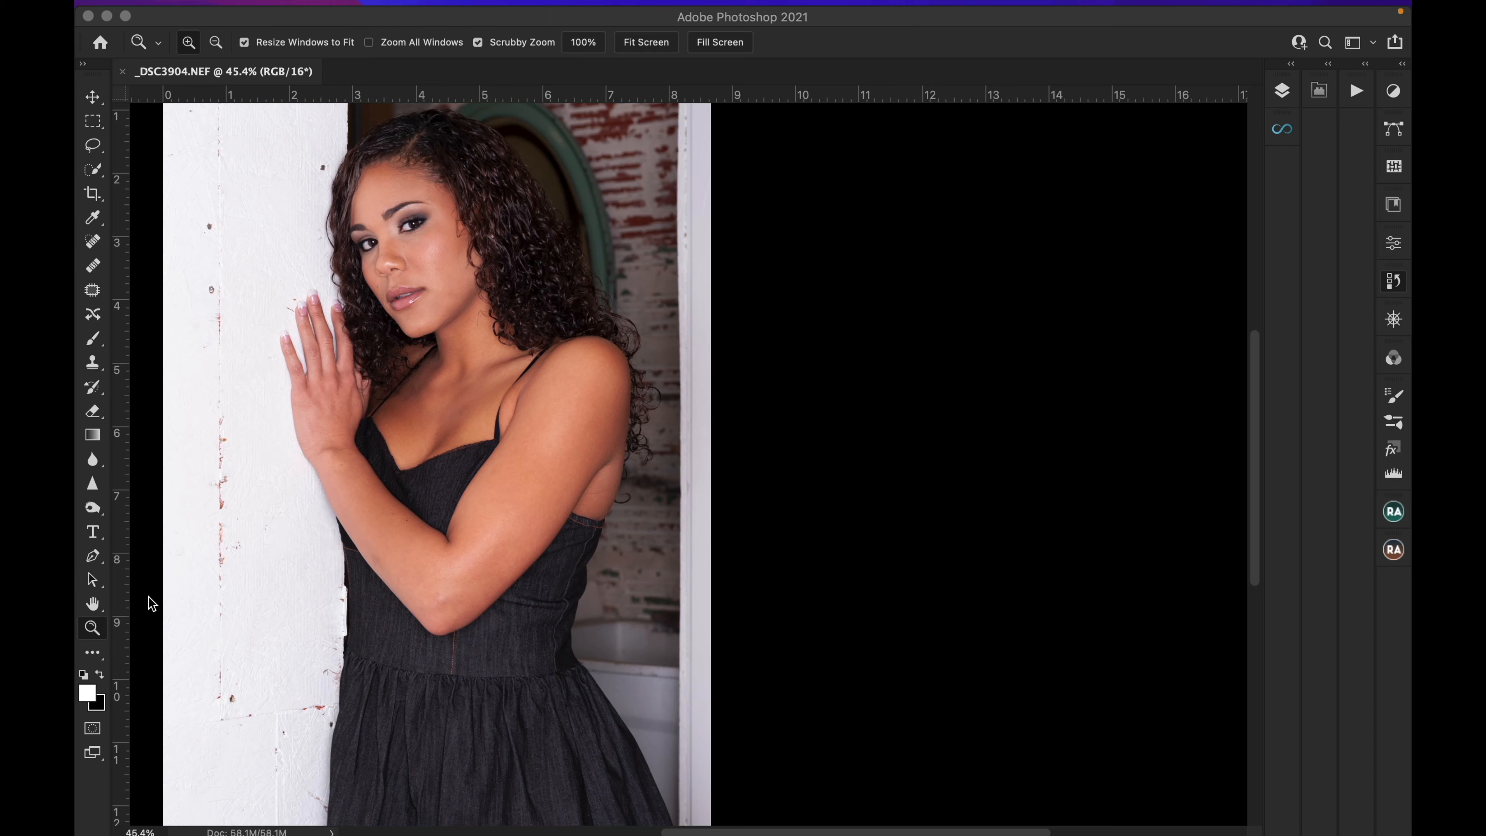
- Zoom in on the model's face in _DSC3904.NEF with the Zoom tool and examine the skin, hair and hand
click(93, 628)
click(384, 243)
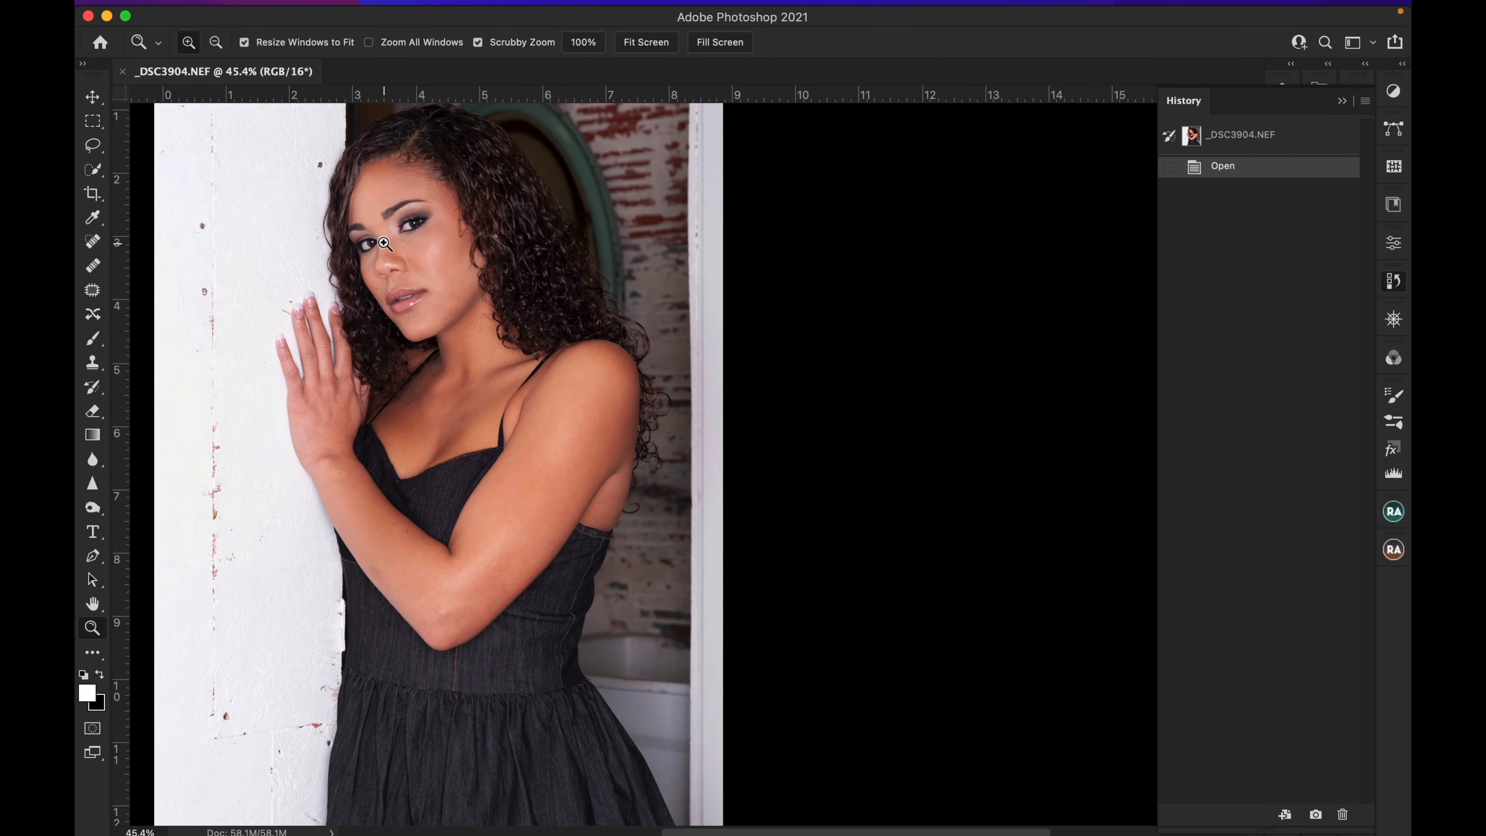
click(384, 243)
click(384, 243)
click(384, 243)
scroll(384, 243, up, 5)
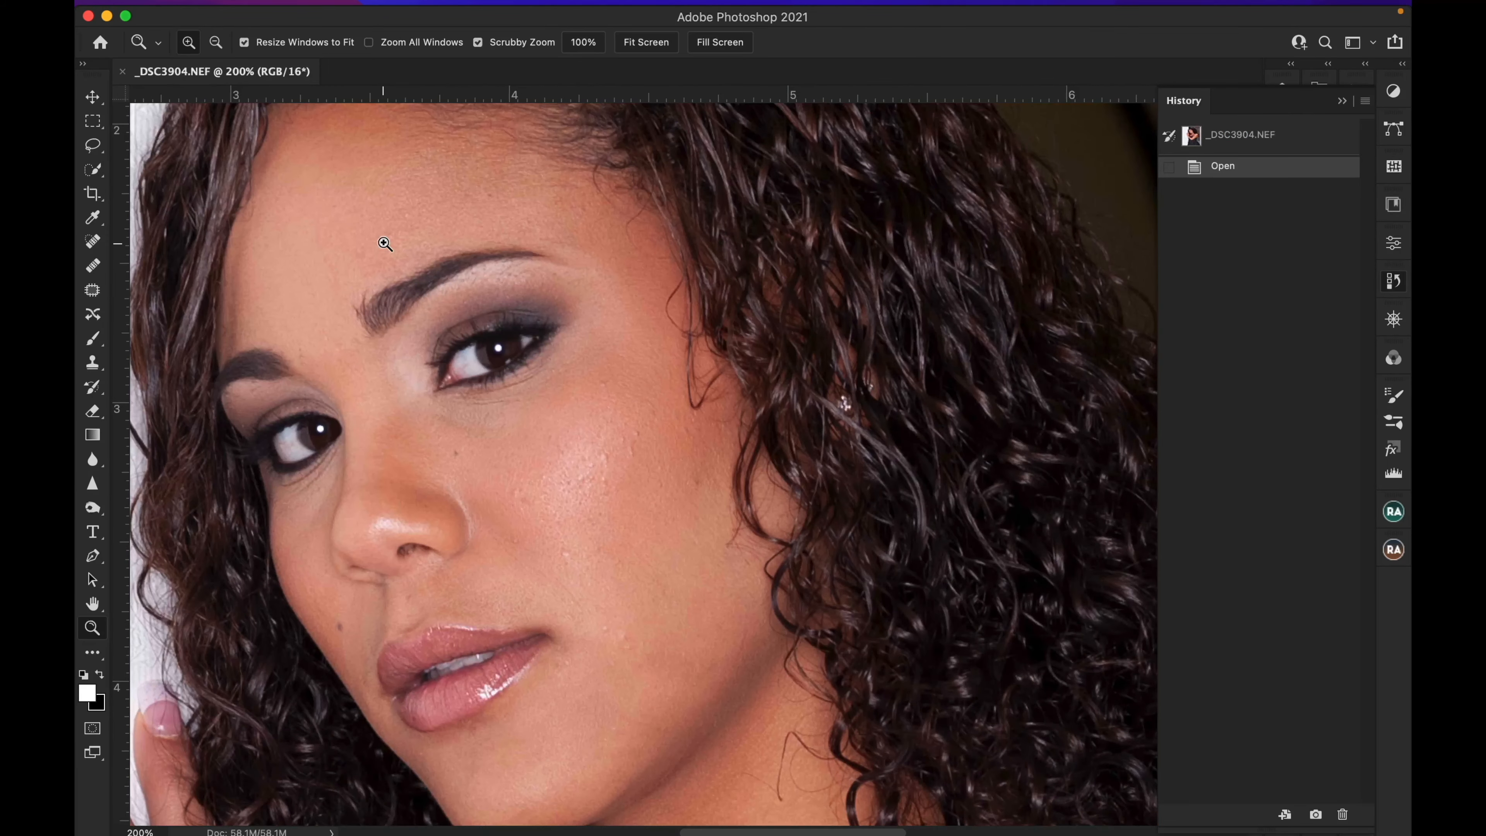
scroll(367, 286, down, 5)
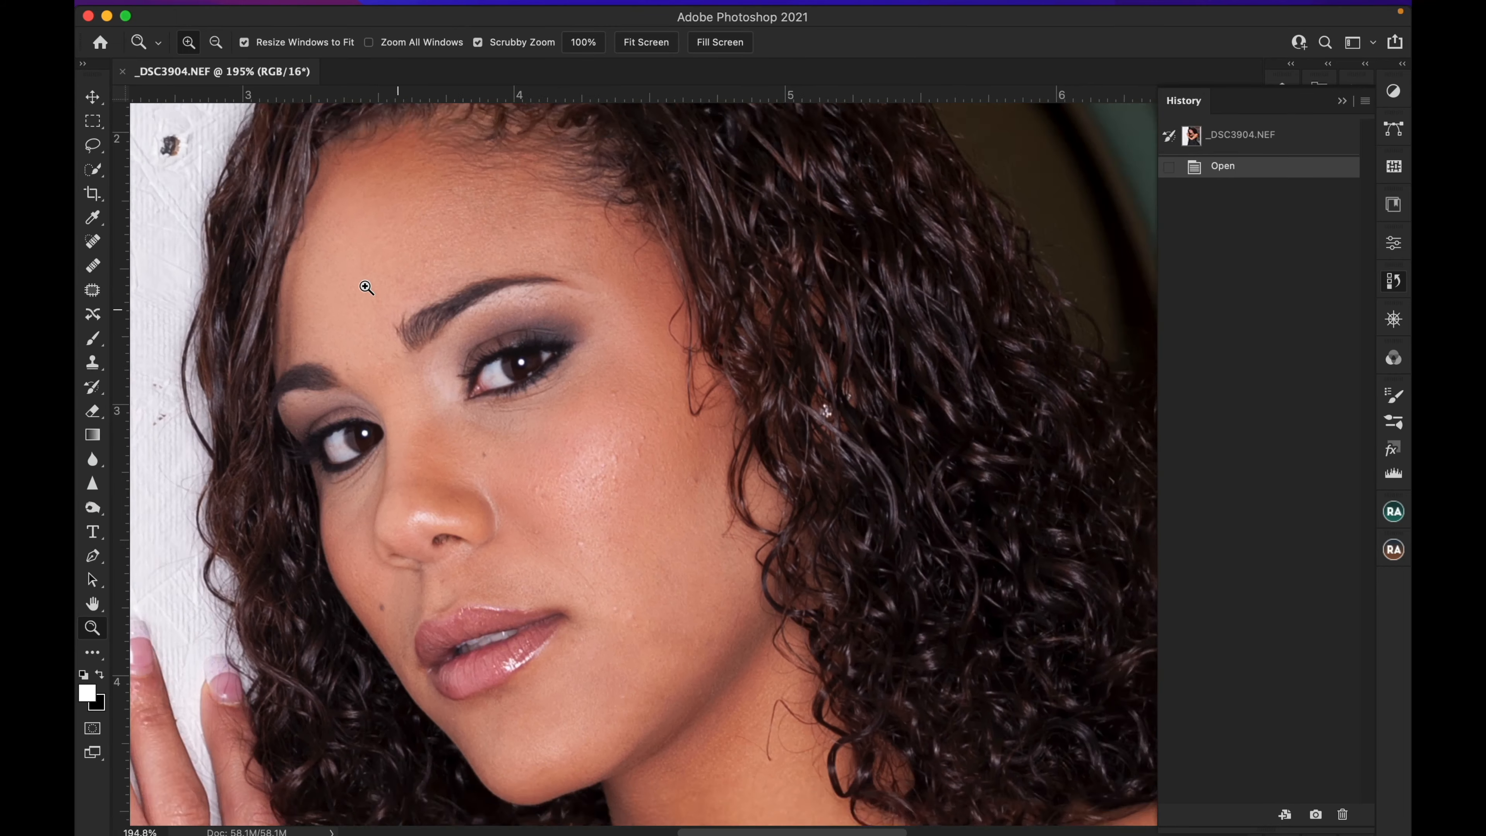
scroll(391, 356, down, 2)
scroll(391, 356, left, 1)
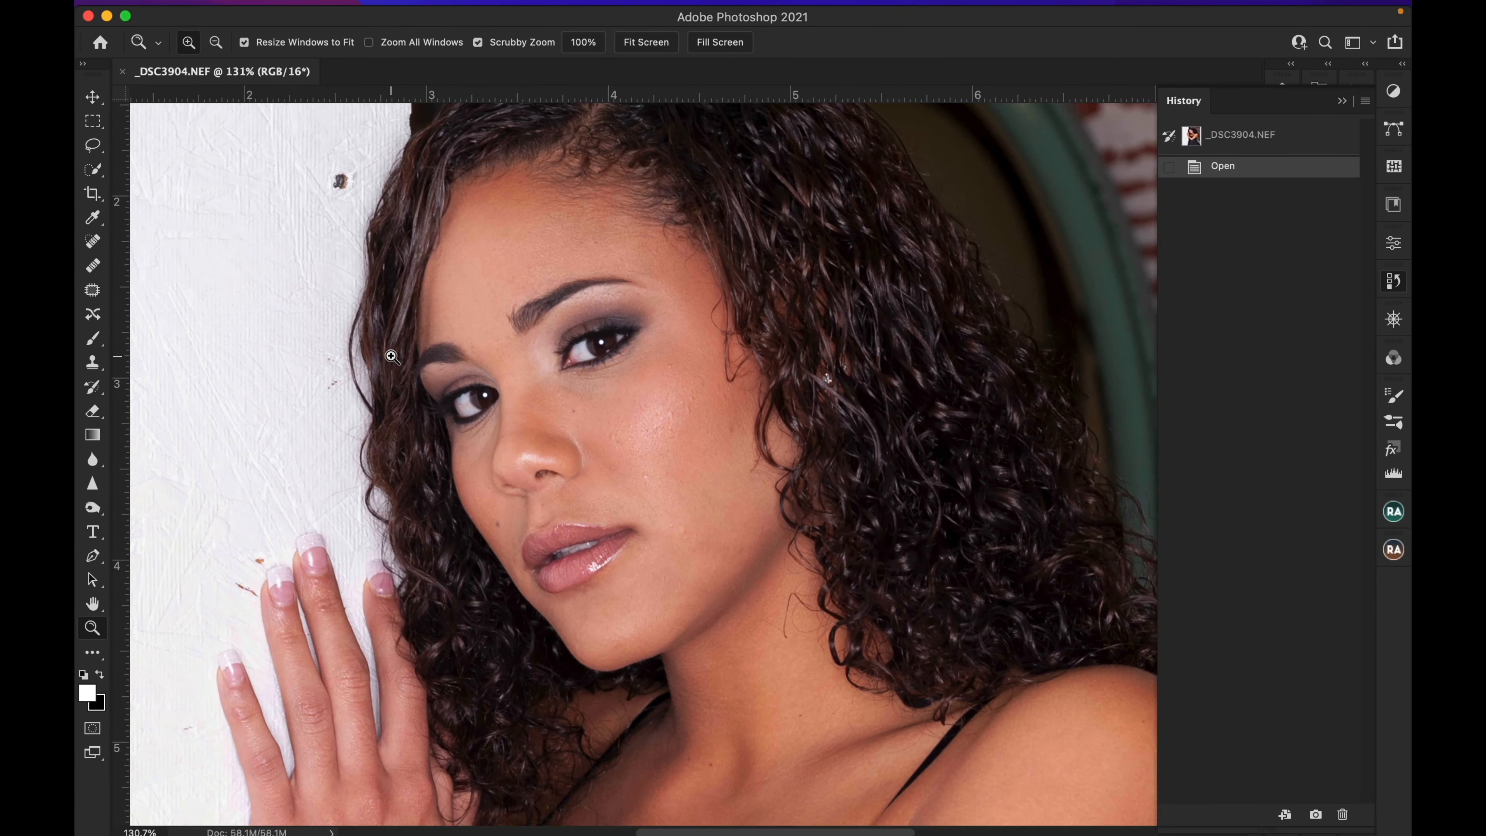
scroll(391, 357, up, 1)
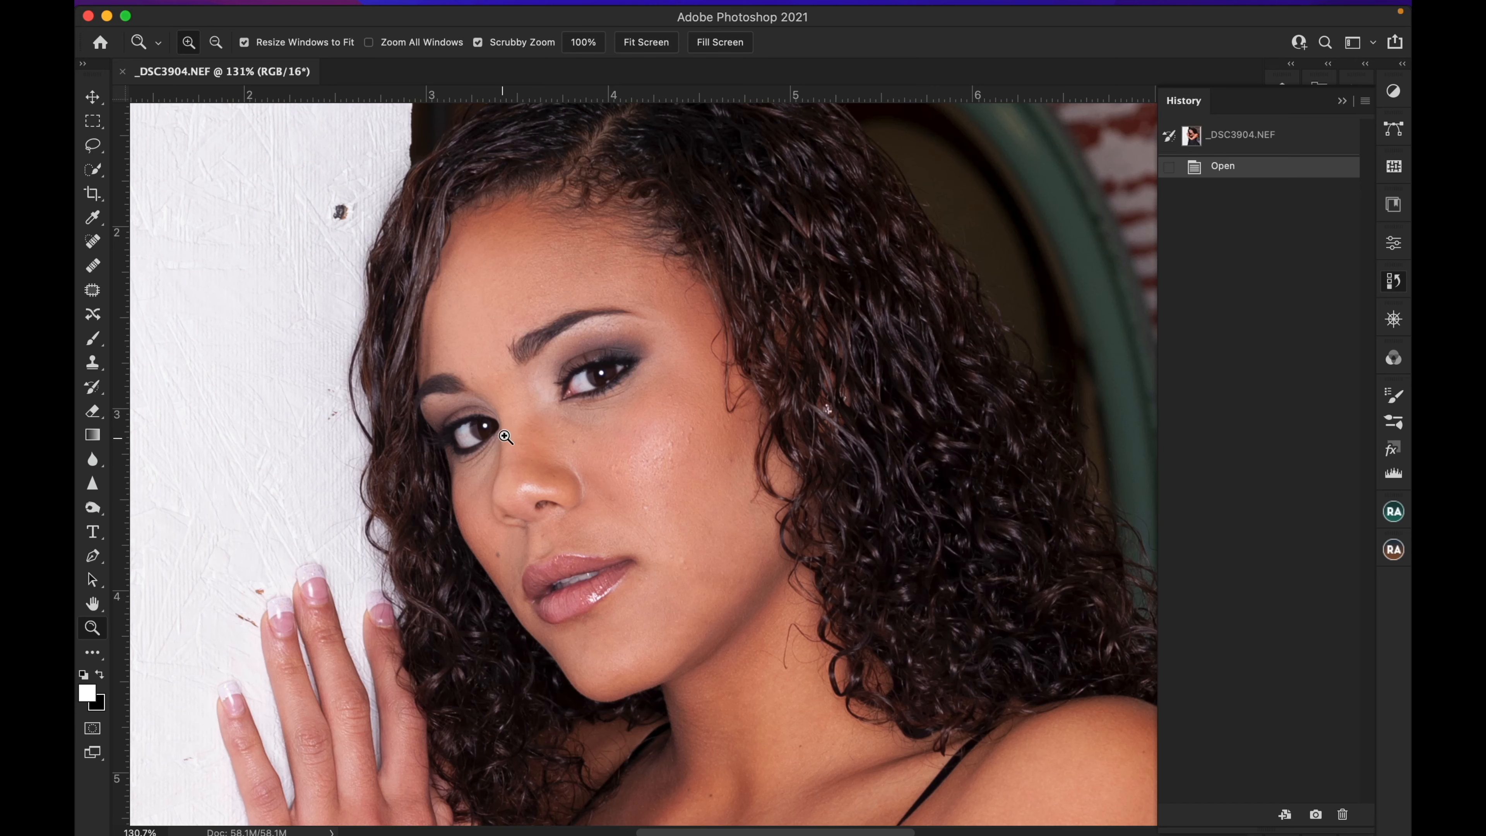
- Magnify the face to 500% and inspect both eyes, the eyelashes and the skin beneath them
click(492, 426)
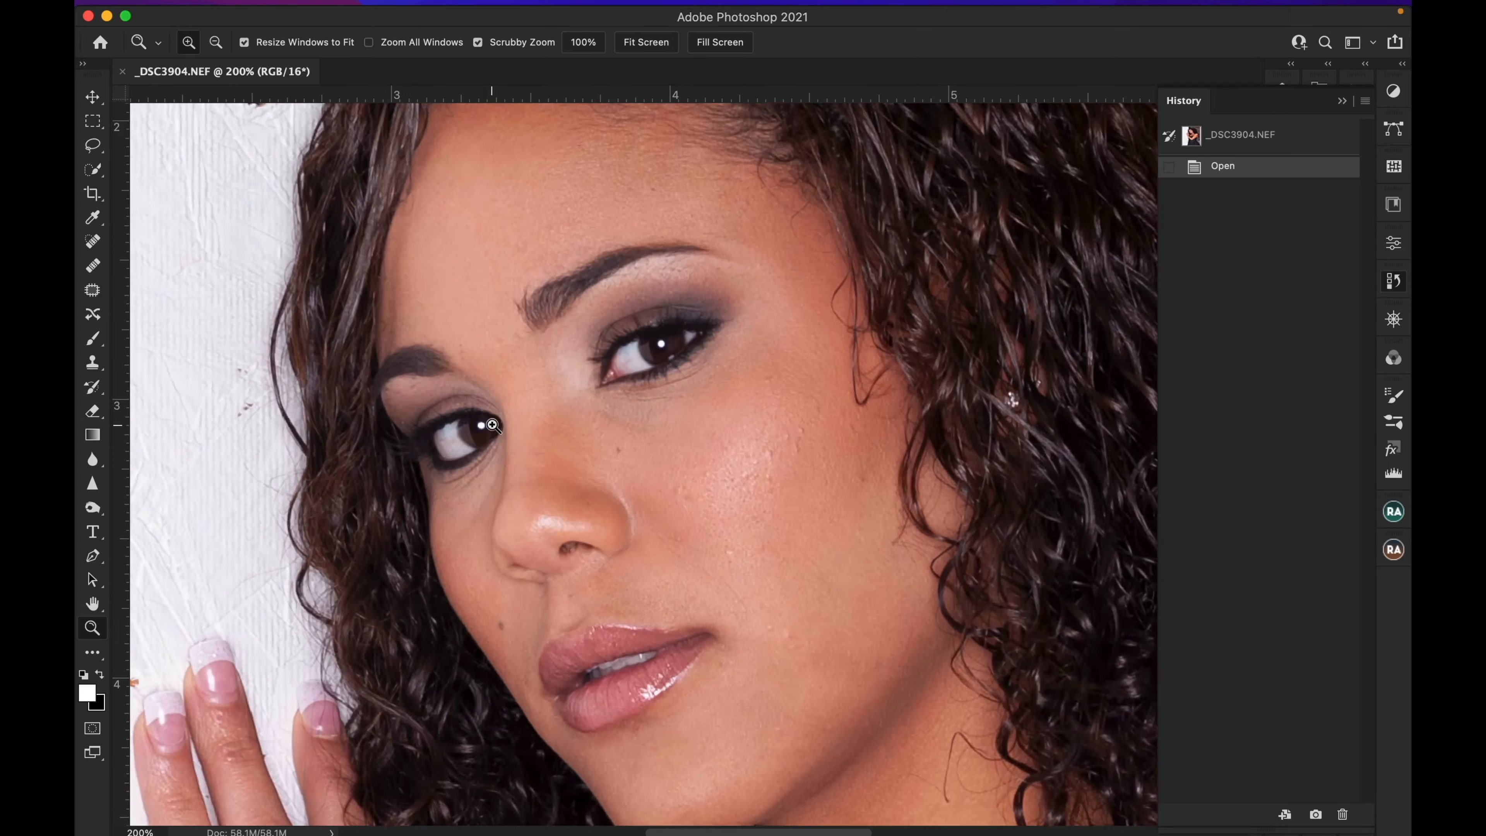
click(491, 426)
click(492, 426)
click(492, 425)
scroll(492, 425, left, 4)
scroll(491, 426, left, 1)
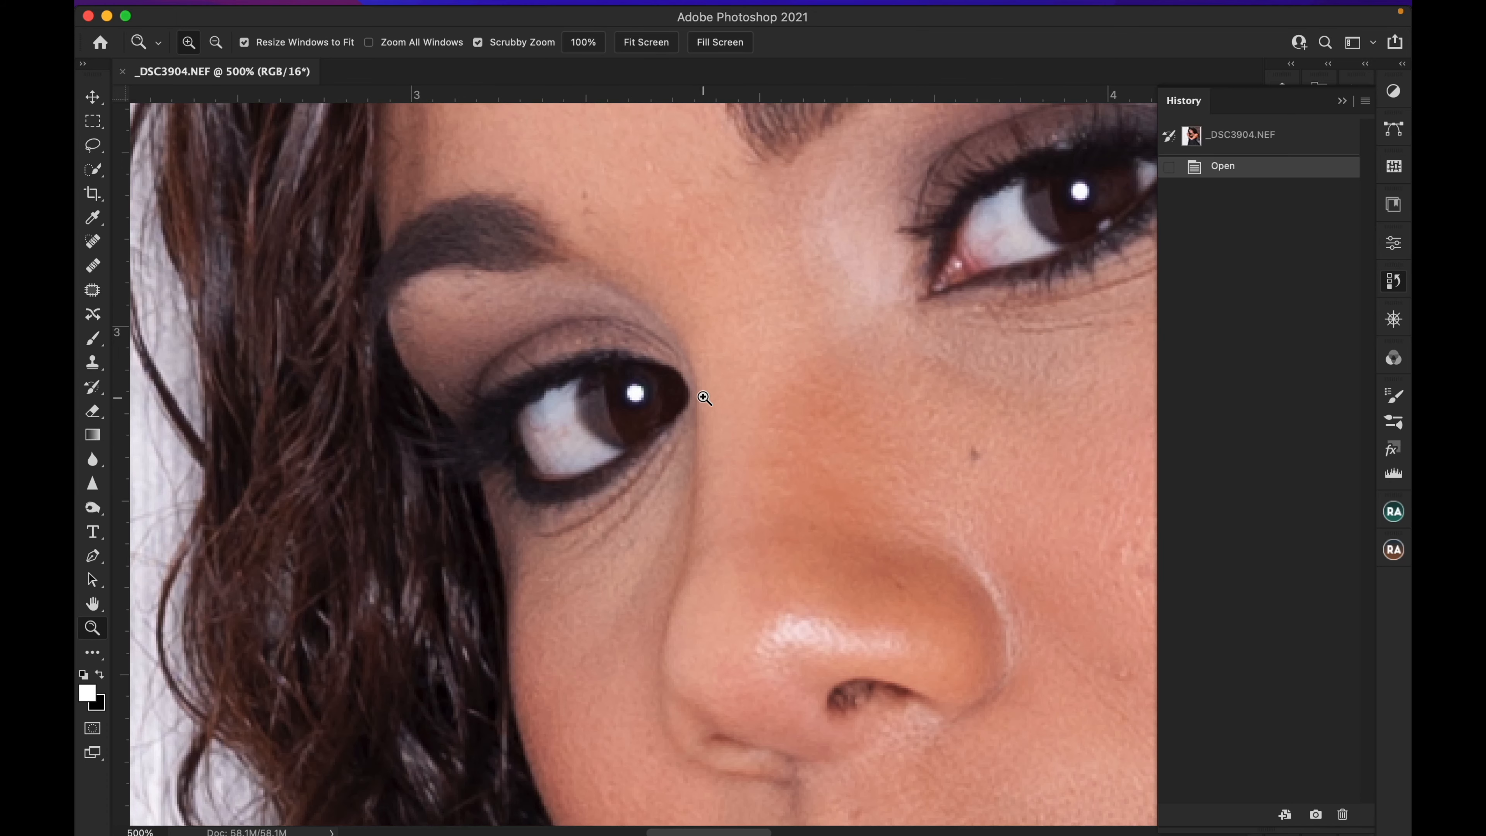
scroll(700, 392, right, 6)
scroll(699, 392, up, 2)
scroll(703, 398, left, 4)
scroll(704, 398, right, 3)
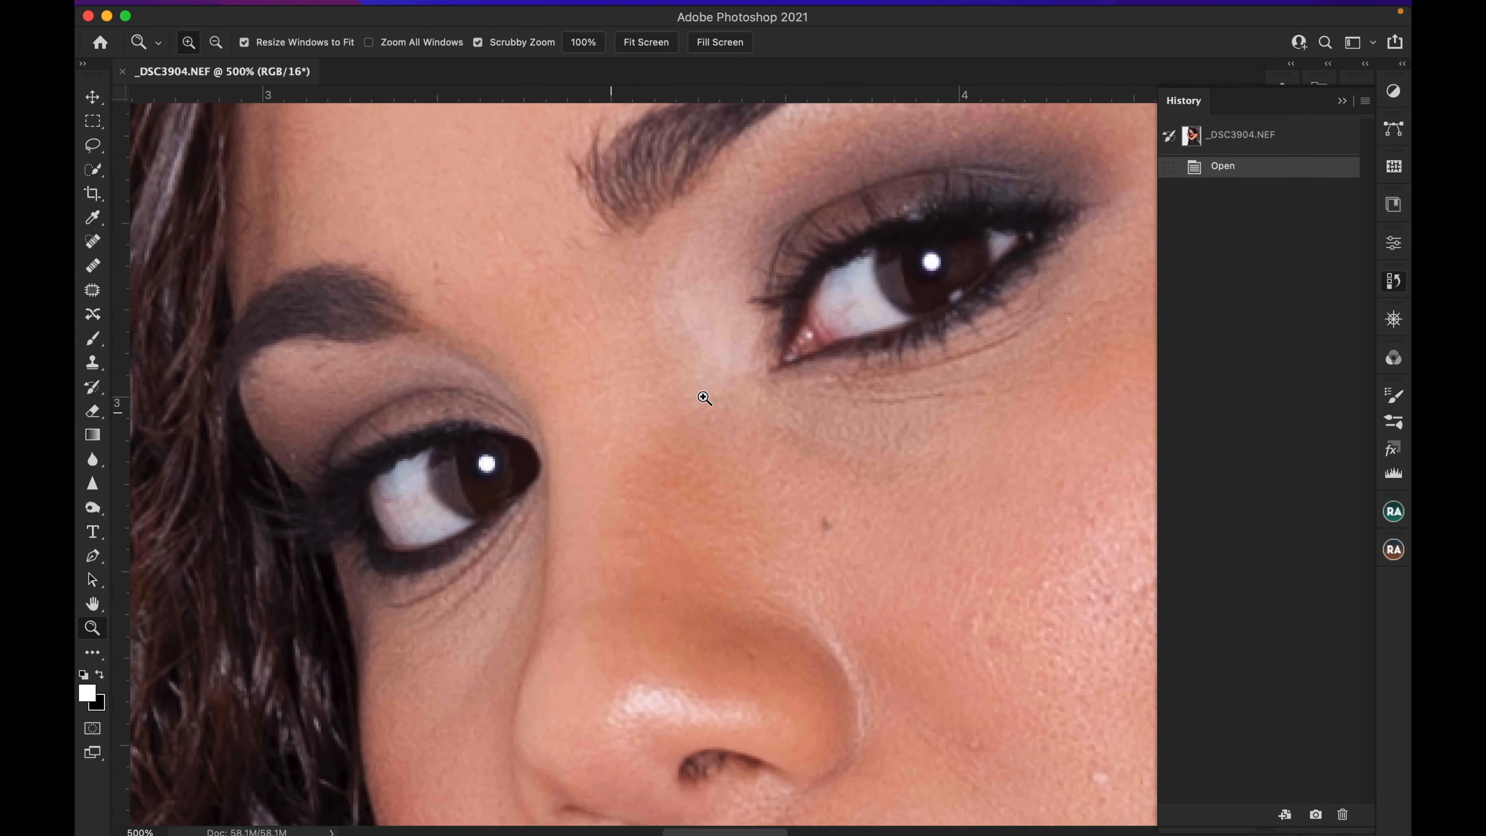
scroll(704, 397, left, 4)
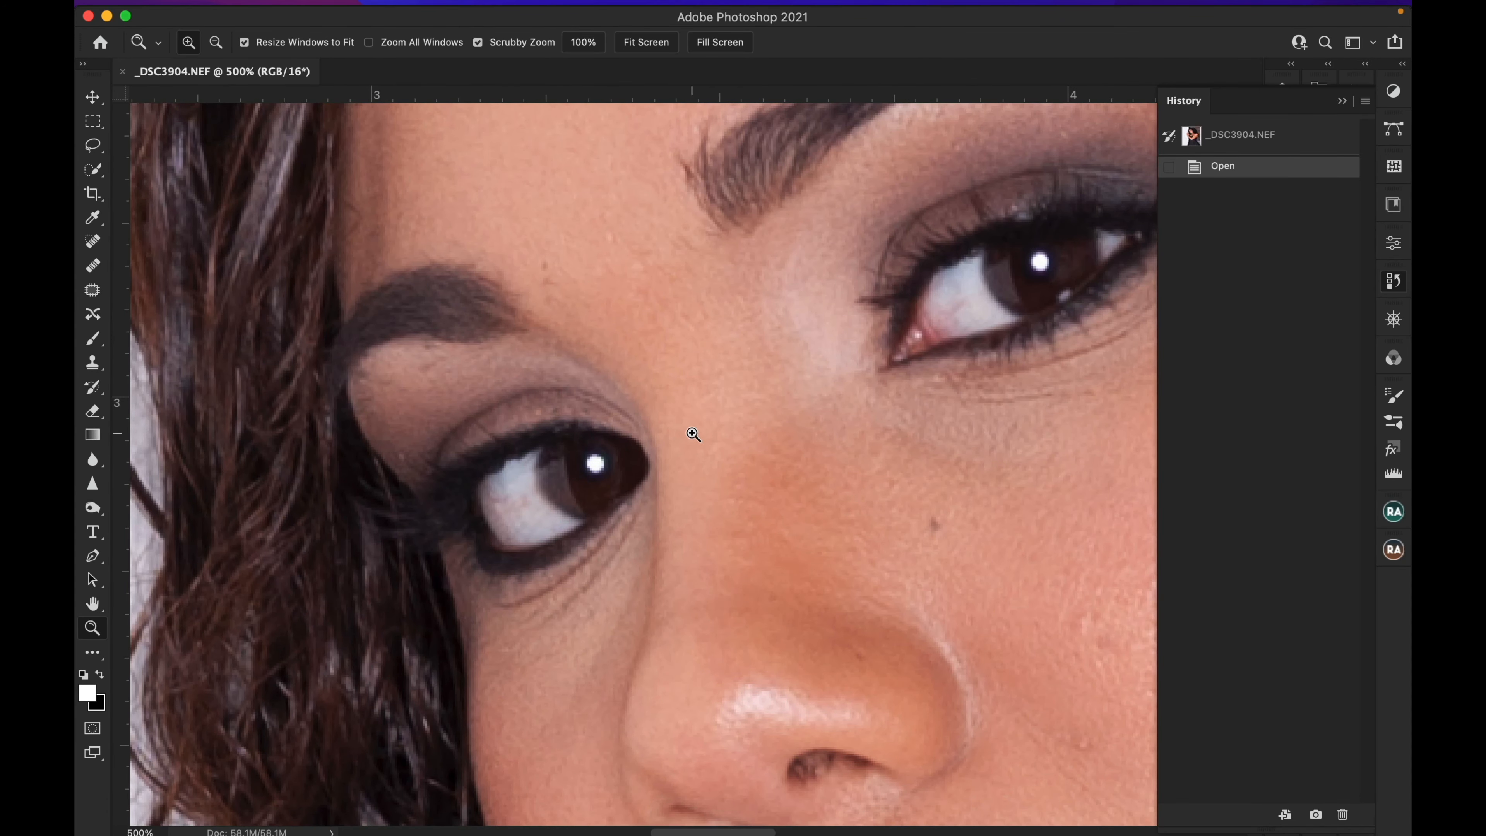
- Zoom back out to about 96% and examine the face, arms and upper dress
scroll(693, 434, down, 10)
scroll(692, 433, down, 2)
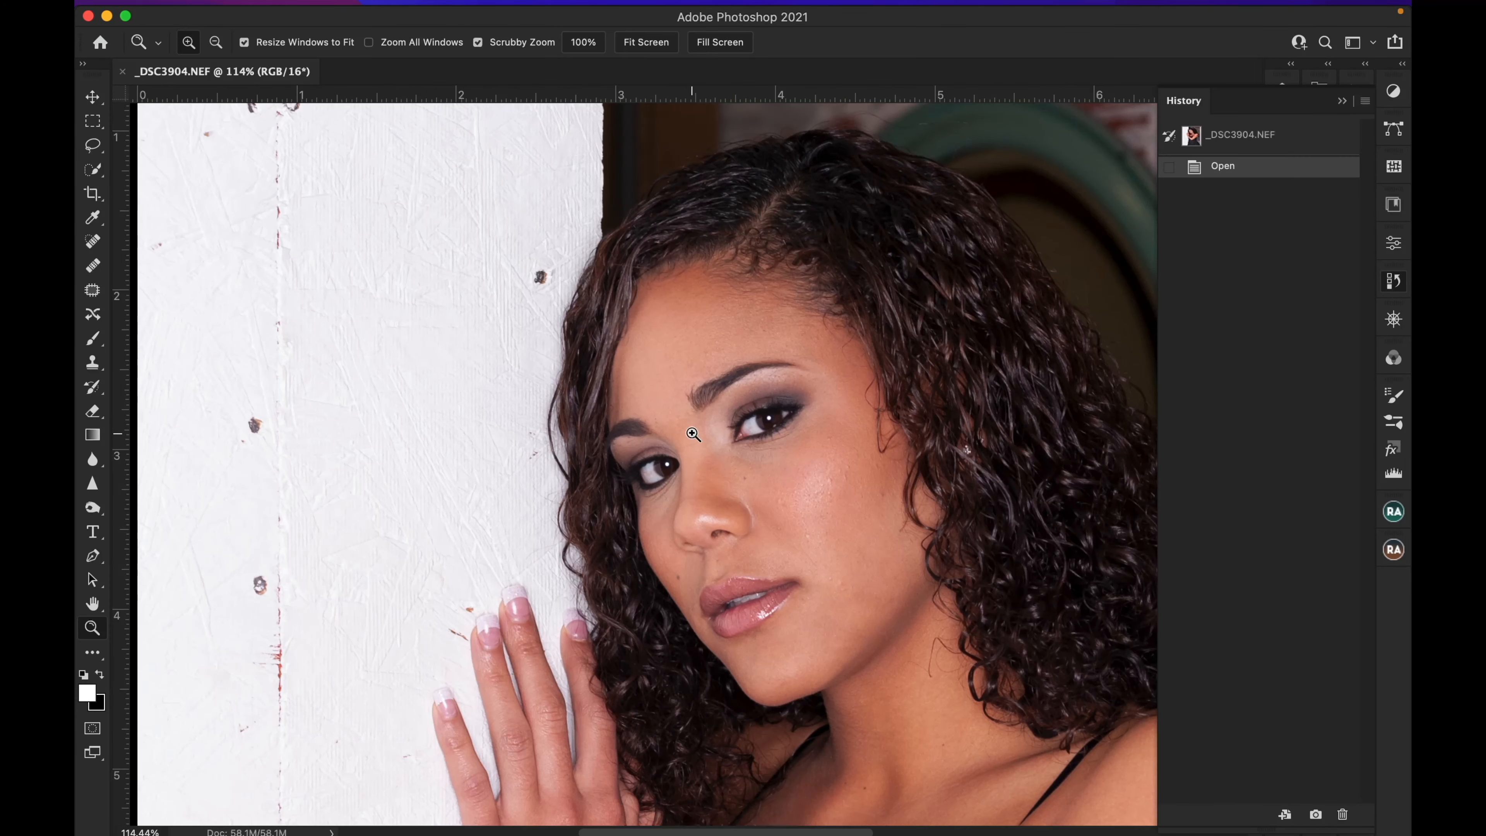
scroll(676, 404, right, 4)
scroll(676, 404, down, 2)
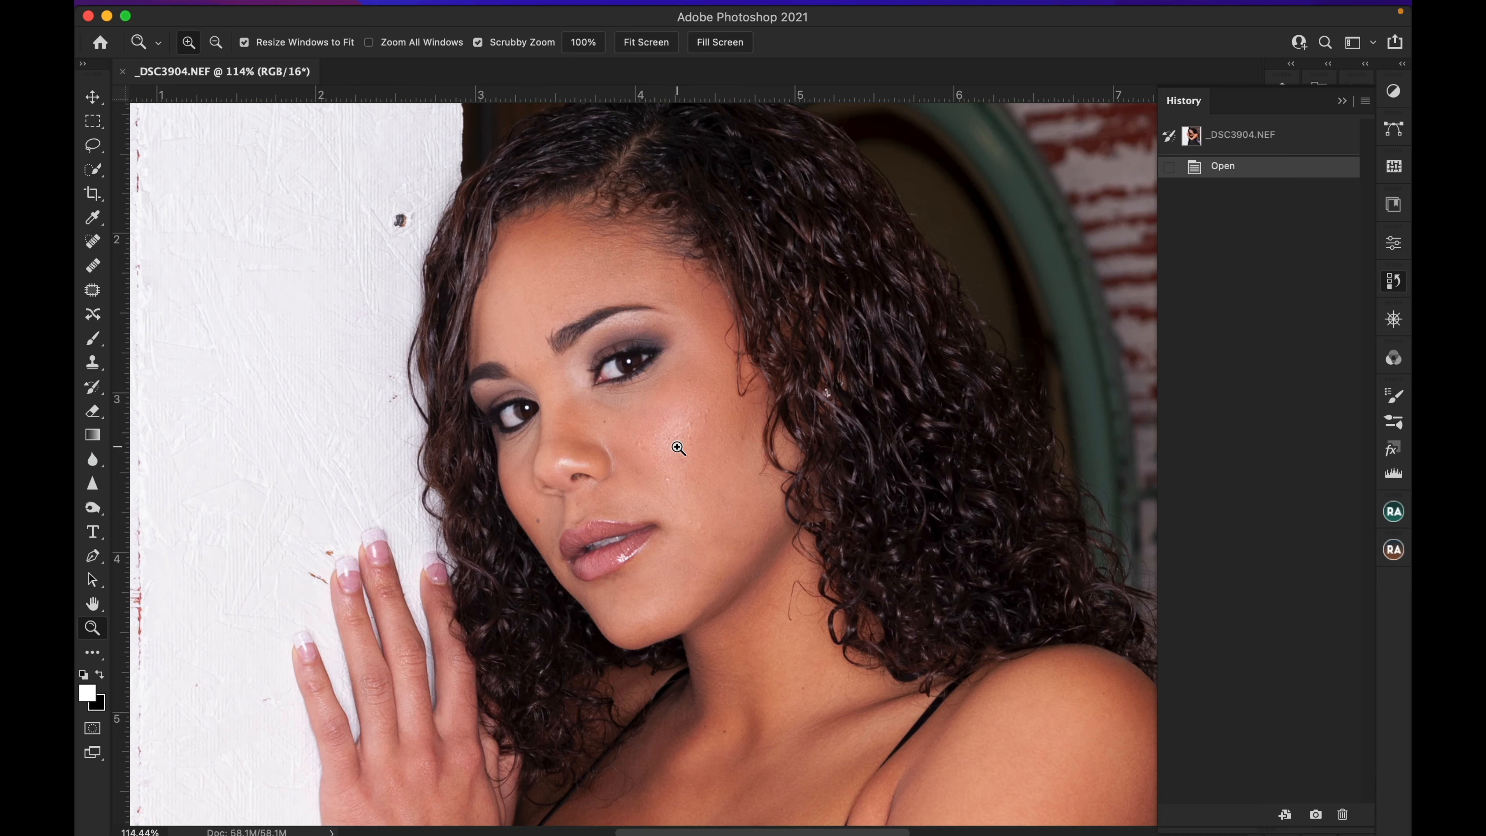
scroll(601, 295, down, 2)
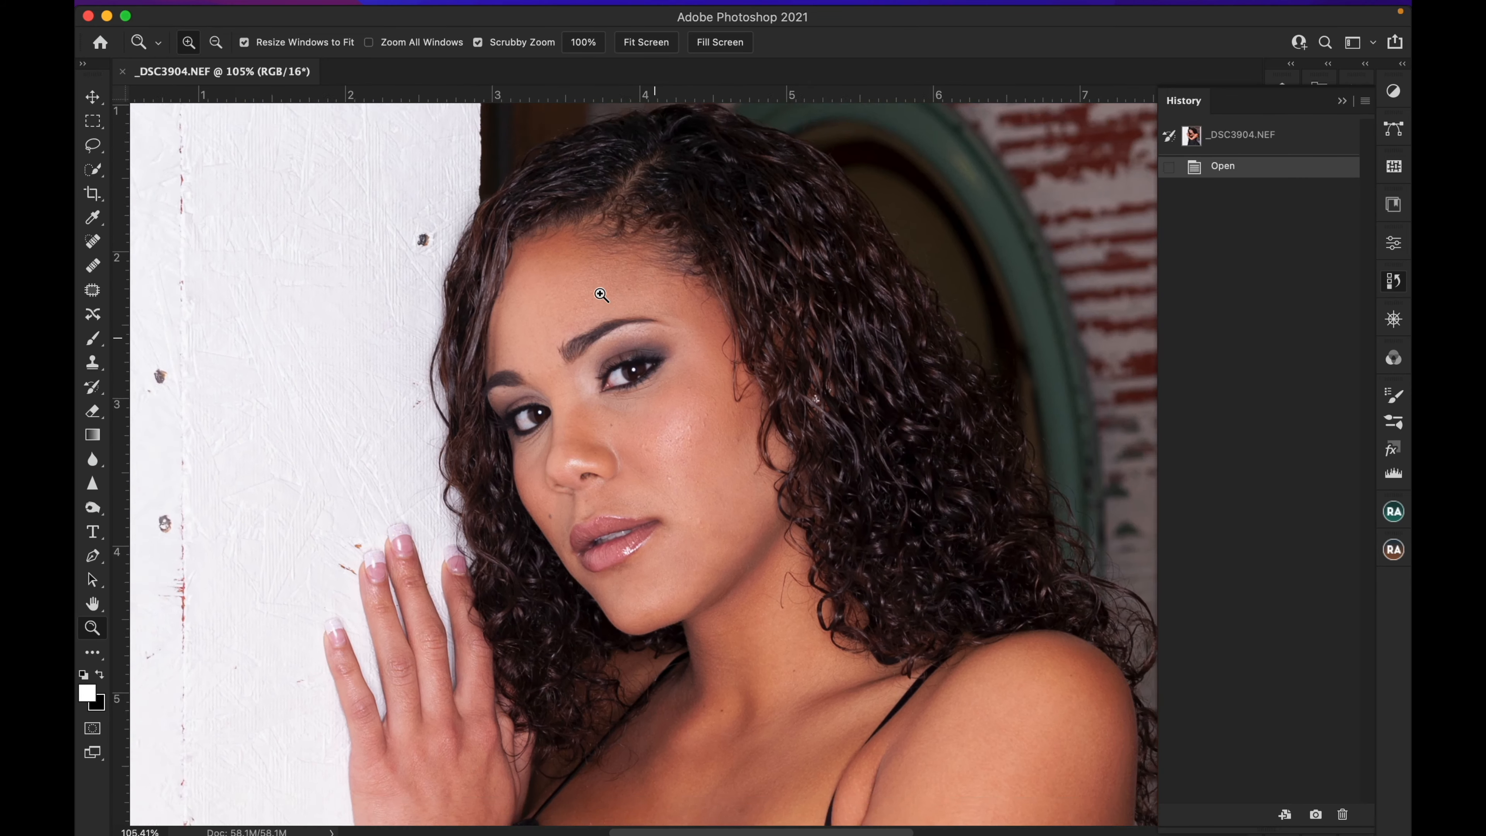
scroll(601, 295, down, 15)
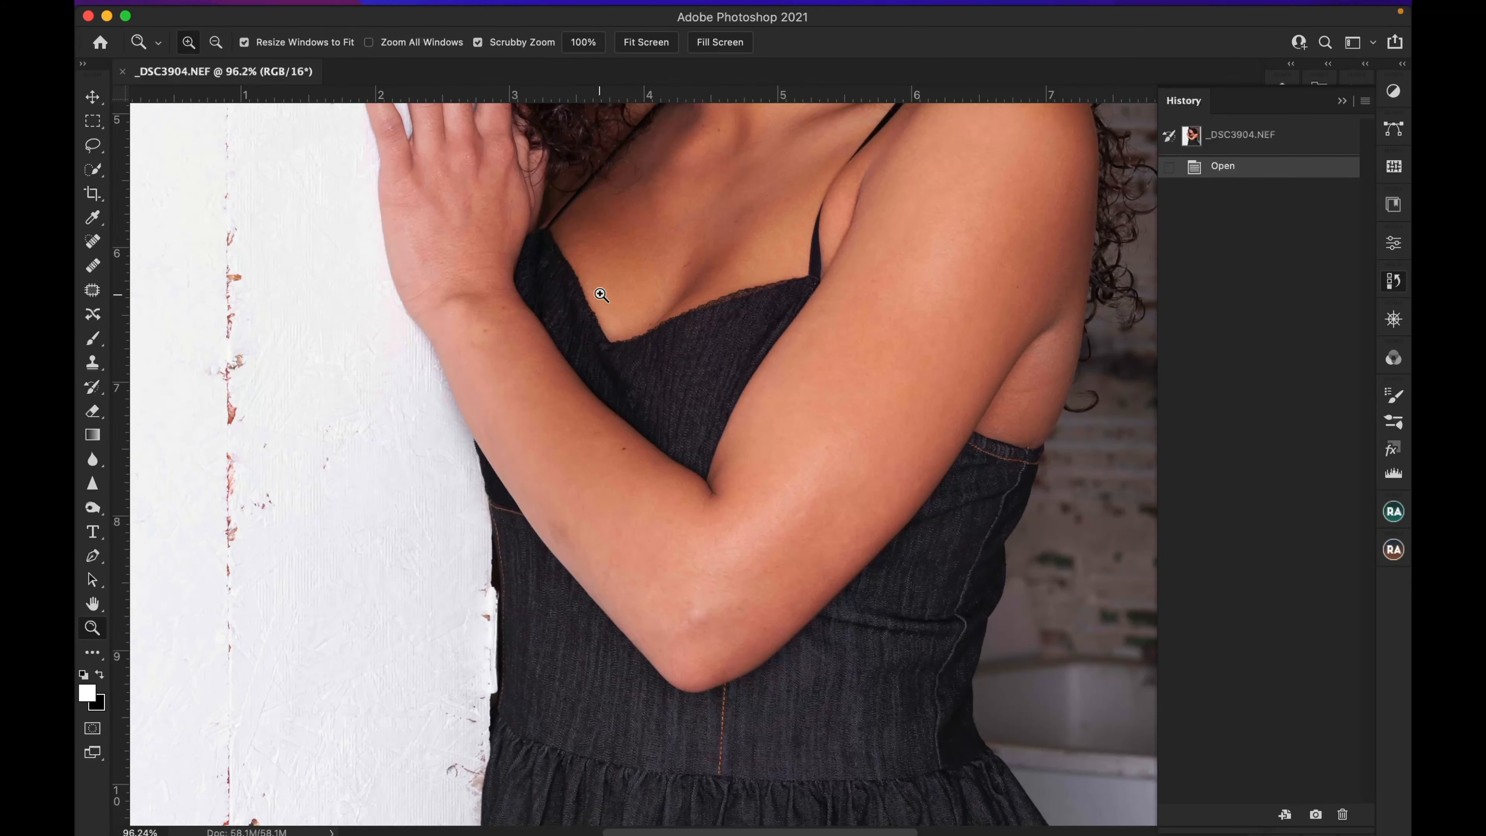
scroll(601, 294, up, 13)
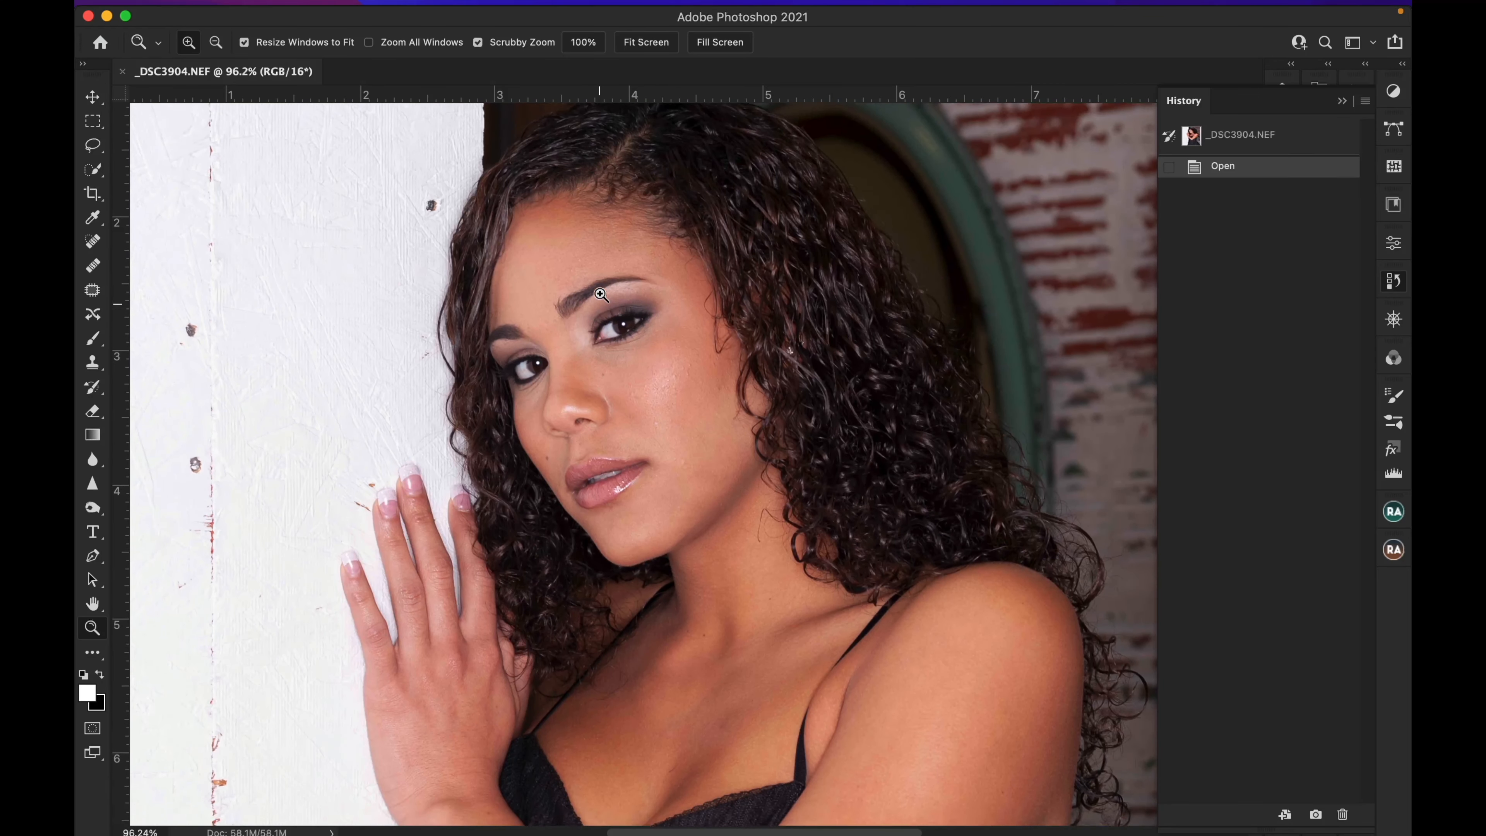
scroll(601, 294, up, 1)
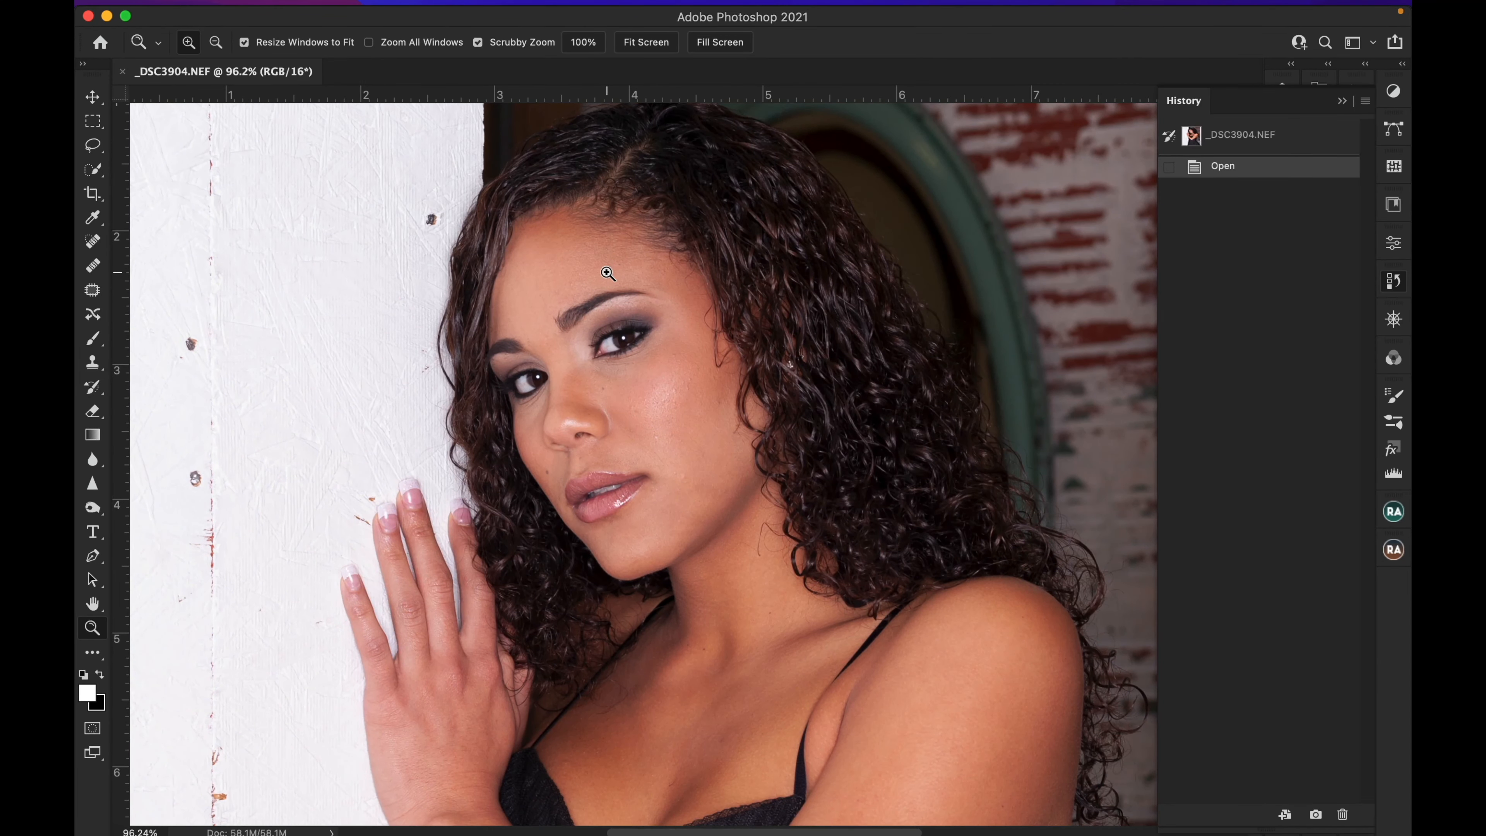
- Zoom out further to review the overall pose and fit the whole portrait to the screen
key(super+minus)
key(super+minus)
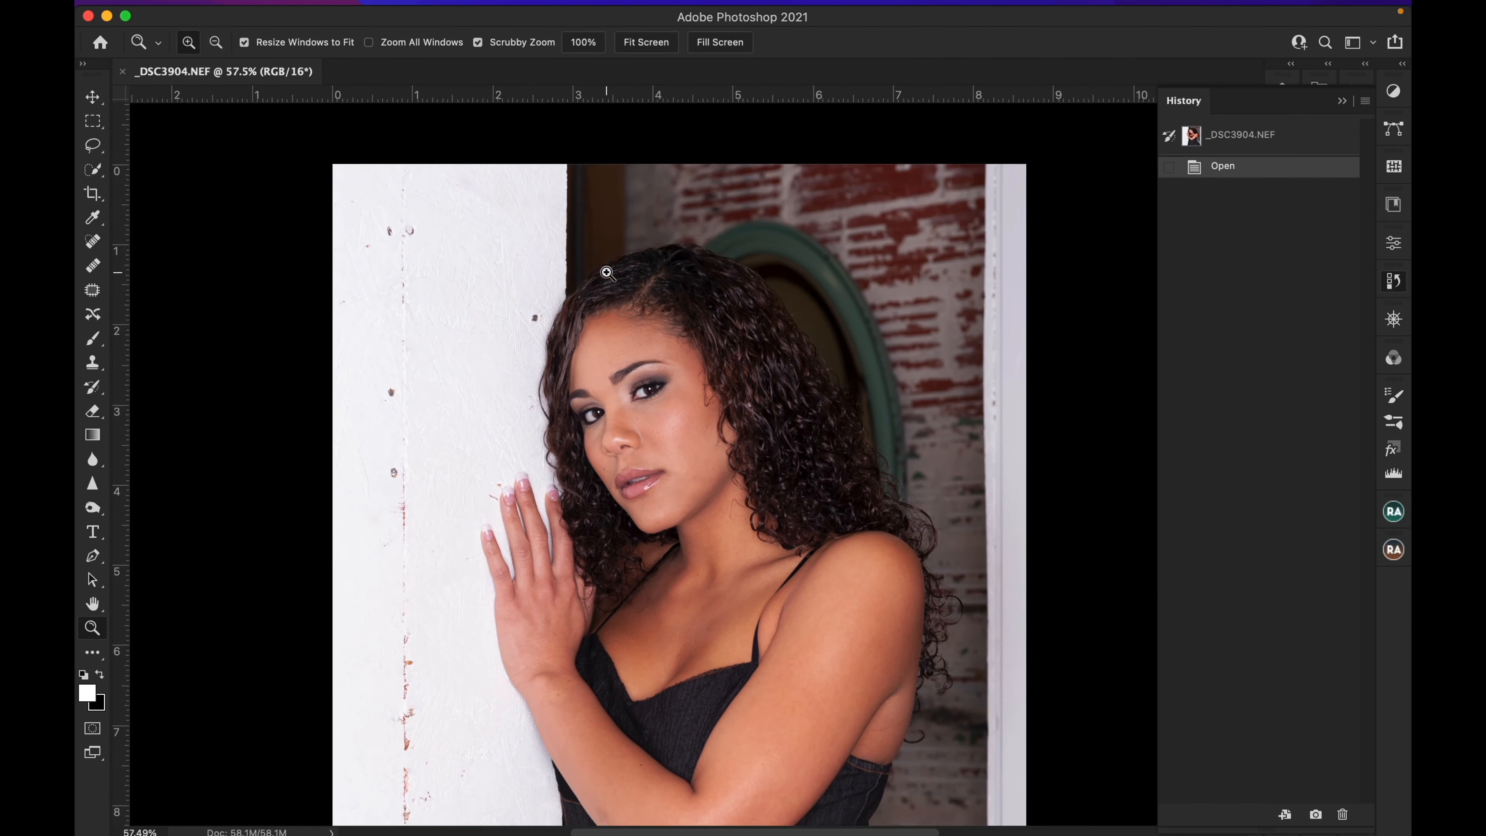
scroll(607, 272, down, 5)
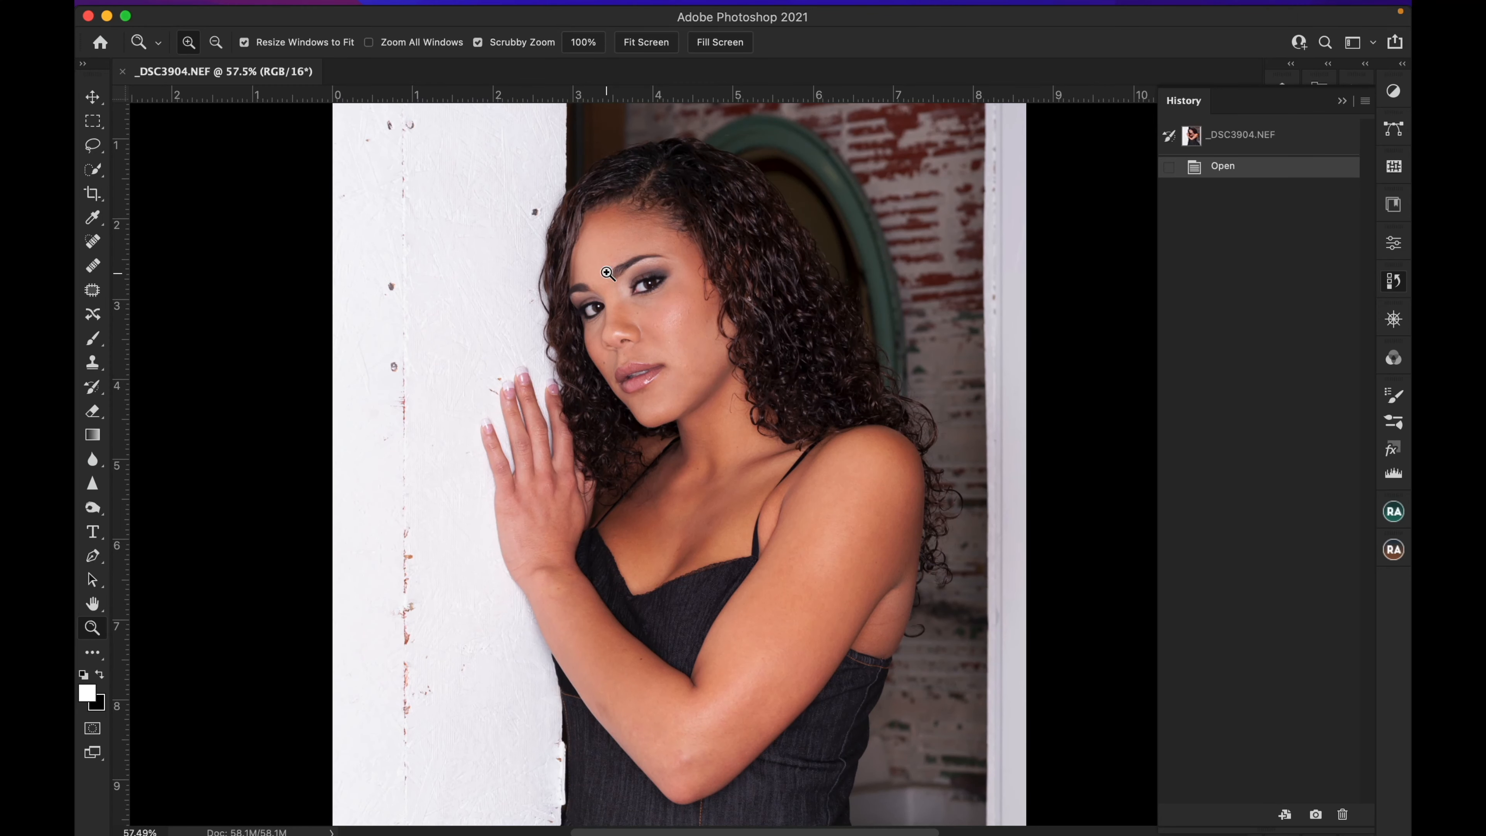
scroll(606, 273, down, 1)
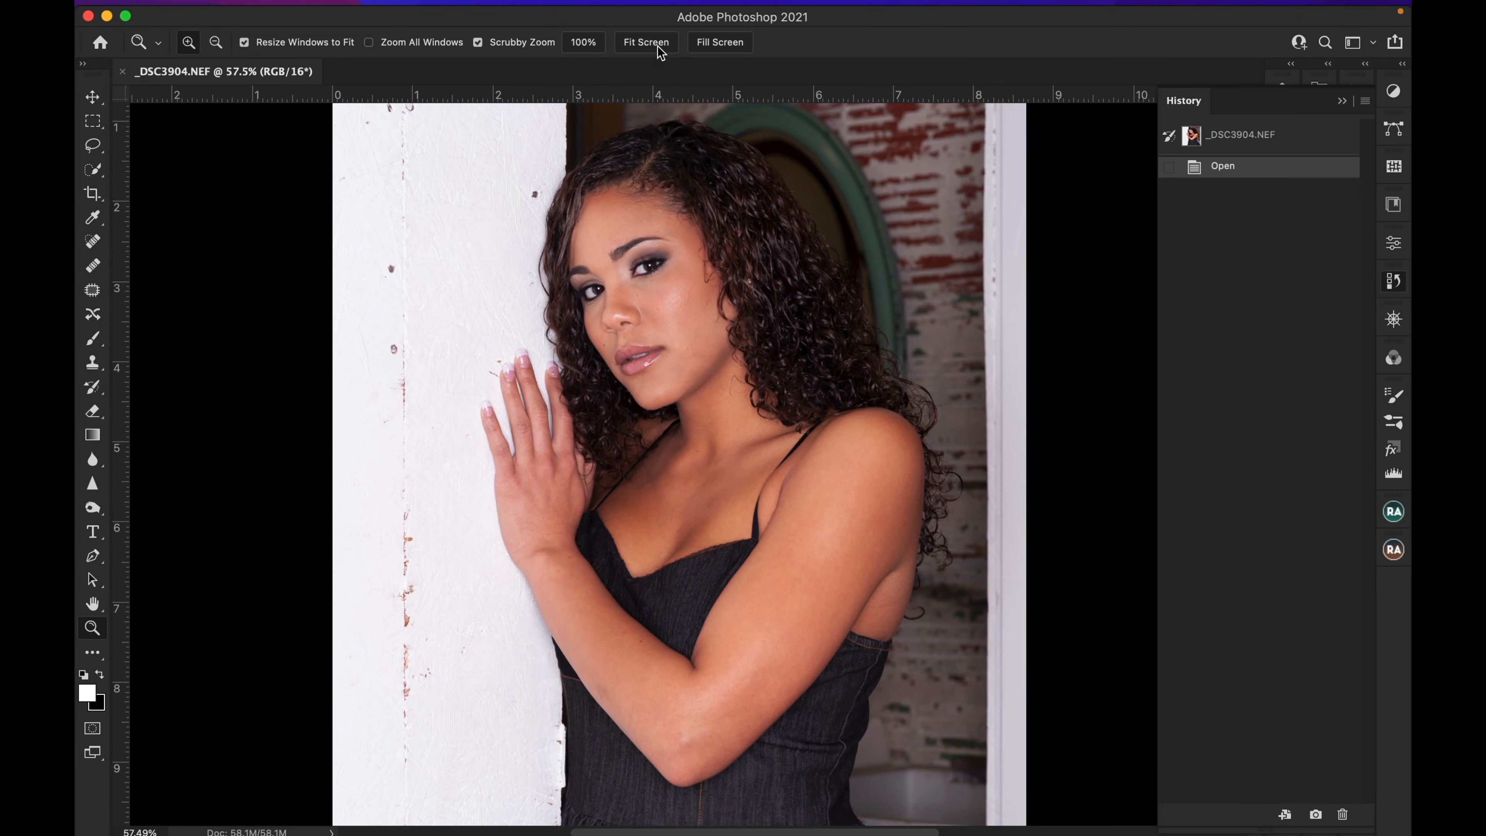
click(647, 43)
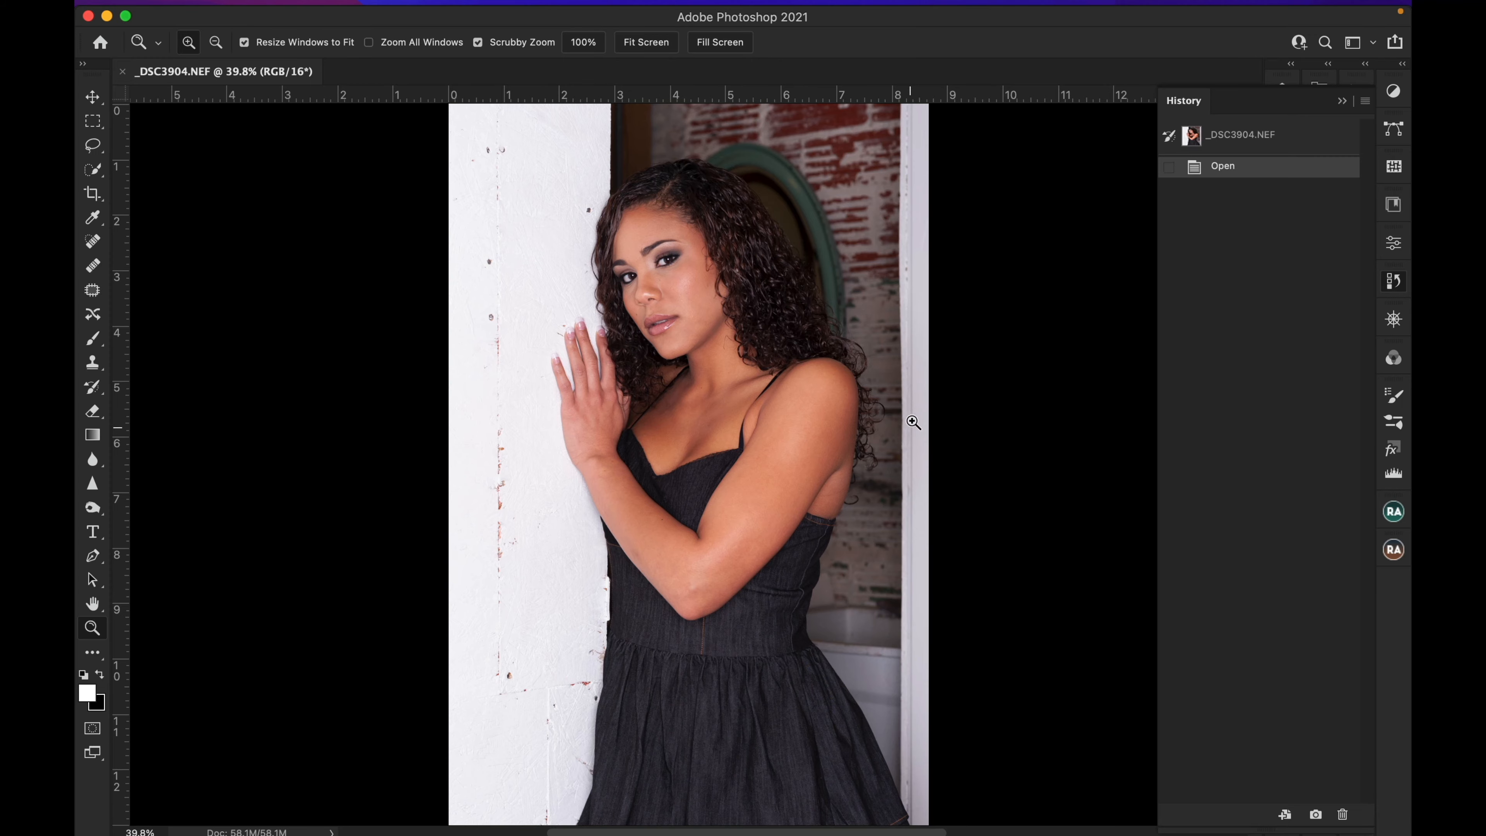
- Magnify the portrait to 300% and inspect the forehead, eyebrows and eyes
click(627, 288)
click(627, 287)
click(627, 287)
click(627, 287)
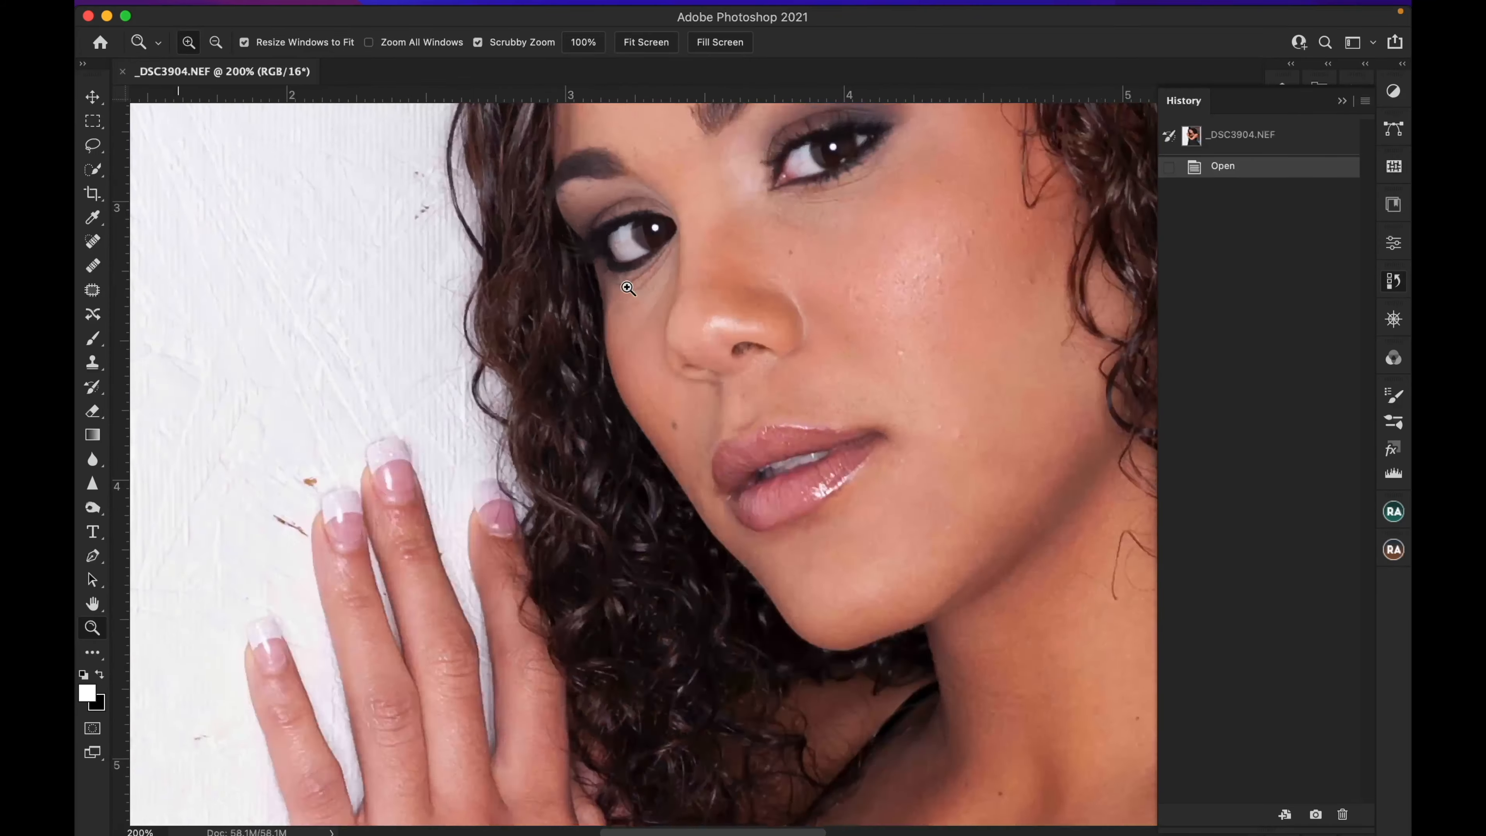
click(627, 288)
drag(681, 273, 559, 437)
scroll(682, 274, up, 5)
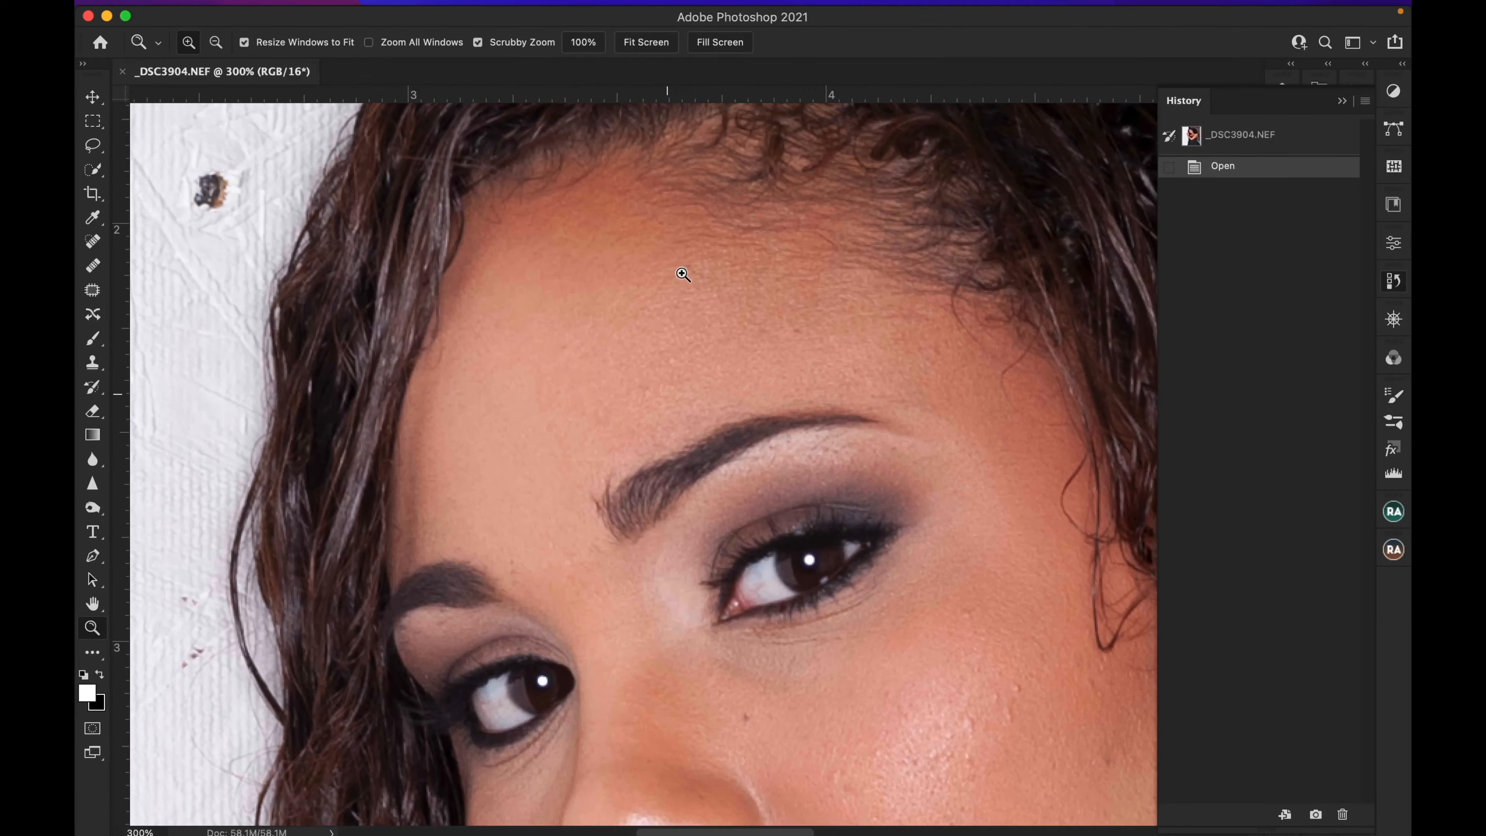
- Examine the fingernails and the skin of the hand resting on the white wall at 300%
scroll(683, 274, down, 10)
scroll(680, 274, left, 5)
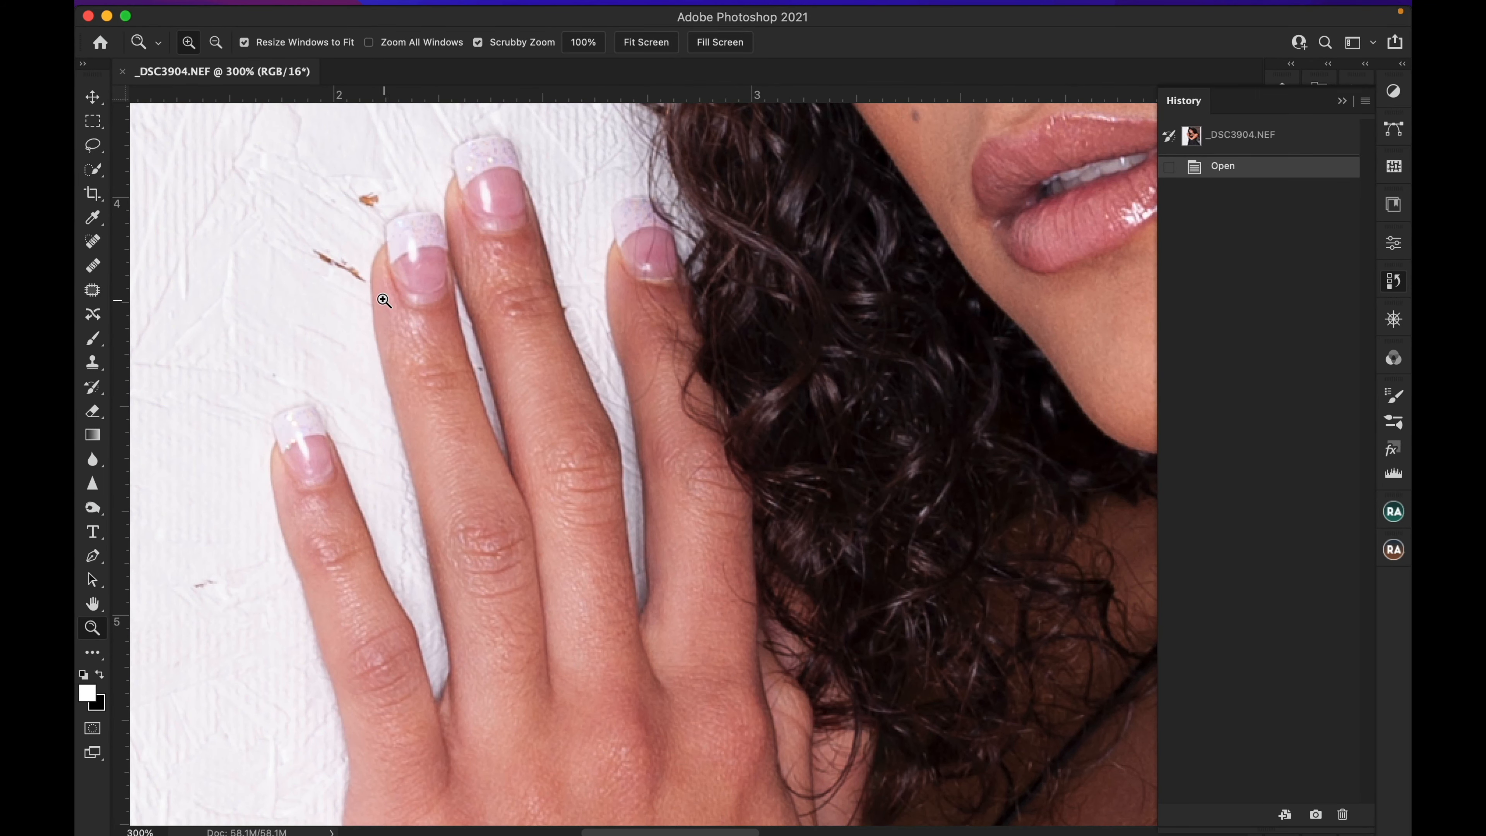
scroll(383, 300, down, 2)
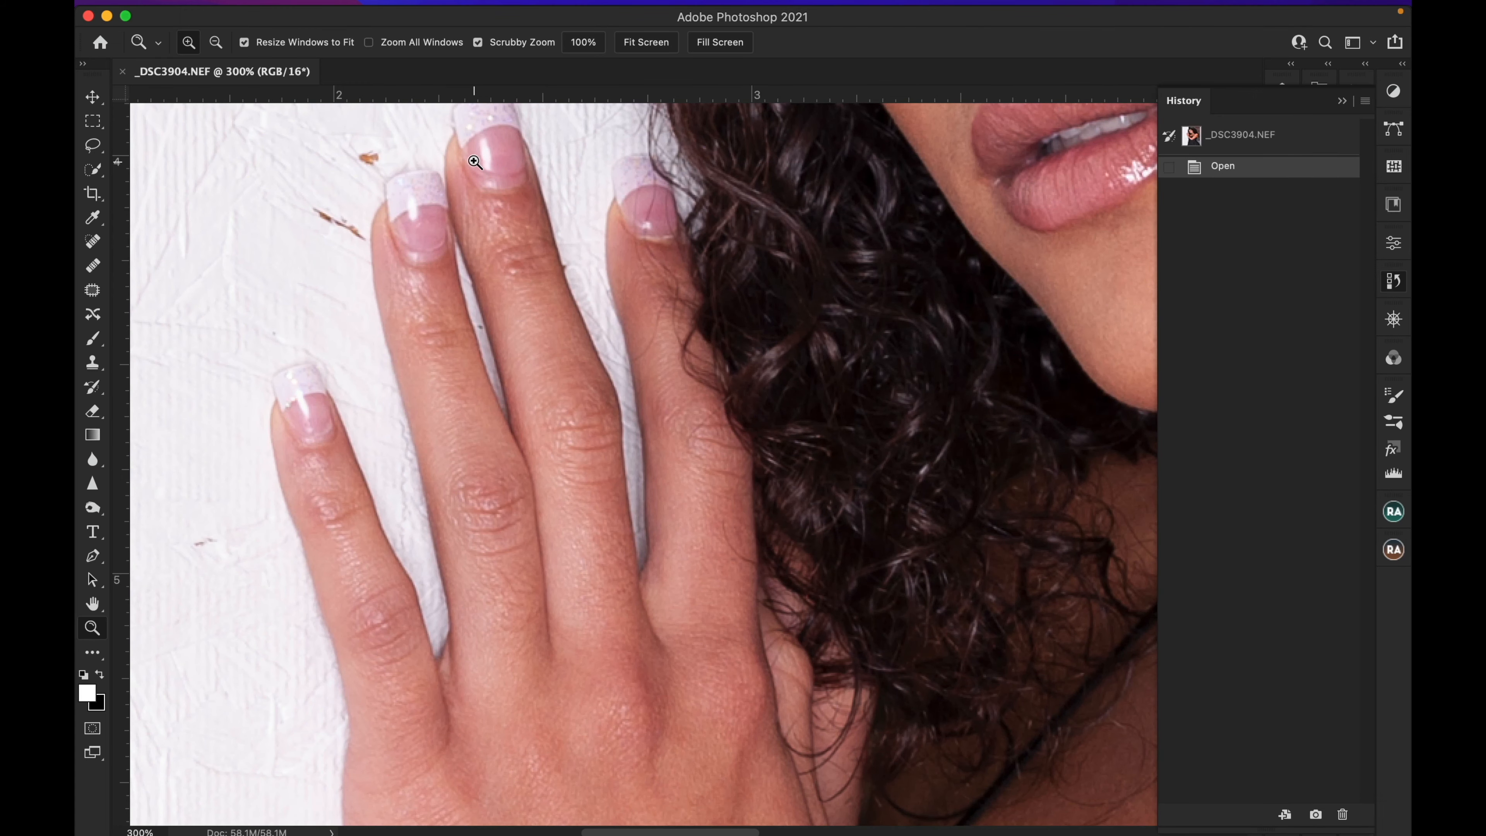
- Check the lips, chin, cheek highlights and eye area of the face at 300%
scroll(566, 291, up, 8)
scroll(566, 291, right, 15)
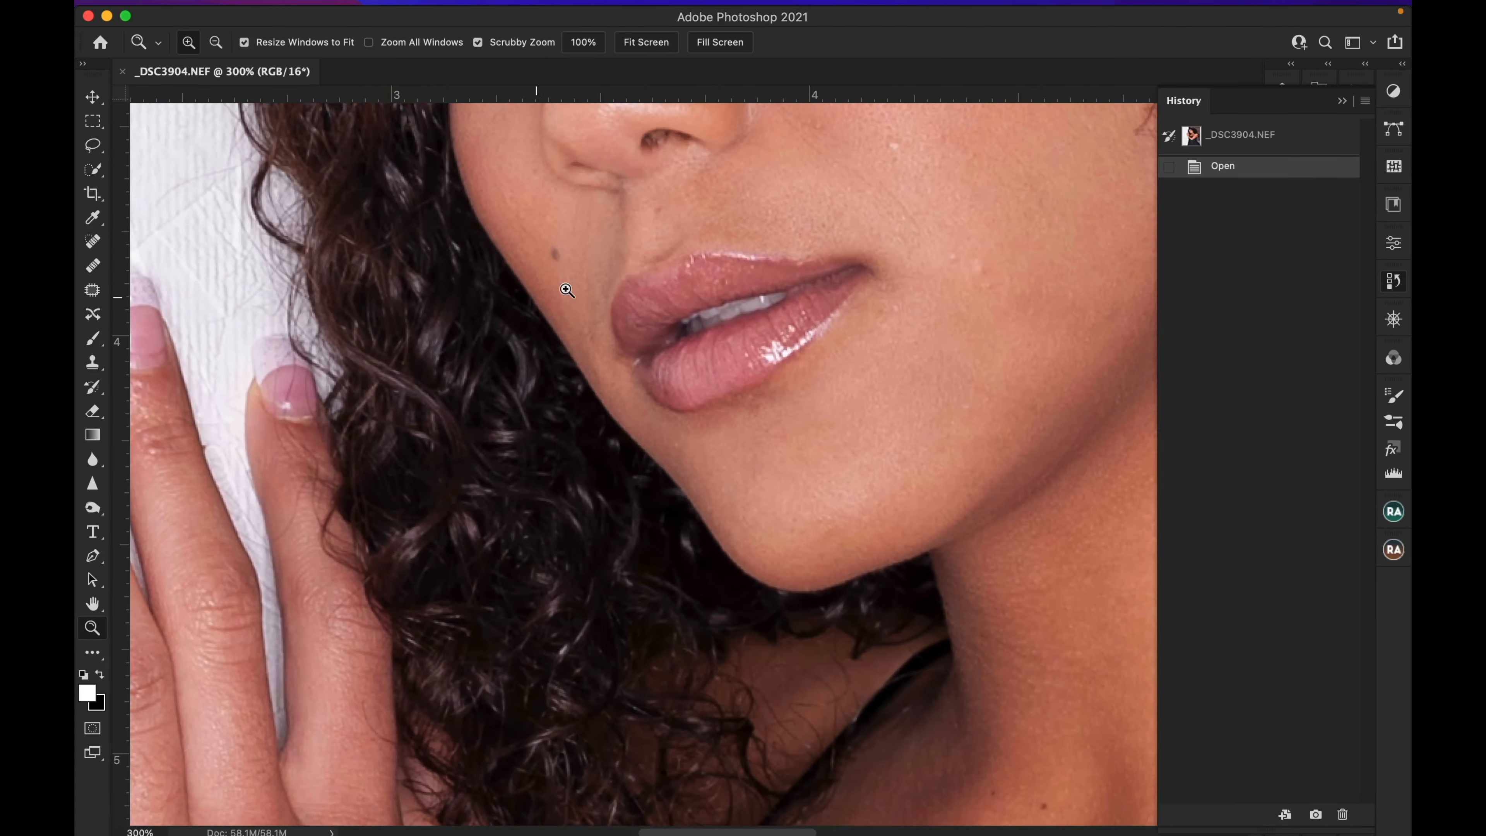
scroll(562, 287, up, 10)
scroll(527, 272, left, 3)
scroll(502, 264, down, 2)
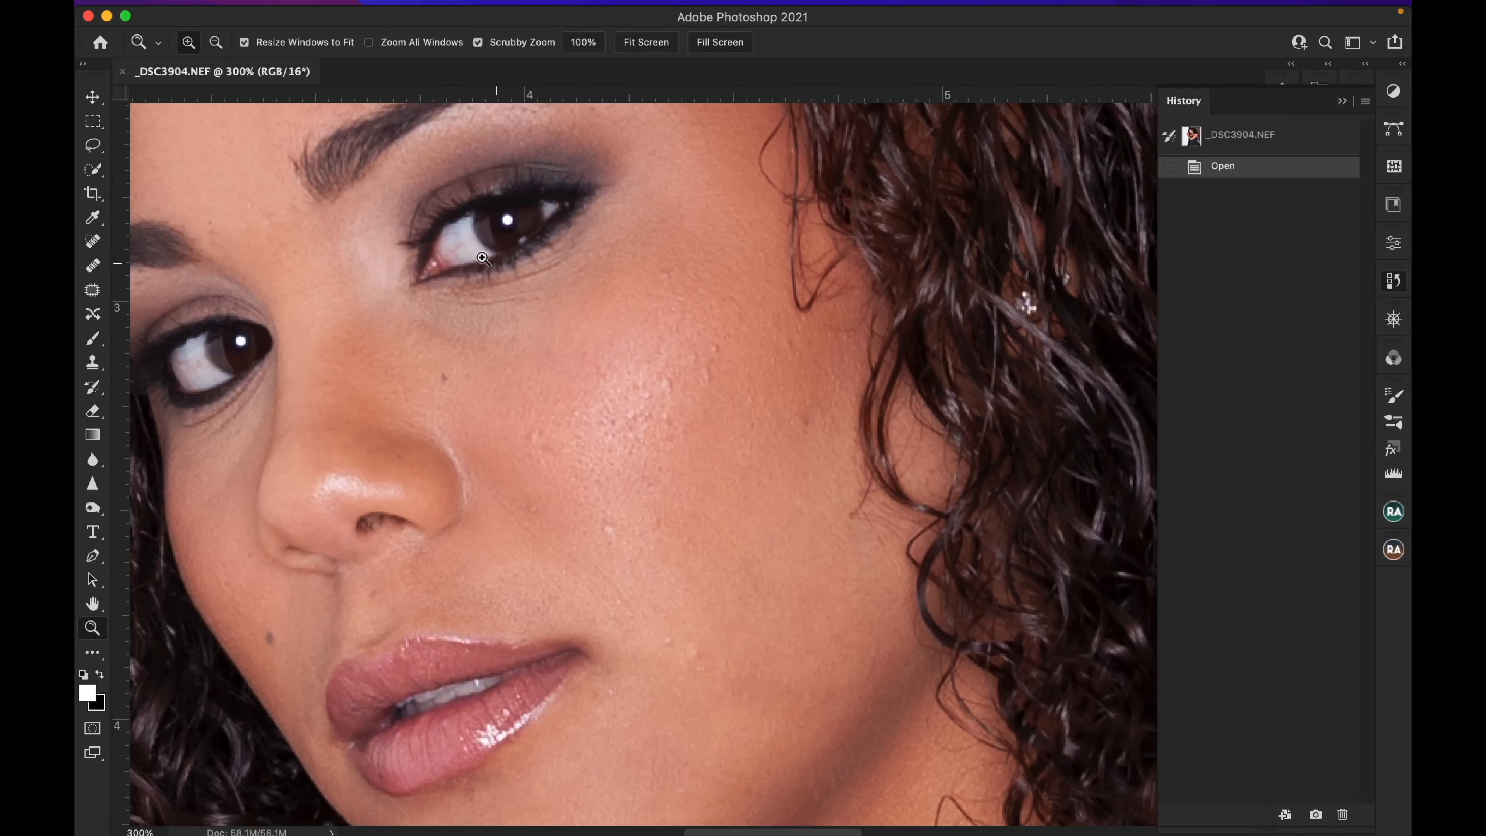
scroll(1038, 309, up, 5)
scroll(1038, 308, left, 1)
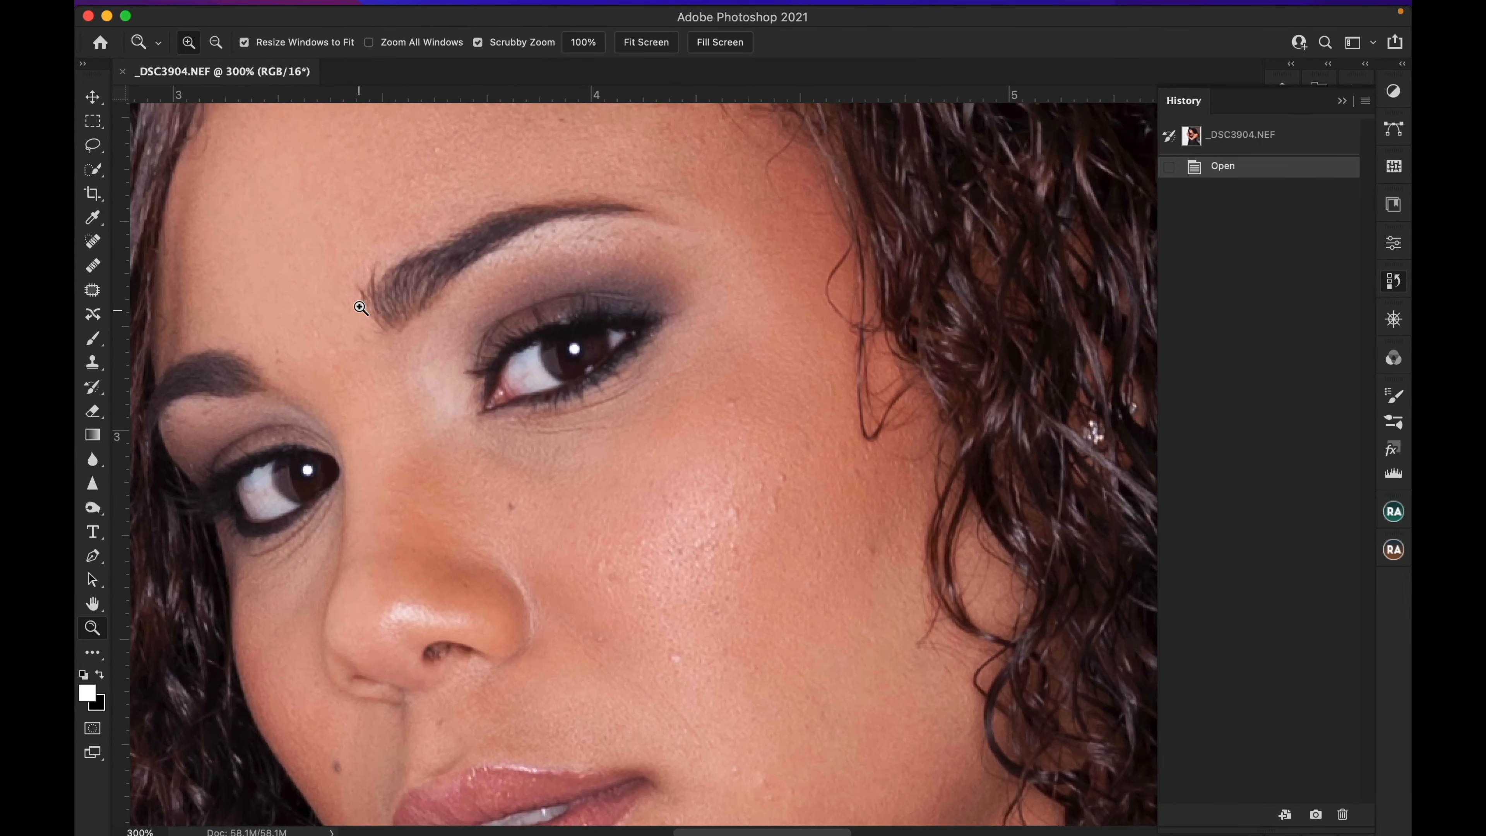
- Inspect the skin on the neck, chest, upper arm and elbow at 300%
scroll(1091, 421, down, 2)
scroll(361, 298, down, 15)
scroll(361, 298, right, 5)
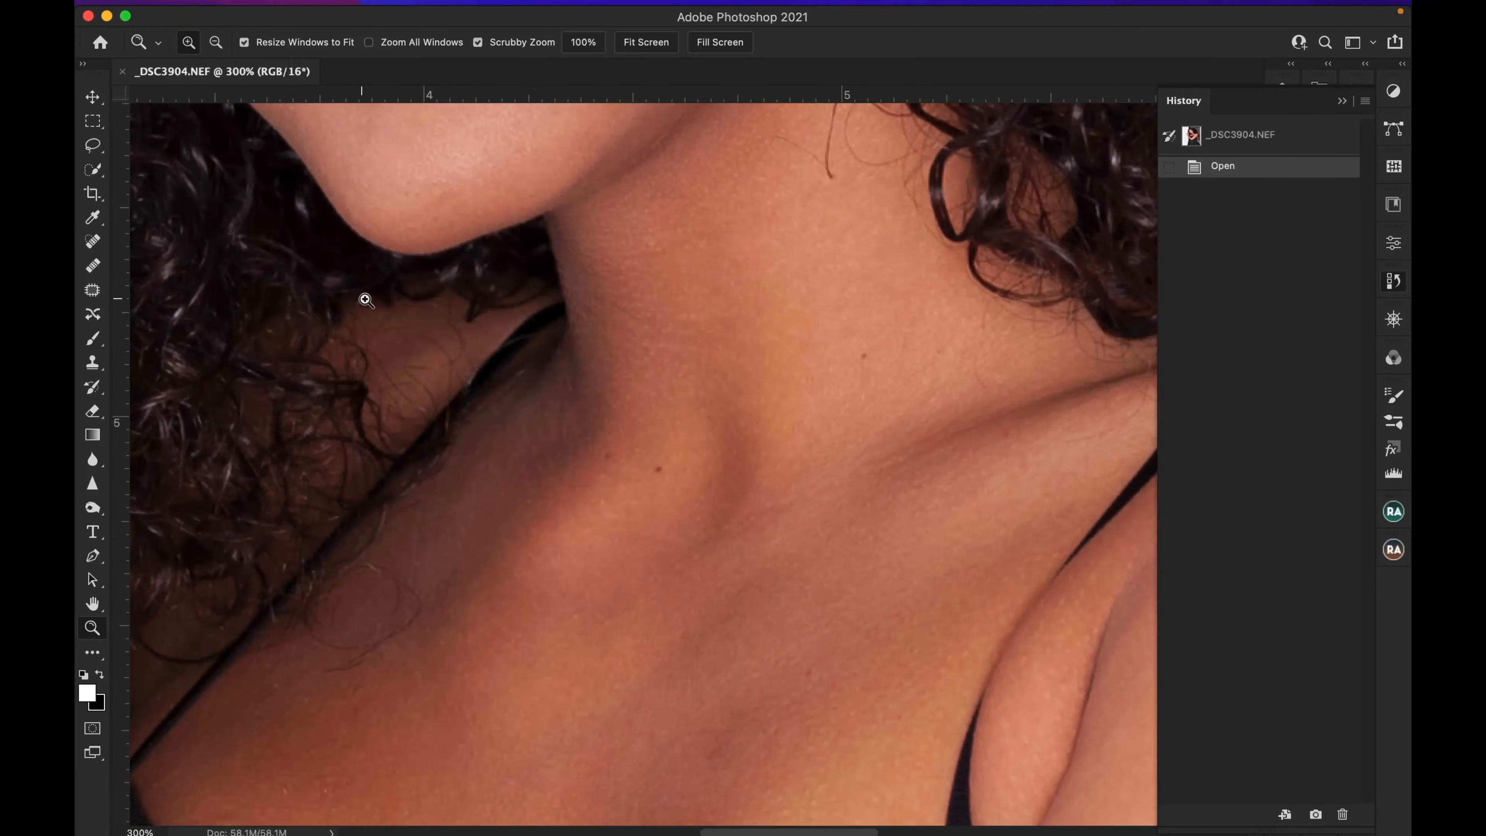
scroll(375, 303, down, 10)
scroll(375, 303, right, 10)
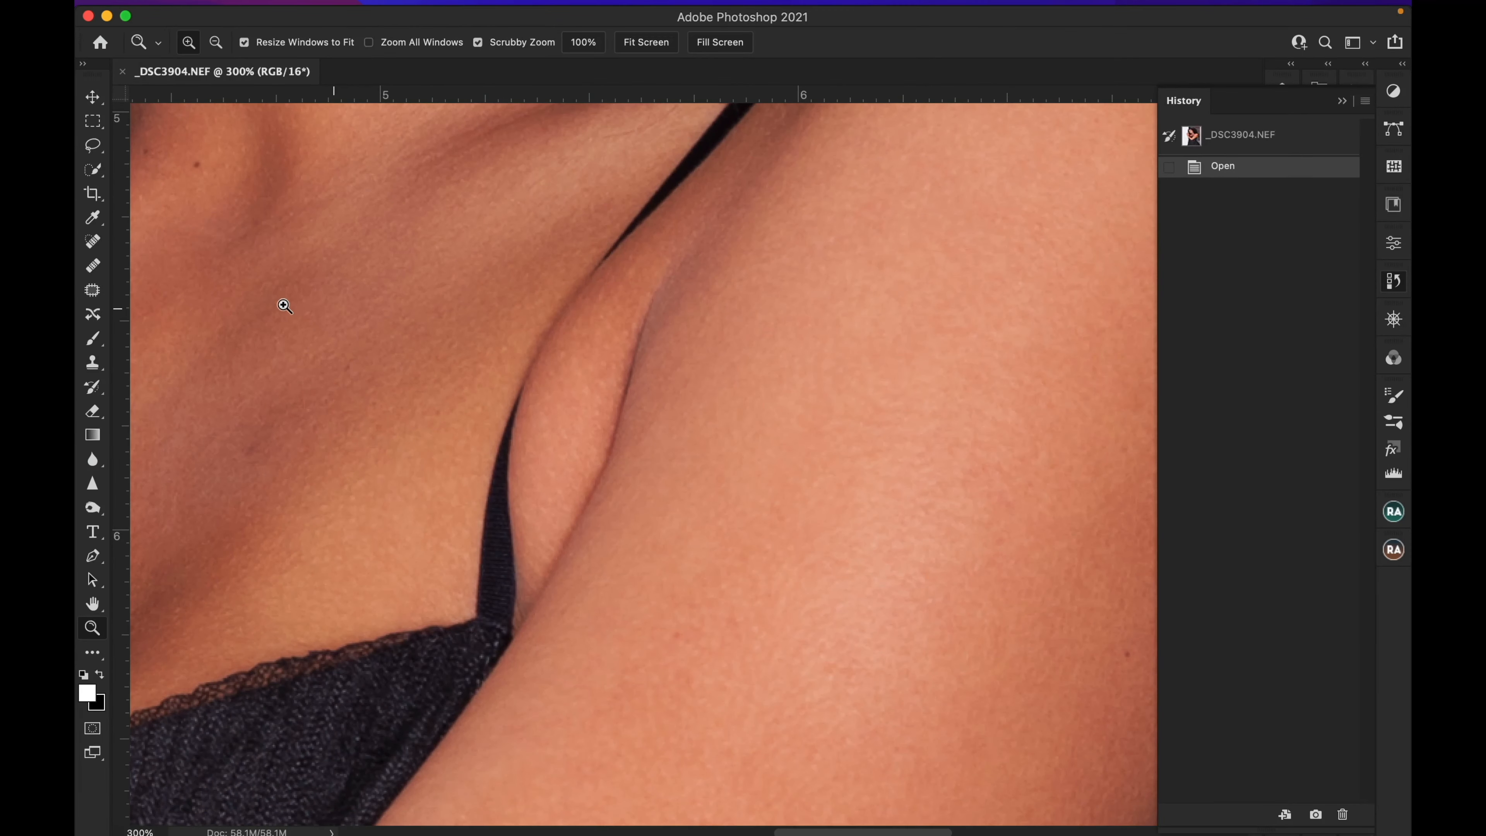
scroll(332, 287, down, 20)
scroll(333, 289, left, 5)
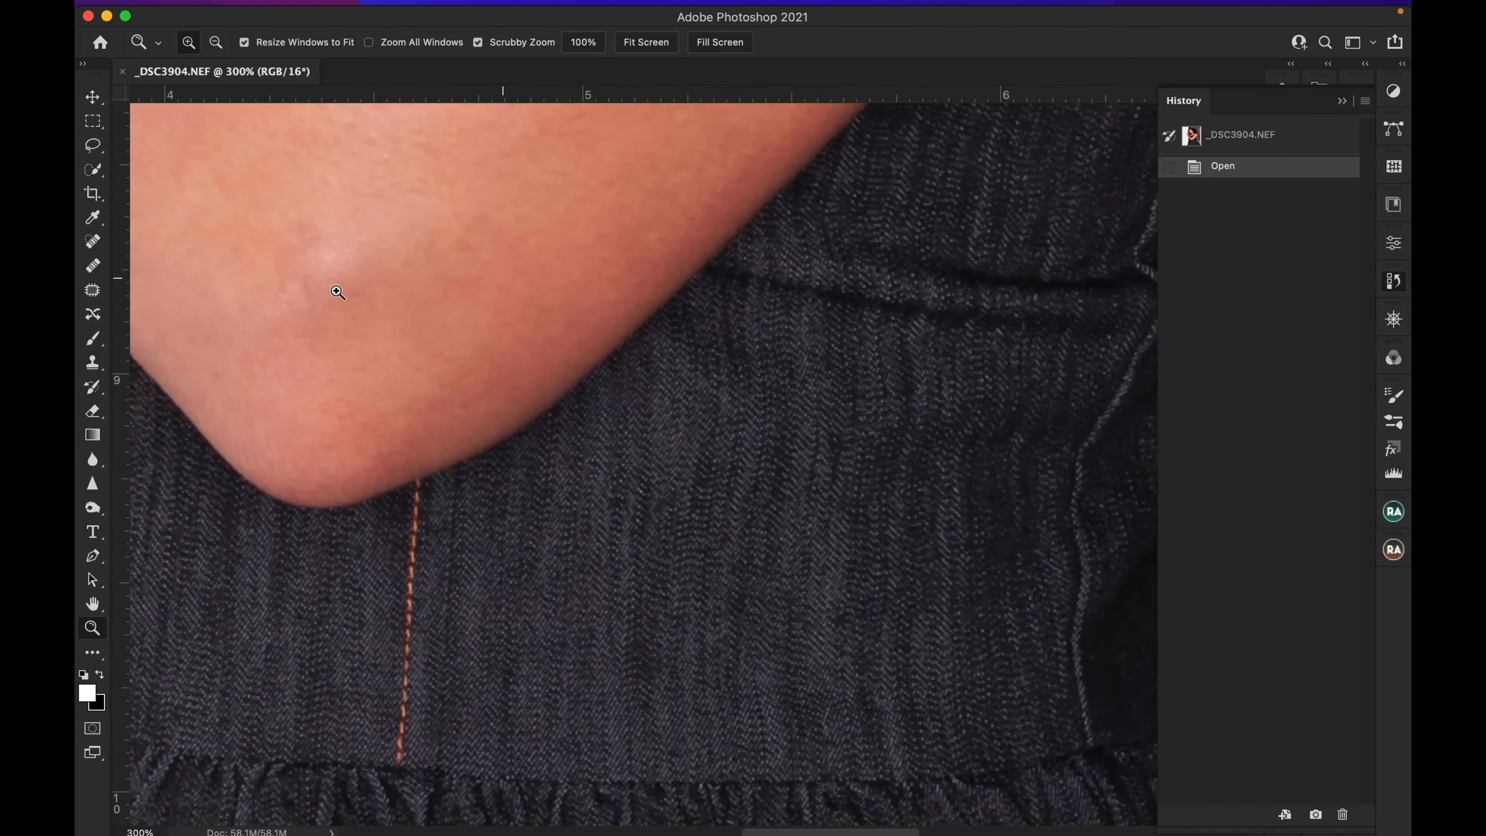
- Examine the denim dress fabric and the marks on the white wall, reducing the zoom to 142%, and return to the hair
scroll(336, 289, down, 20)
scroll(336, 290, left, 2)
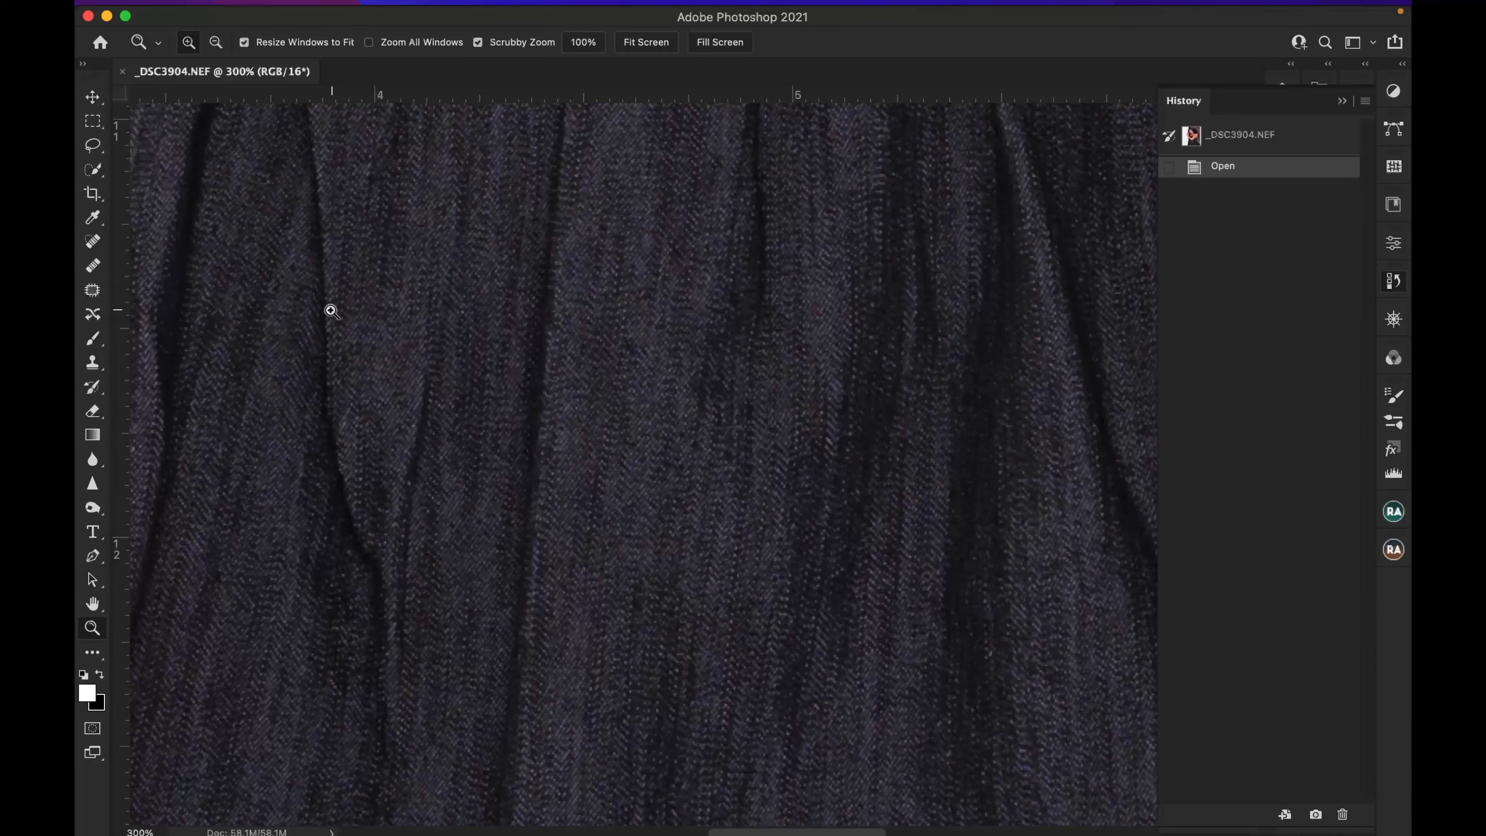
scroll(306, 366, down, 5)
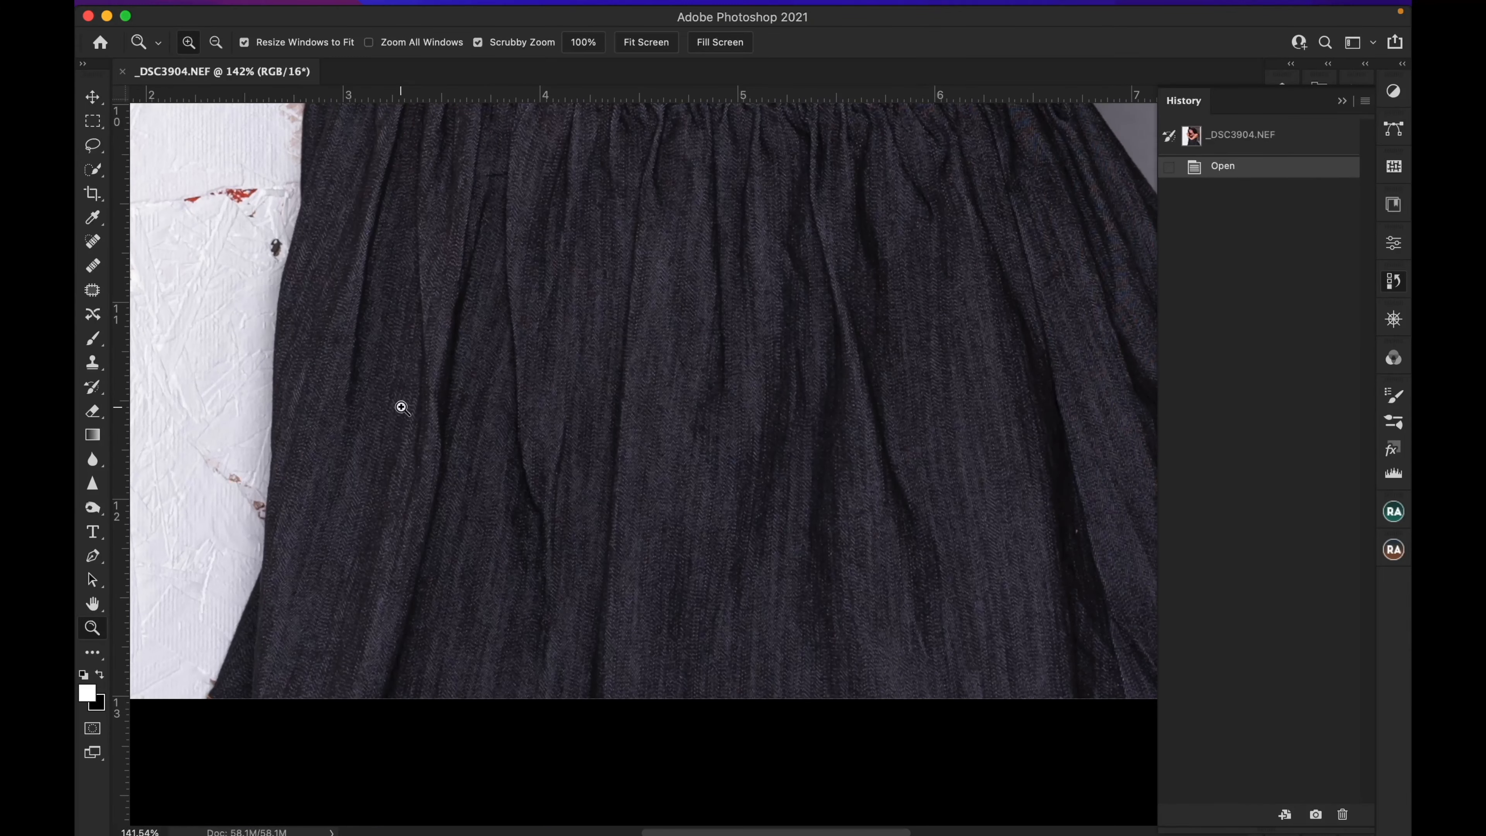
scroll(401, 408, right, 10)
scroll(401, 408, up, 2)
scroll(401, 408, left, 15)
scroll(401, 408, up, 20)
scroll(402, 408, right, 3)
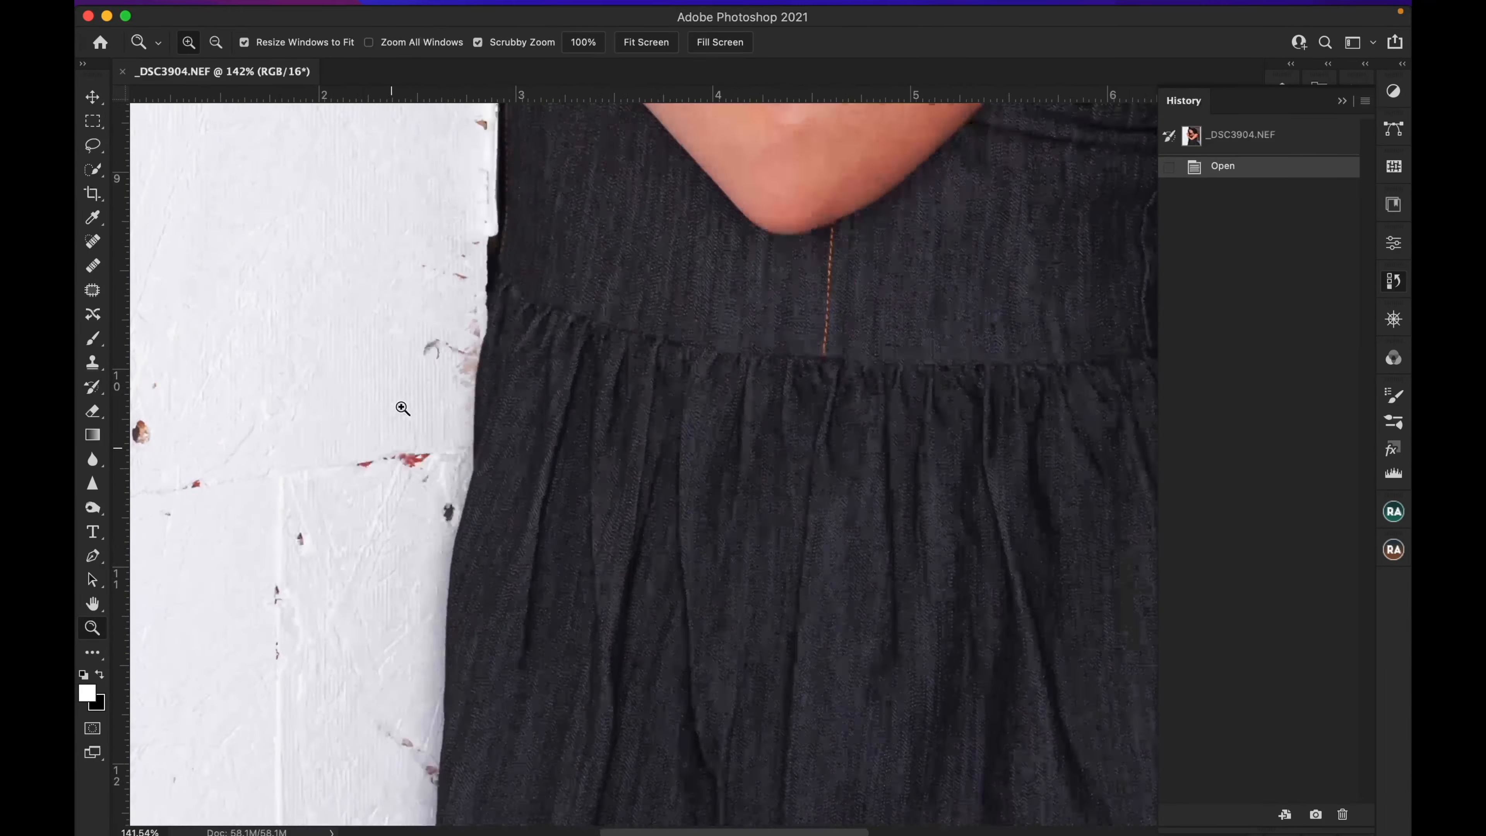
scroll(403, 408, down, 2)
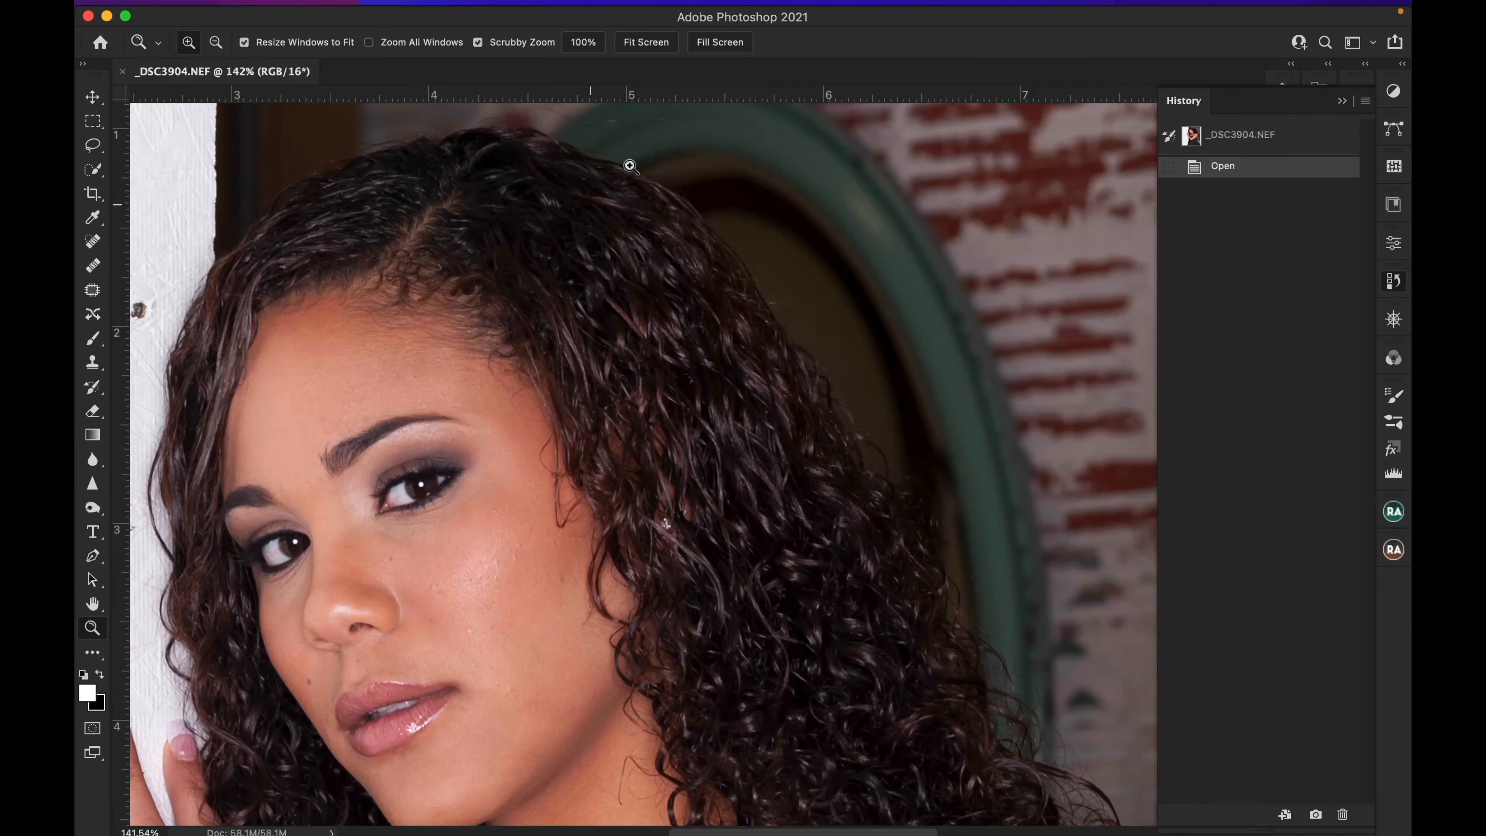
- Fit the whole photo on screen, display the layer list and duplicate the Background layer
click(646, 41)
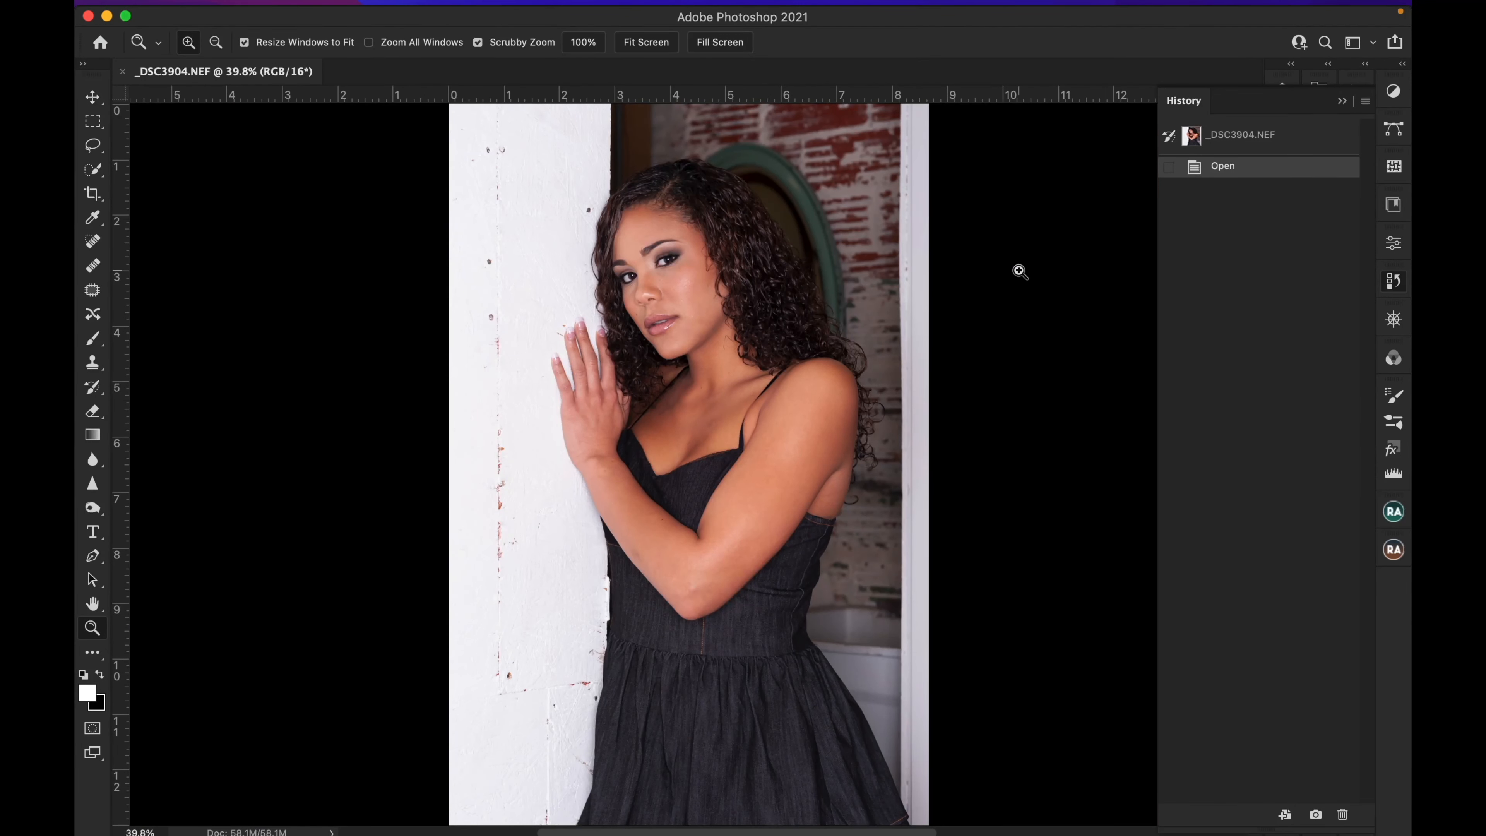
click(1341, 102)
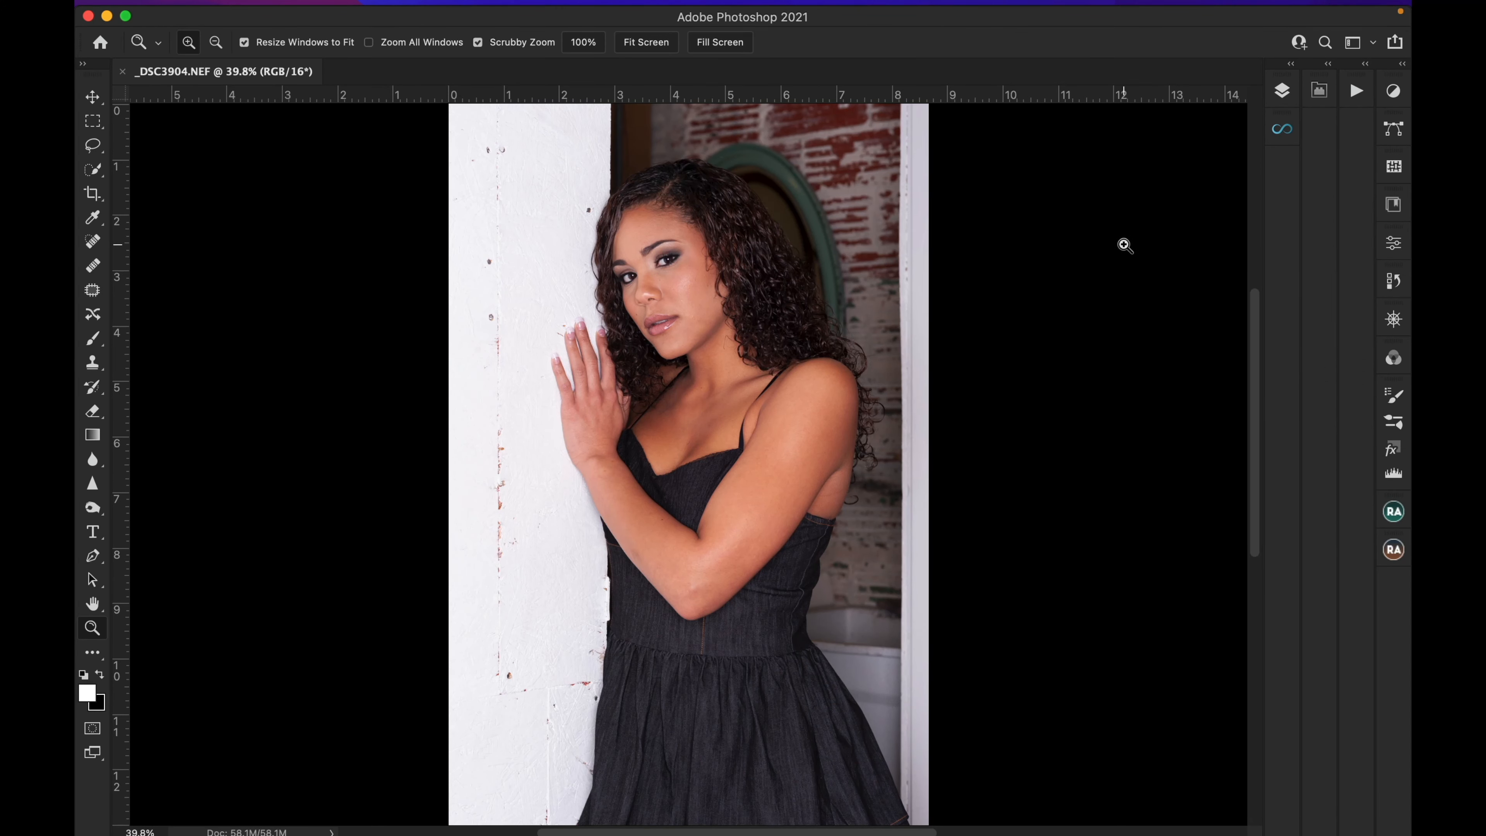
click(1292, 69)
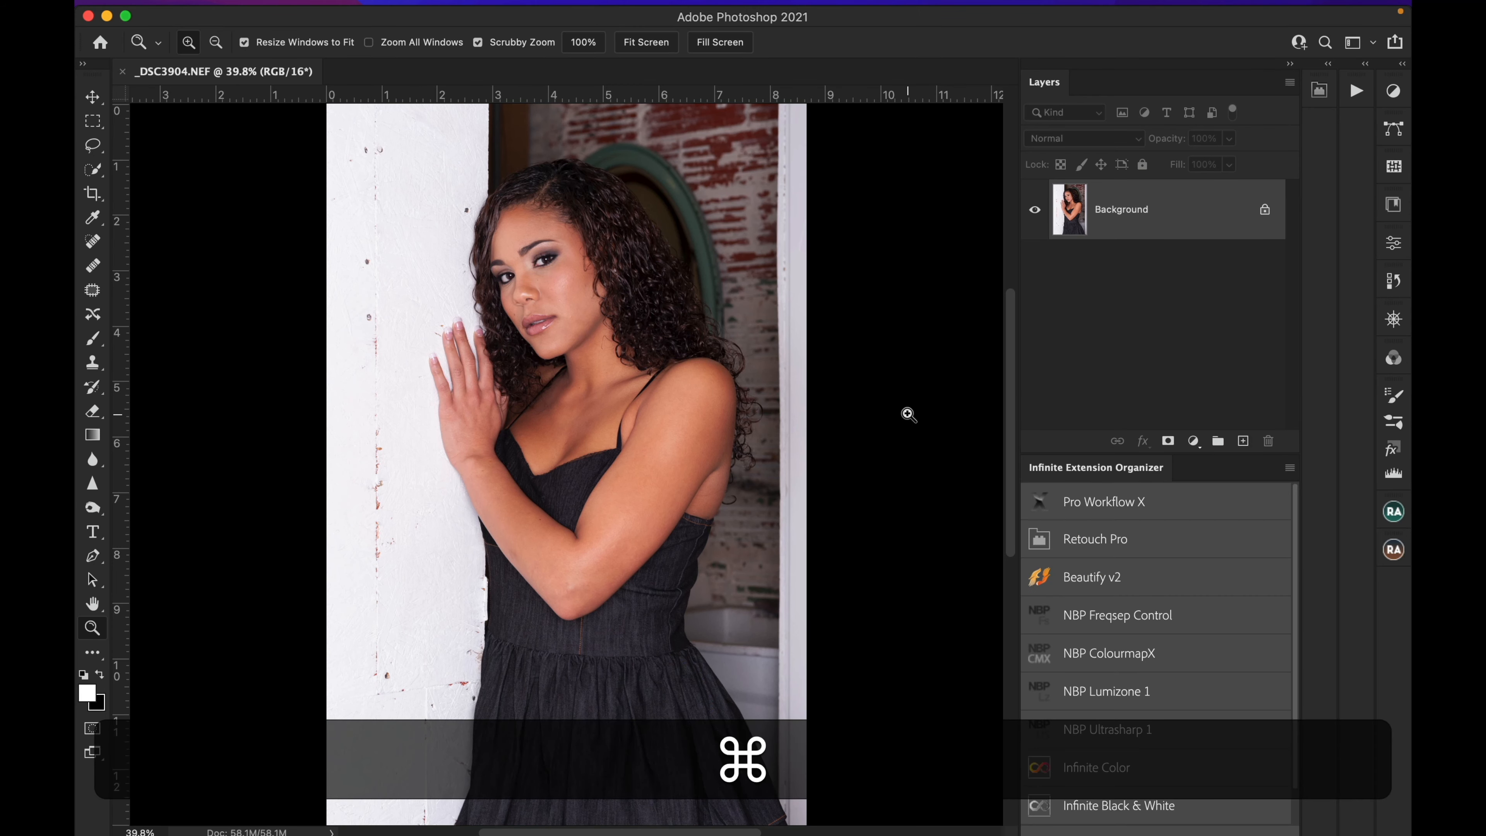
key(super+j)
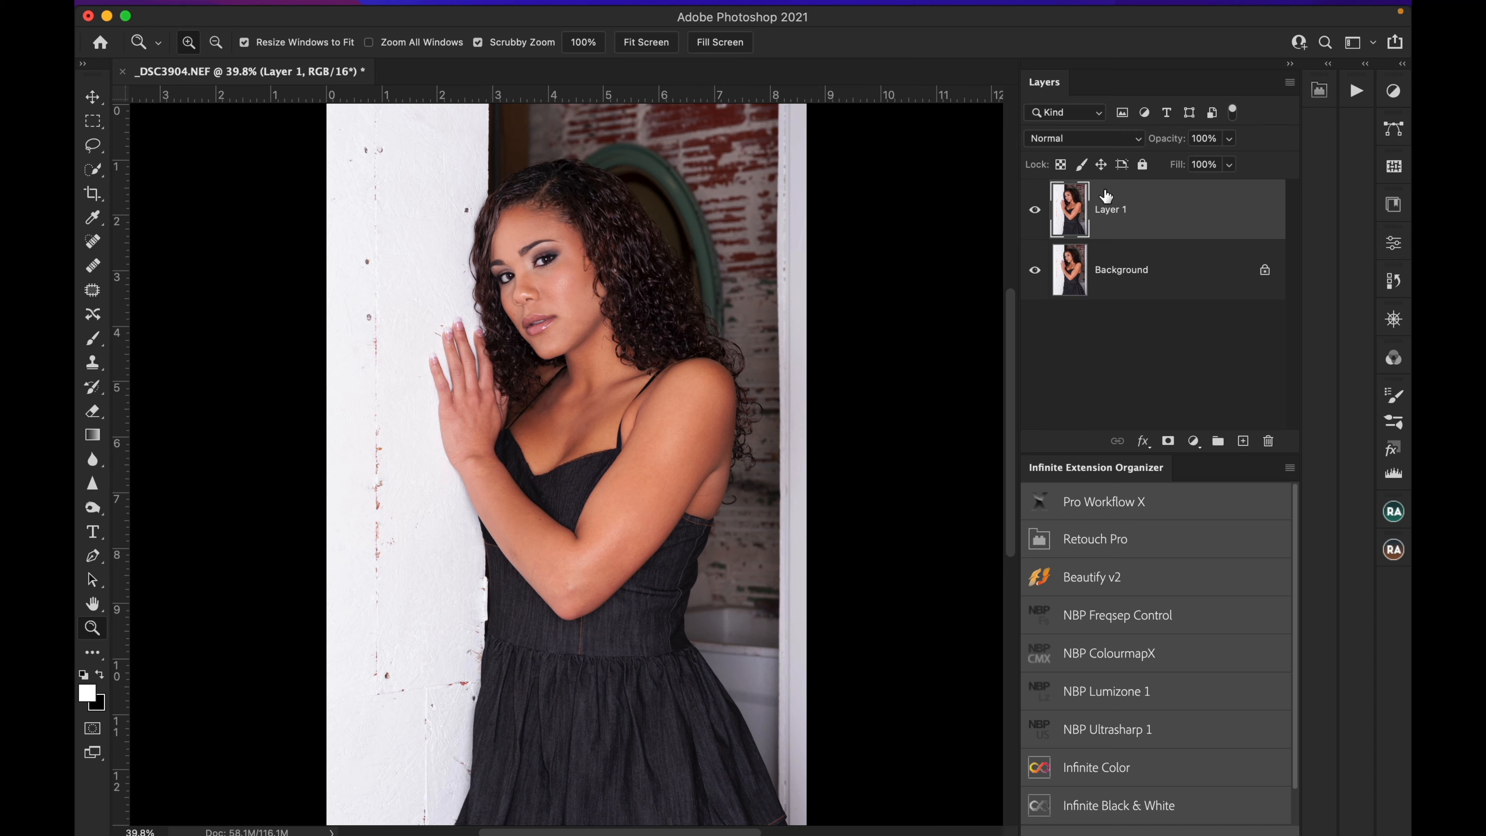
- Run the Split View action to show the photo in two side-by-side windows
click(1368, 66)
scroll(1269, 284, down, 10)
scroll(1270, 287, up, 5)
scroll(1269, 285, up, 4)
scroll(1269, 284, down, 15)
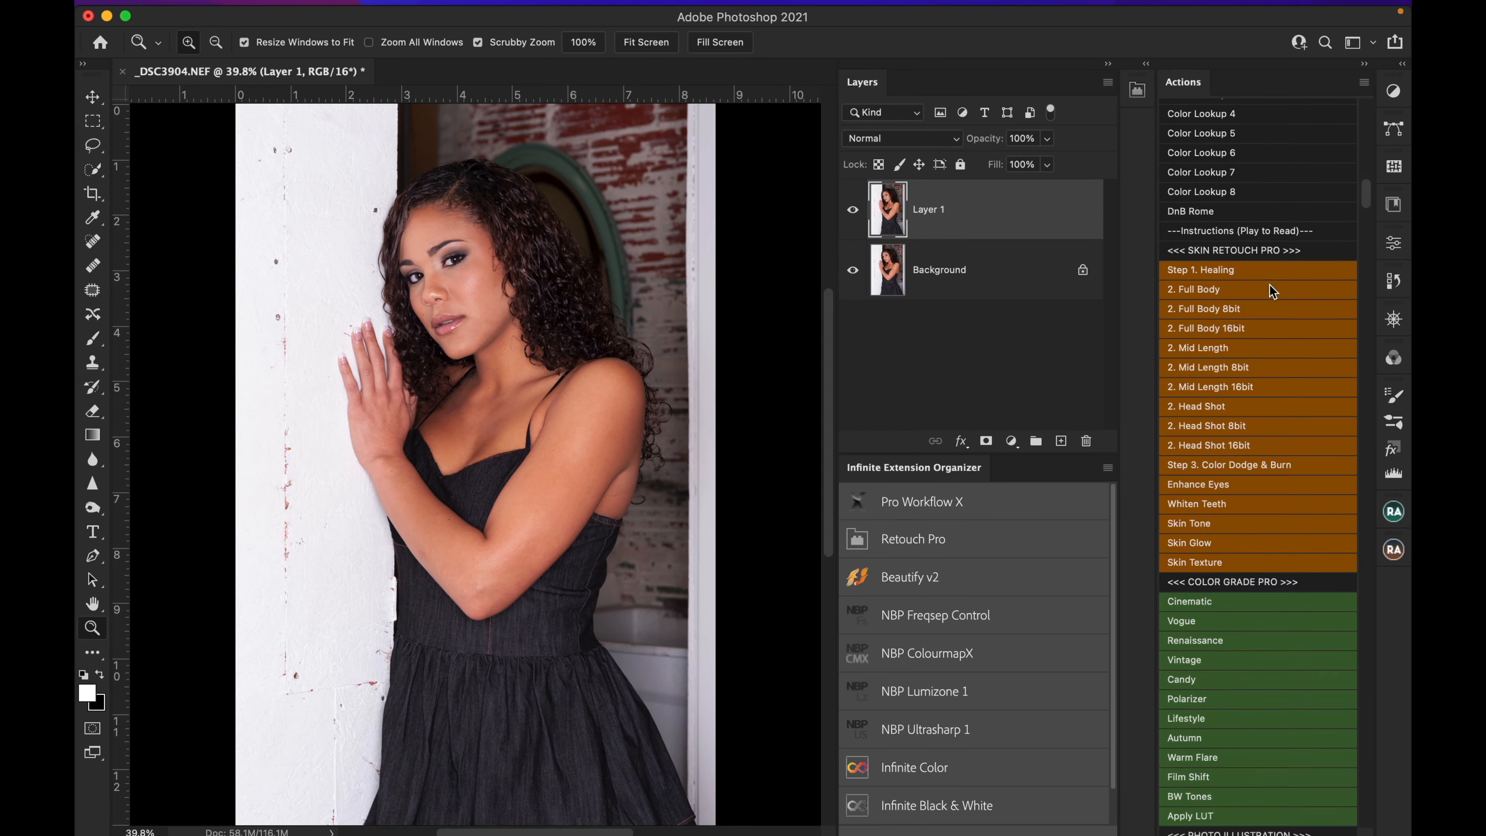
scroll(1269, 285, down, 20)
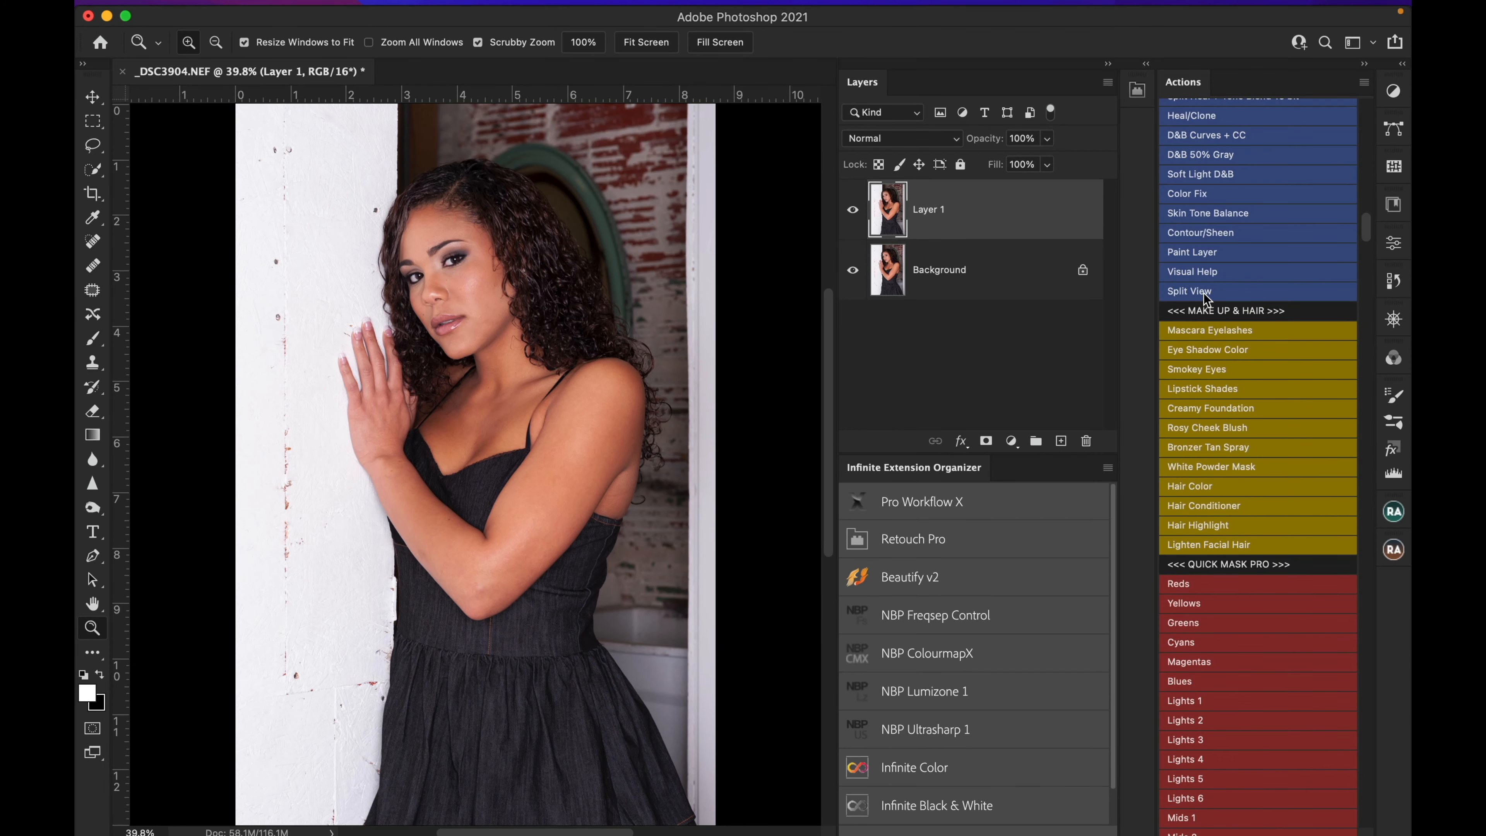
click(1202, 290)
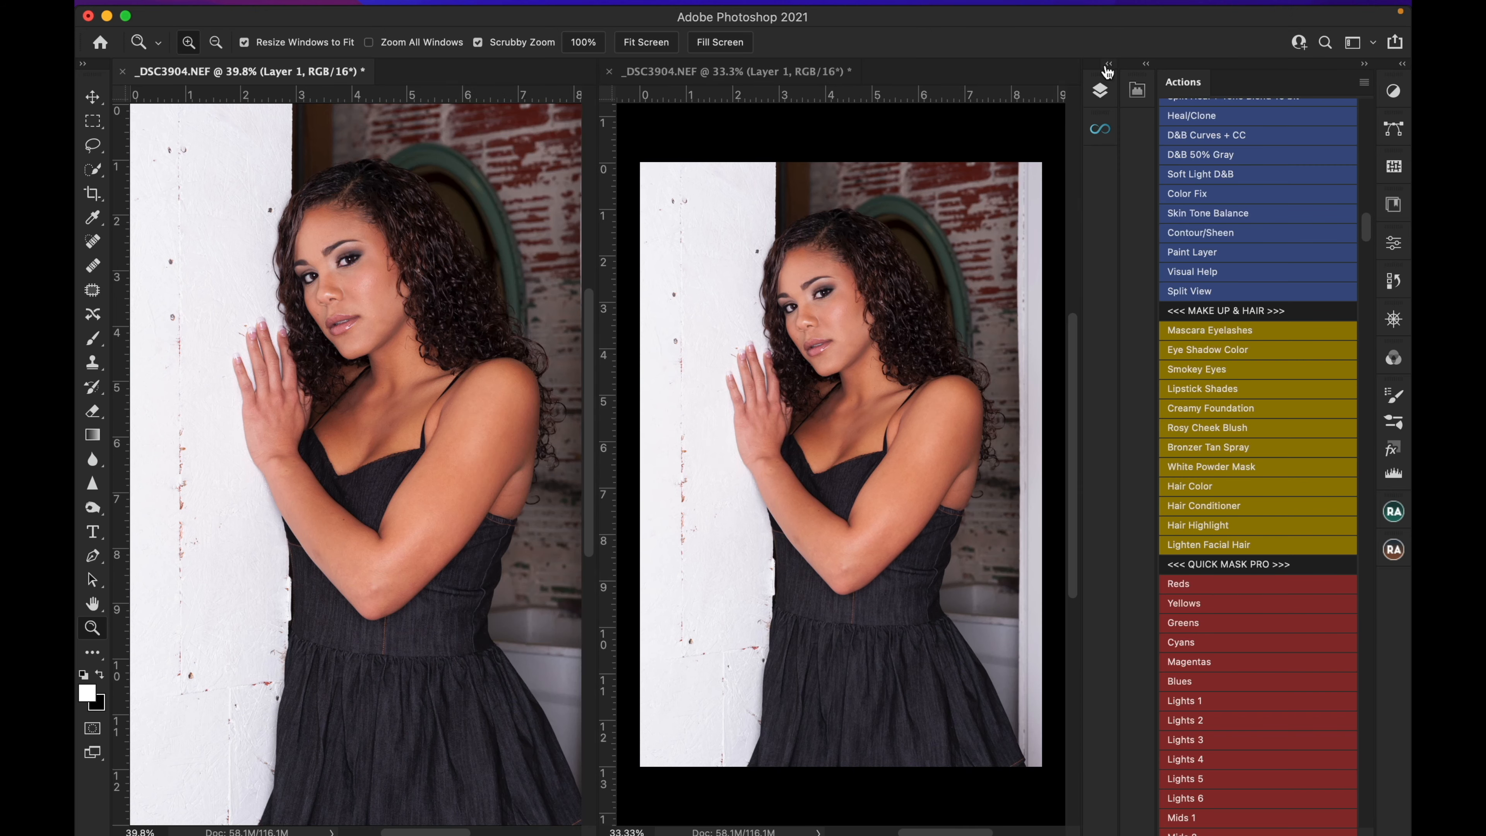
click(1107, 63)
- Enlarge the face to 156% in the second window, widen that window and recentre the full figure in the first
click(831, 290)
click(828, 312)
click(828, 311)
click(828, 311)
click(828, 312)
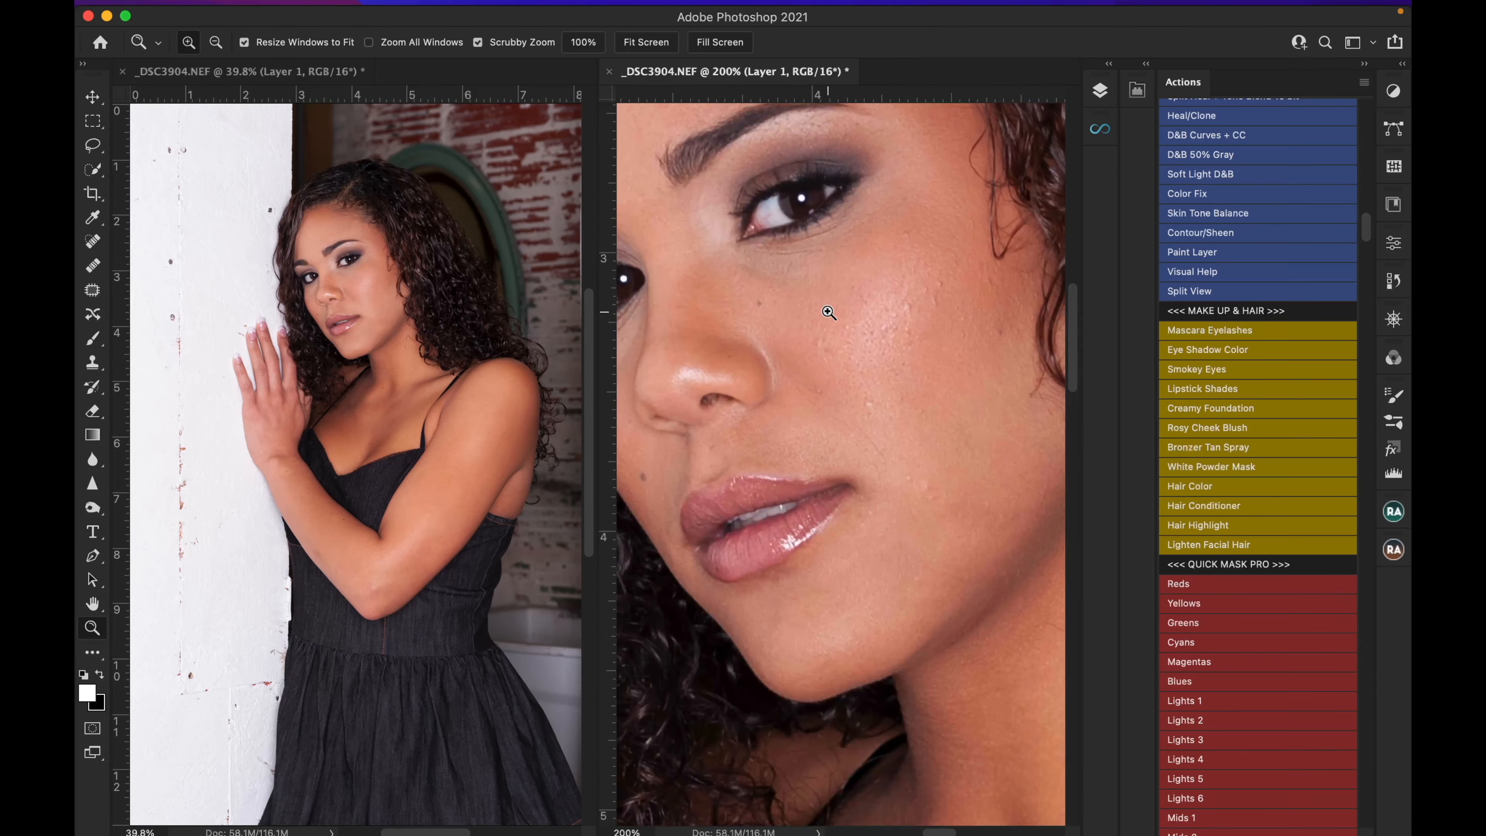
click(827, 311)
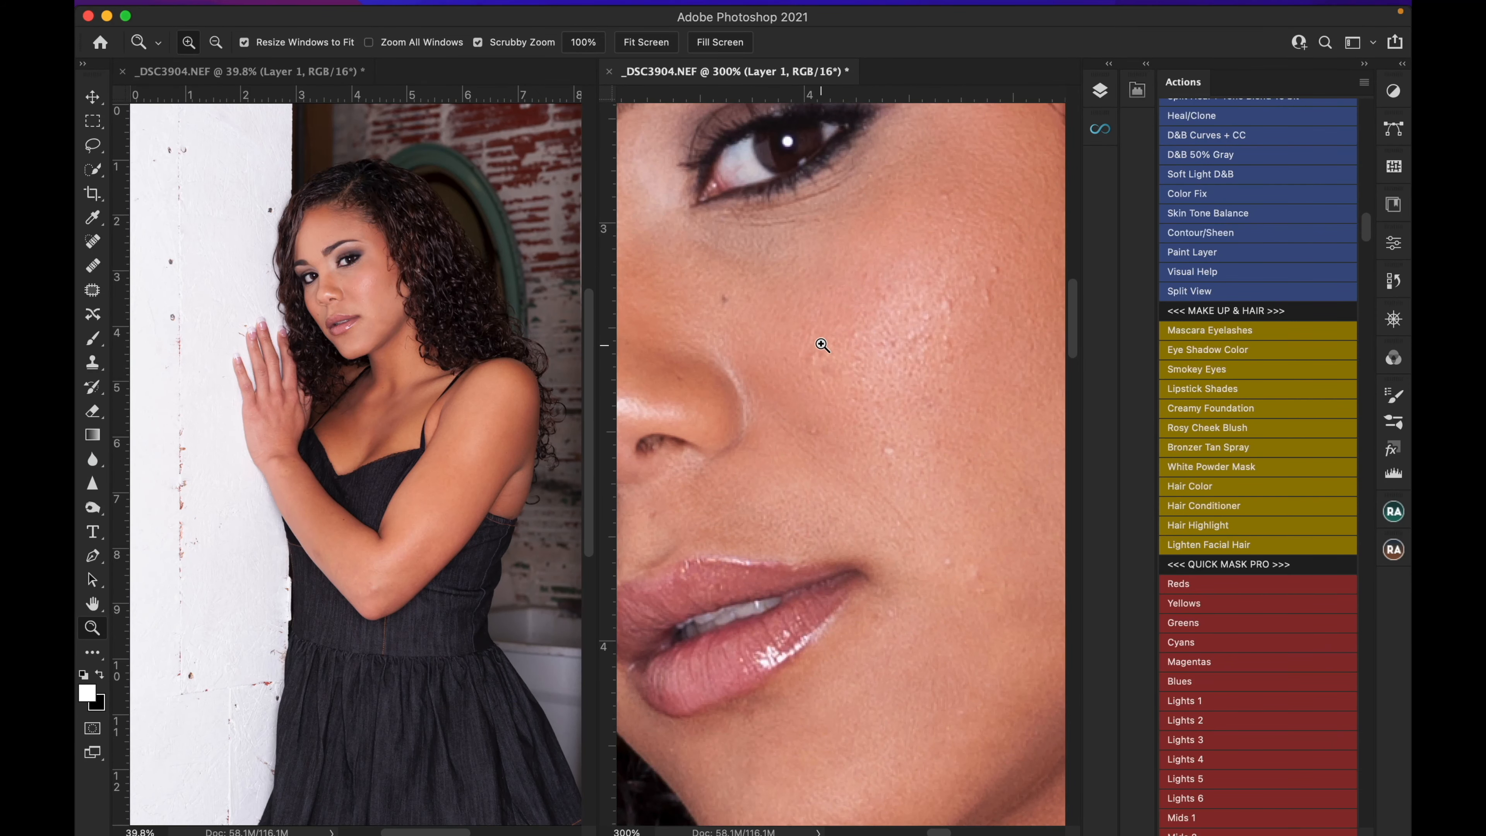
key(super+minus)
key(super+minus)
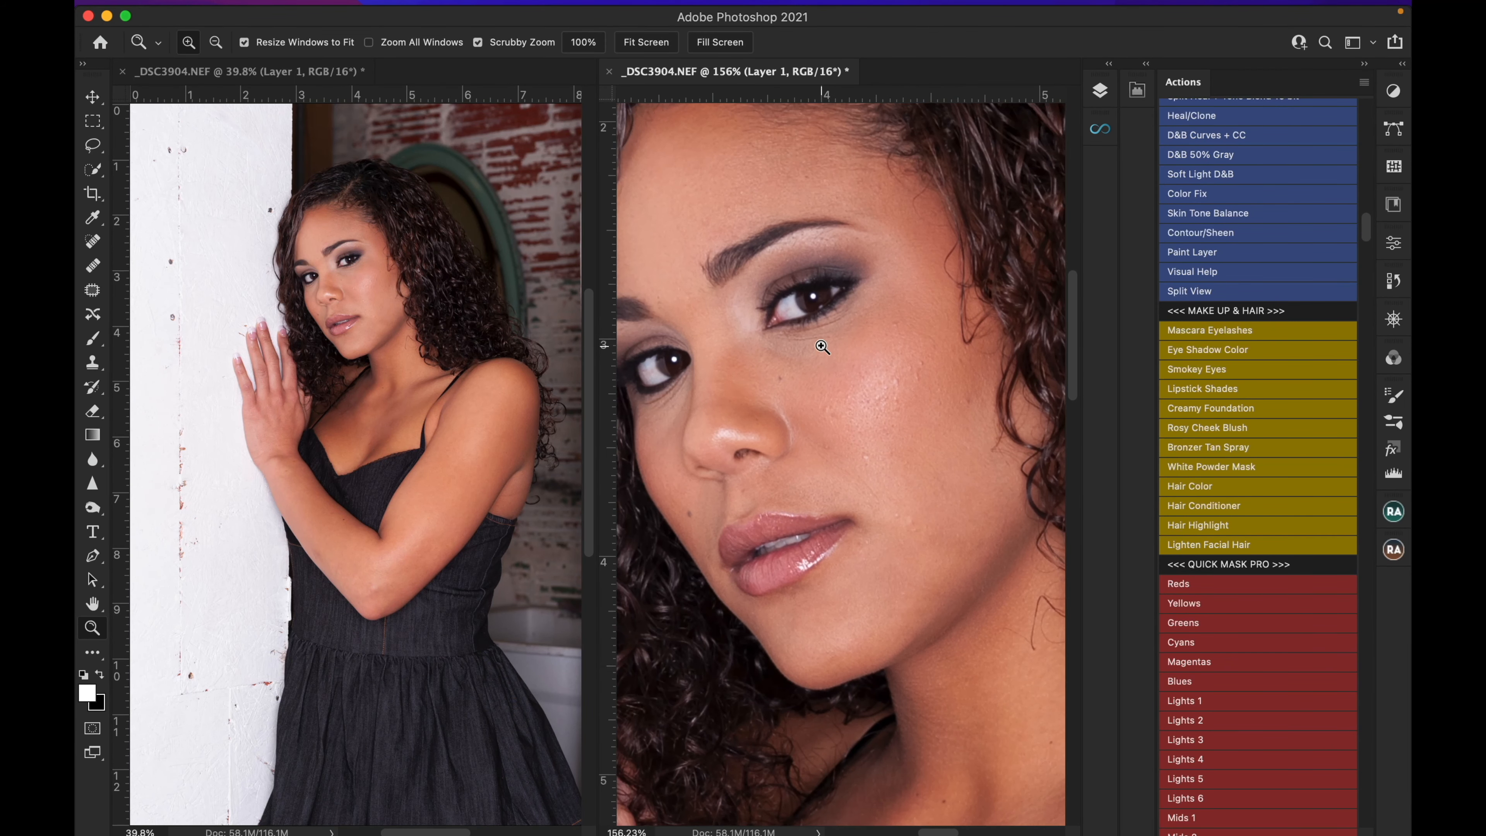
scroll(822, 346, up, 3)
scroll(822, 346, left, 1)
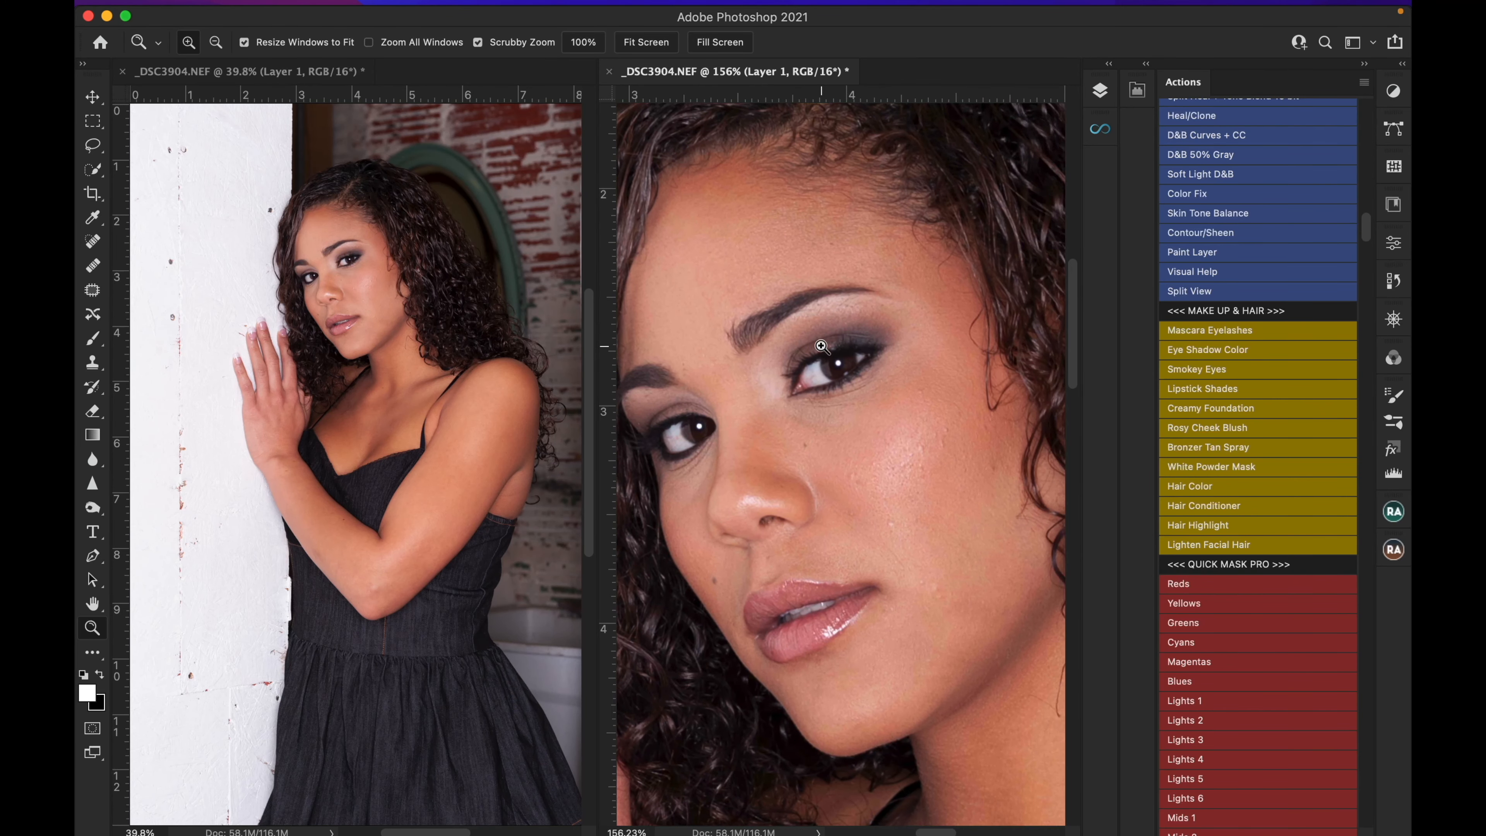
scroll(822, 347, down, 1)
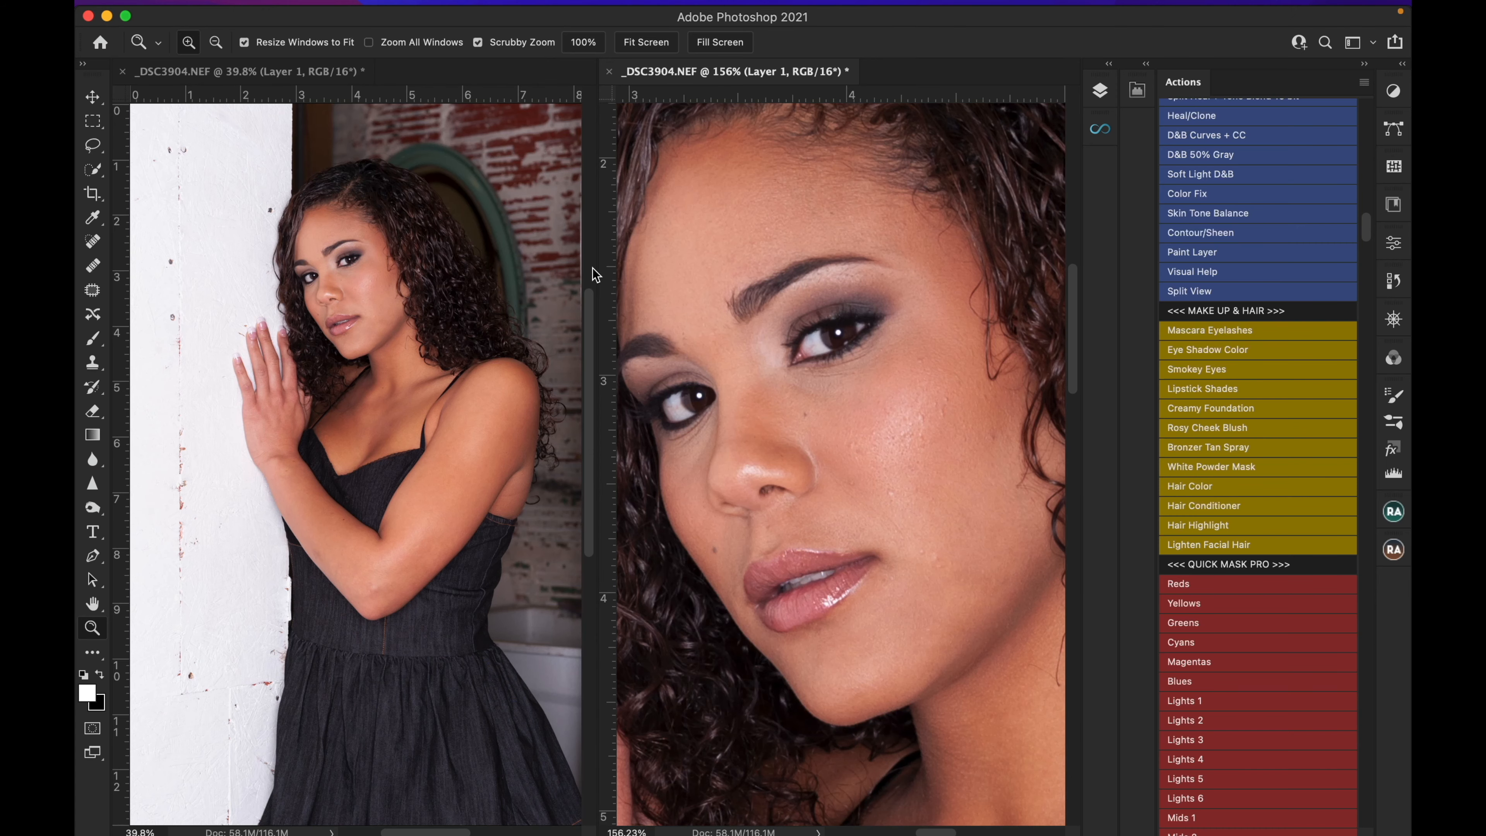
drag(598, 269, 544, 268)
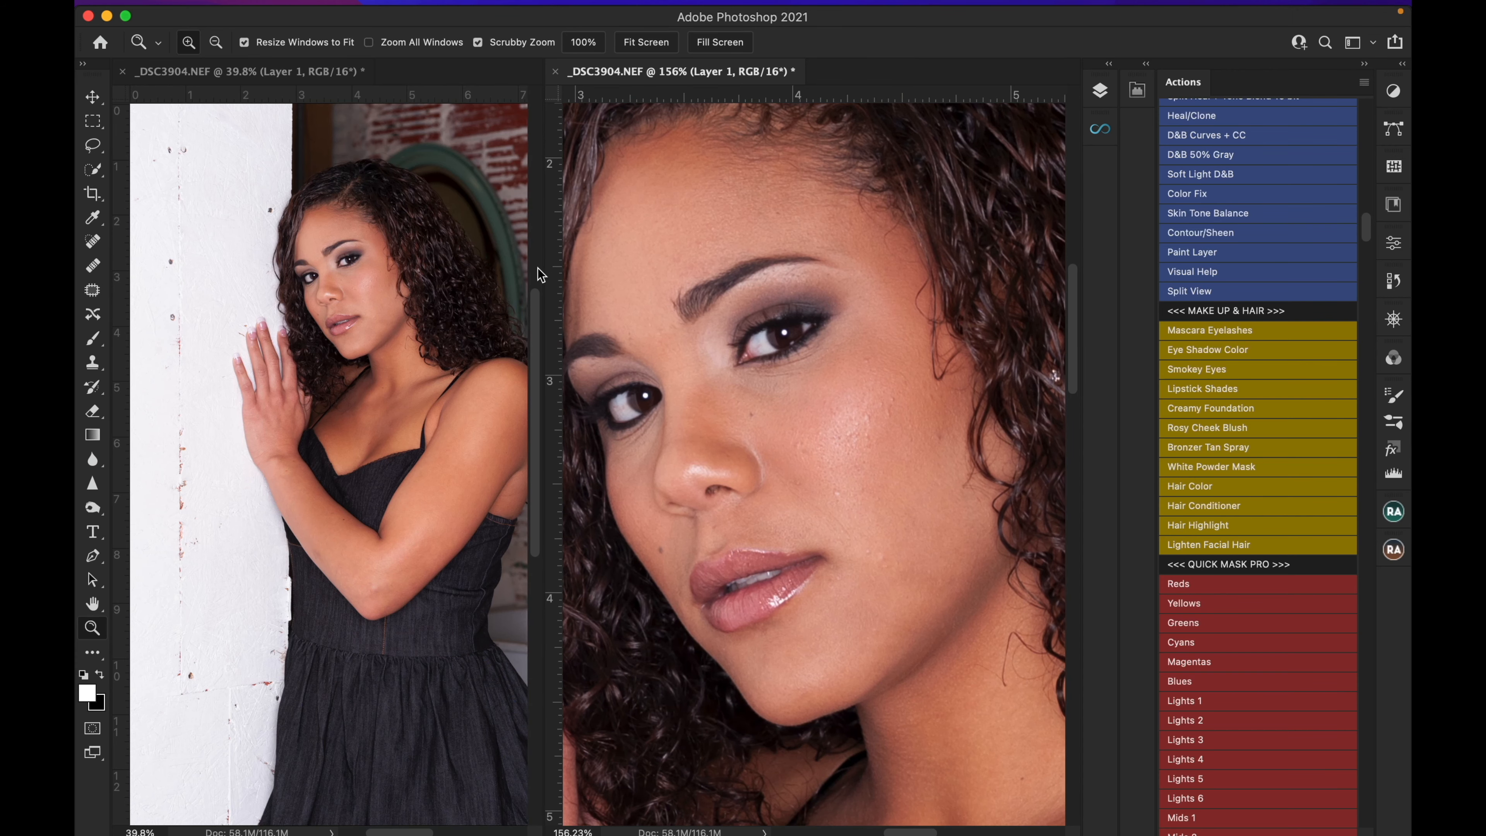
scroll(348, 306, right, 3)
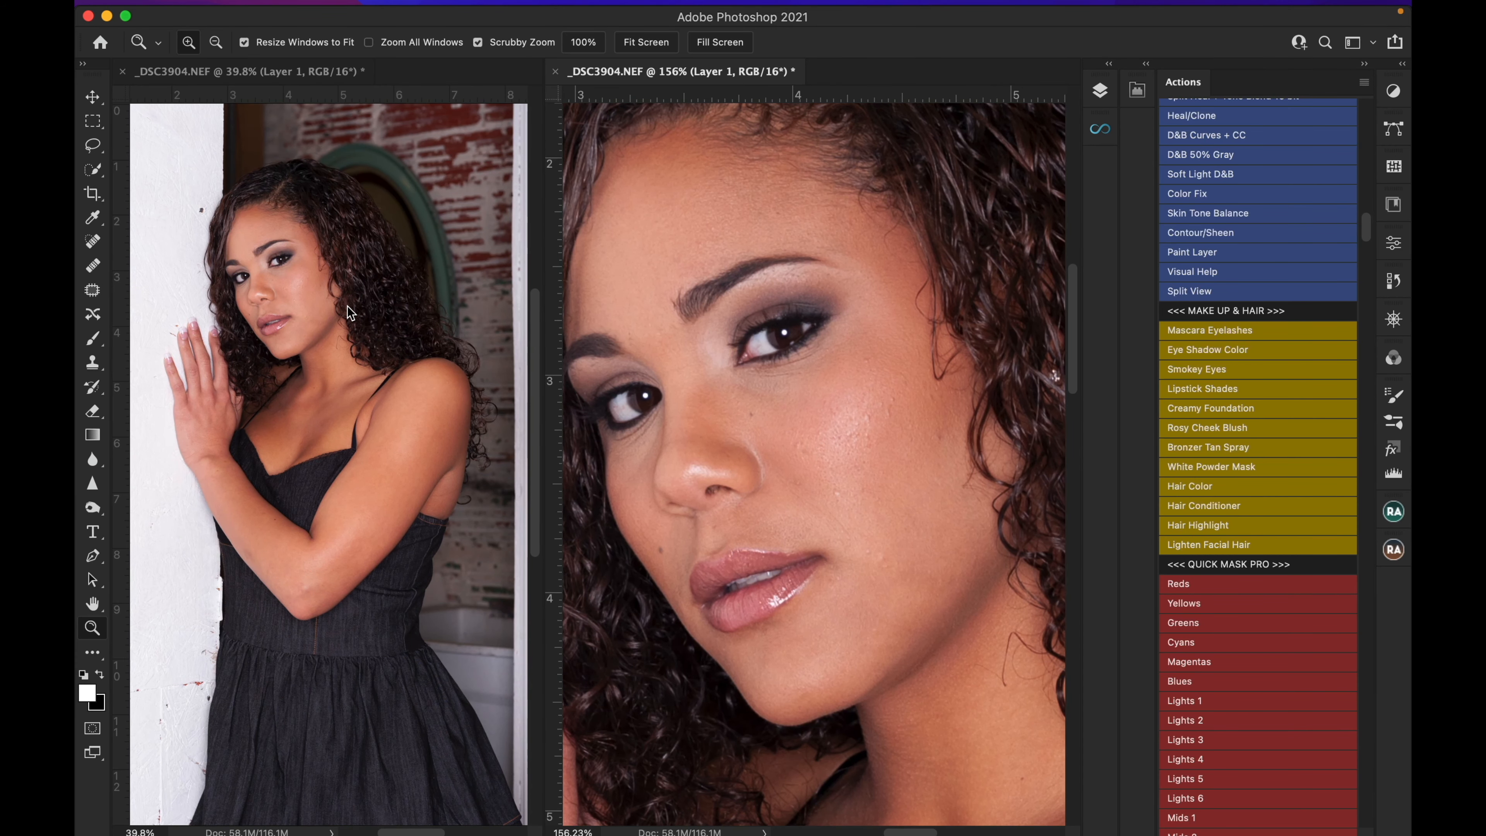
- Activate the Spot Healing Brush and enlarge the forehead and eye area to 300% for retouching
click(94, 242)
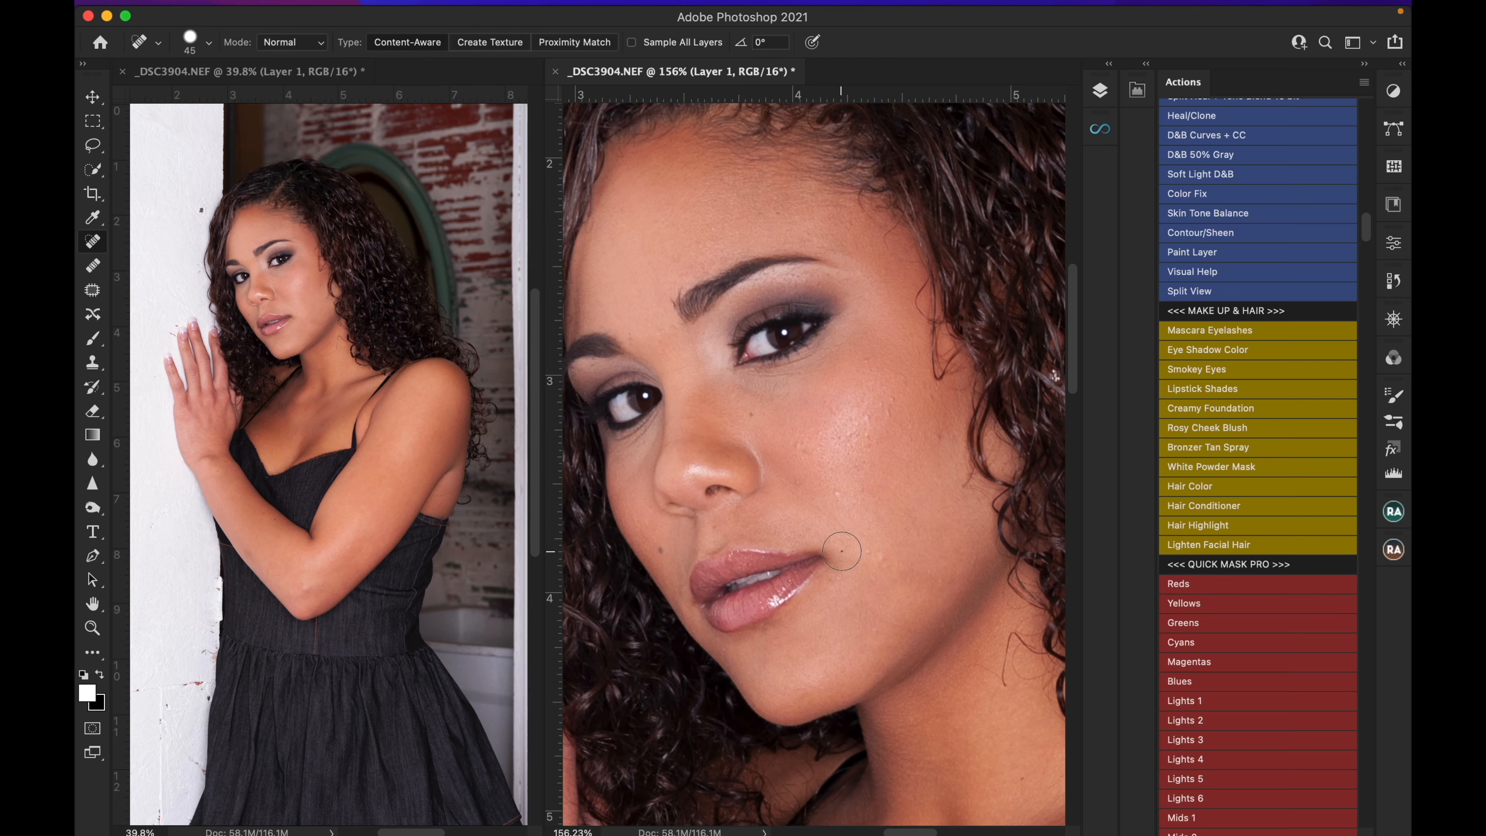
key(super)
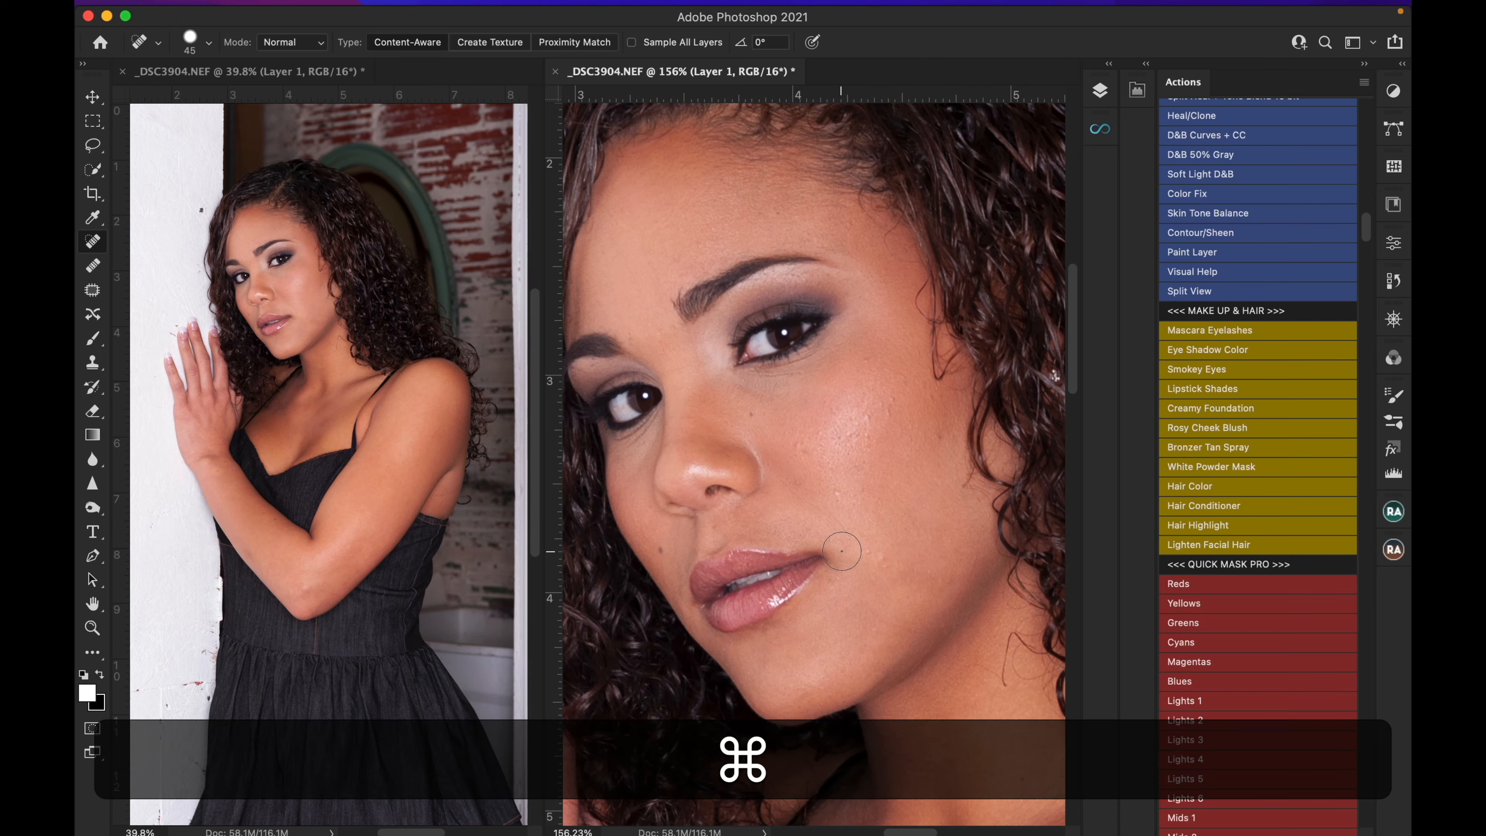
key(super+minus)
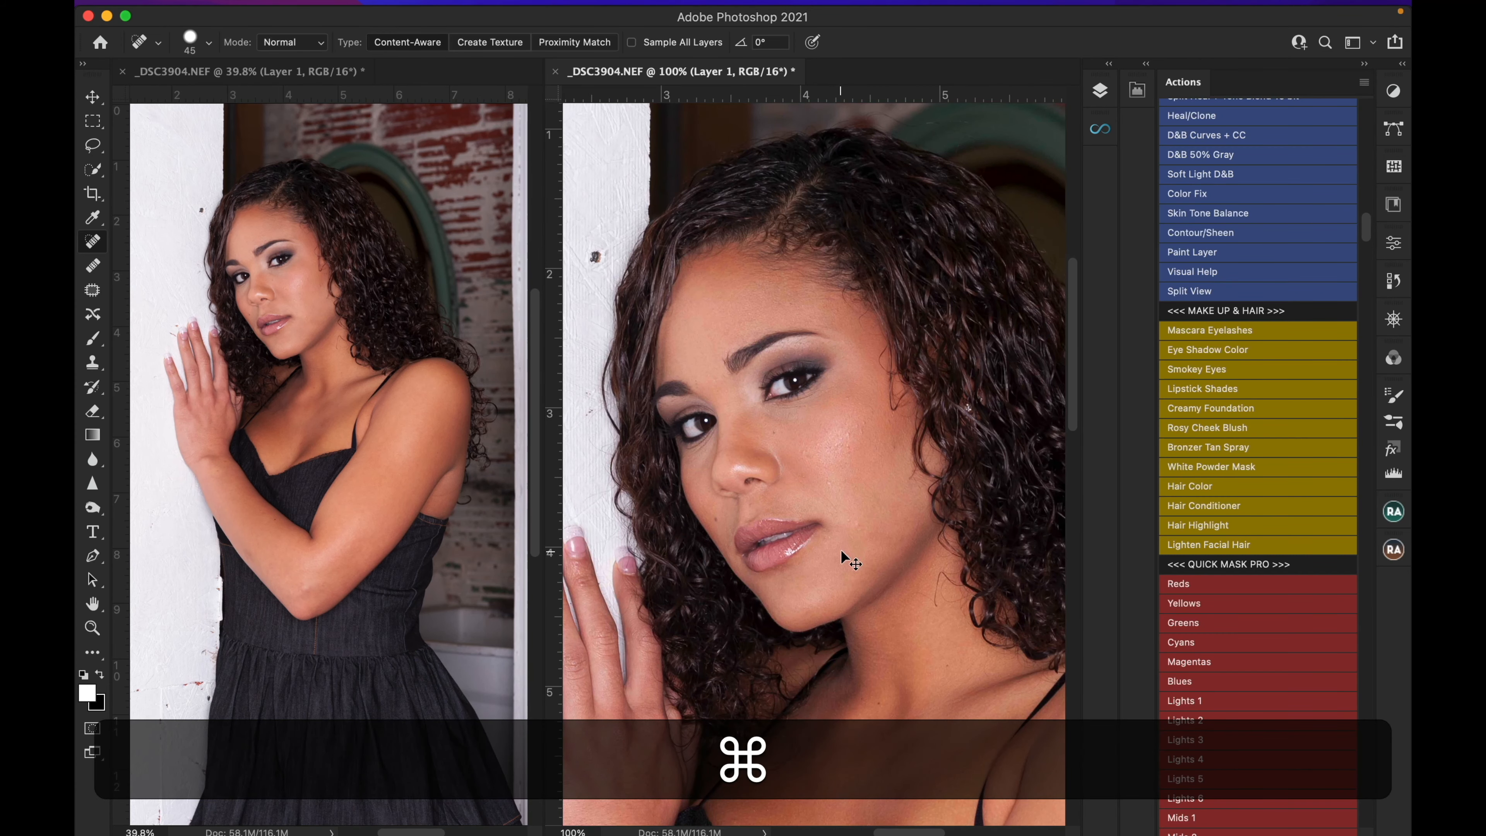
key(super+equal)
key(super+equal)
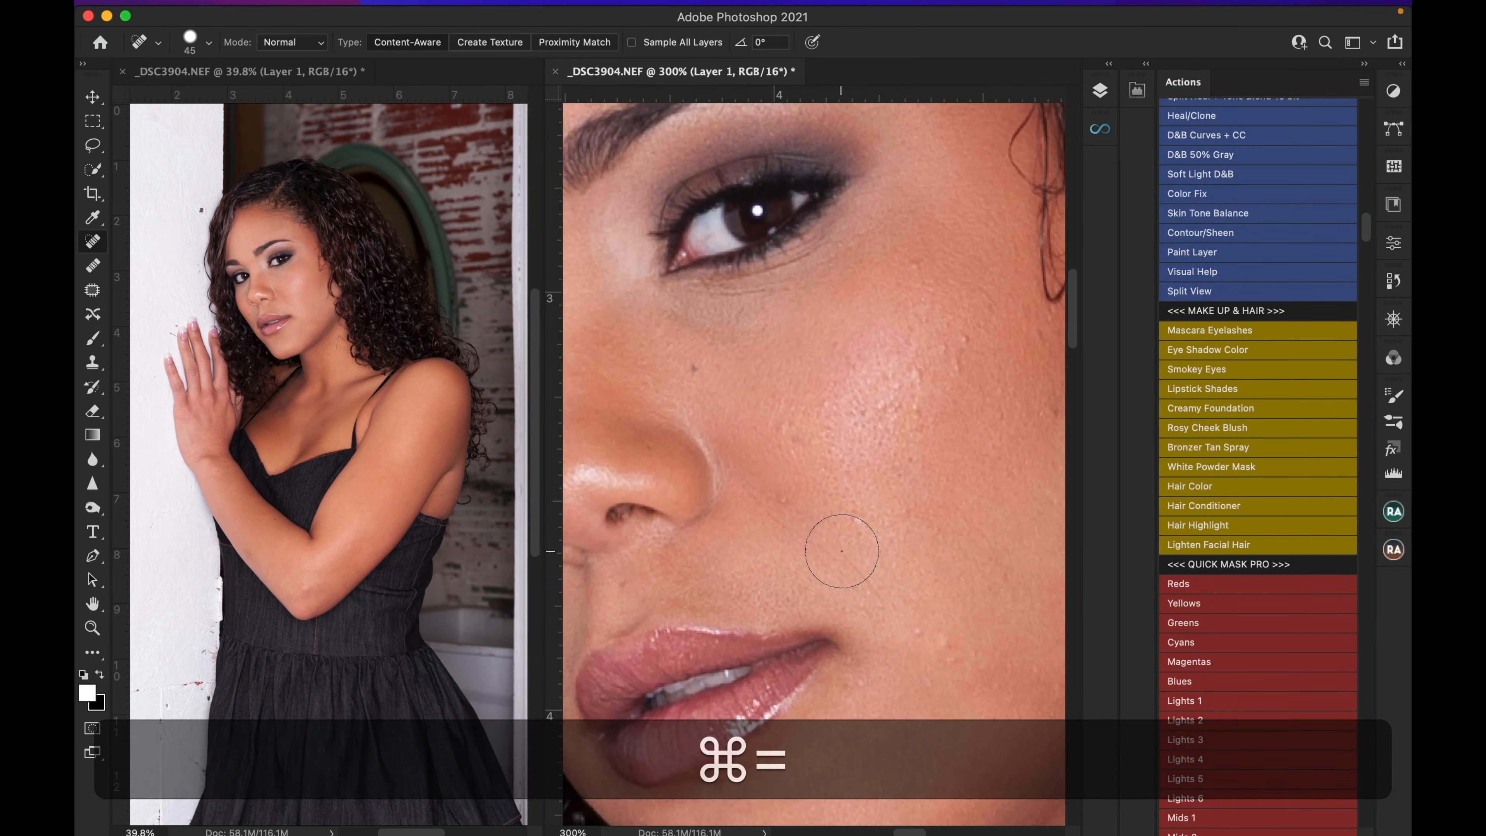
scroll(841, 549, up, 10)
scroll(841, 550, down, 12)
scroll(840, 550, left, 4)
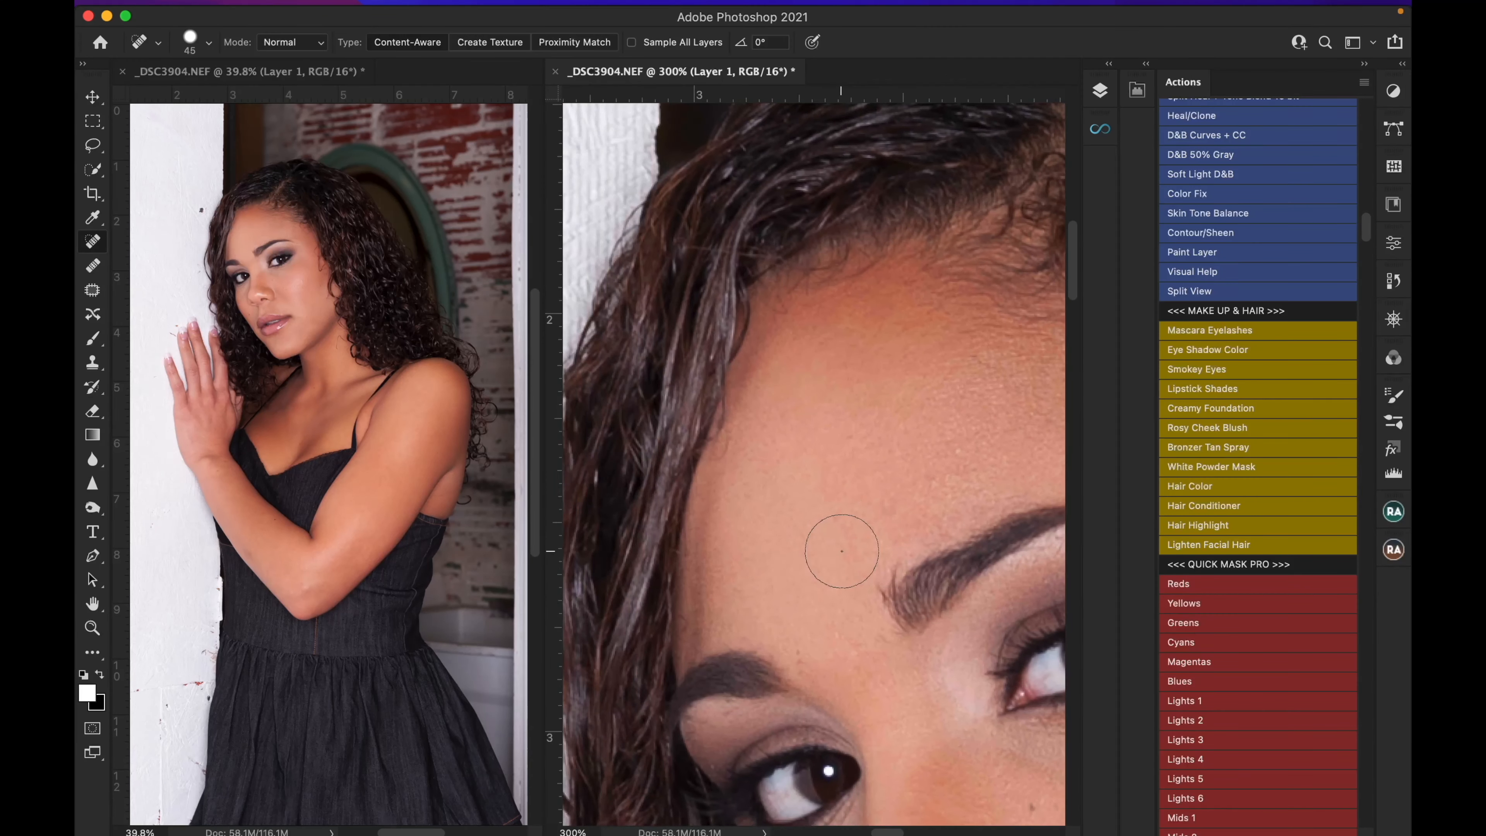
scroll(840, 551, down, 2)
scroll(841, 550, right, 1)
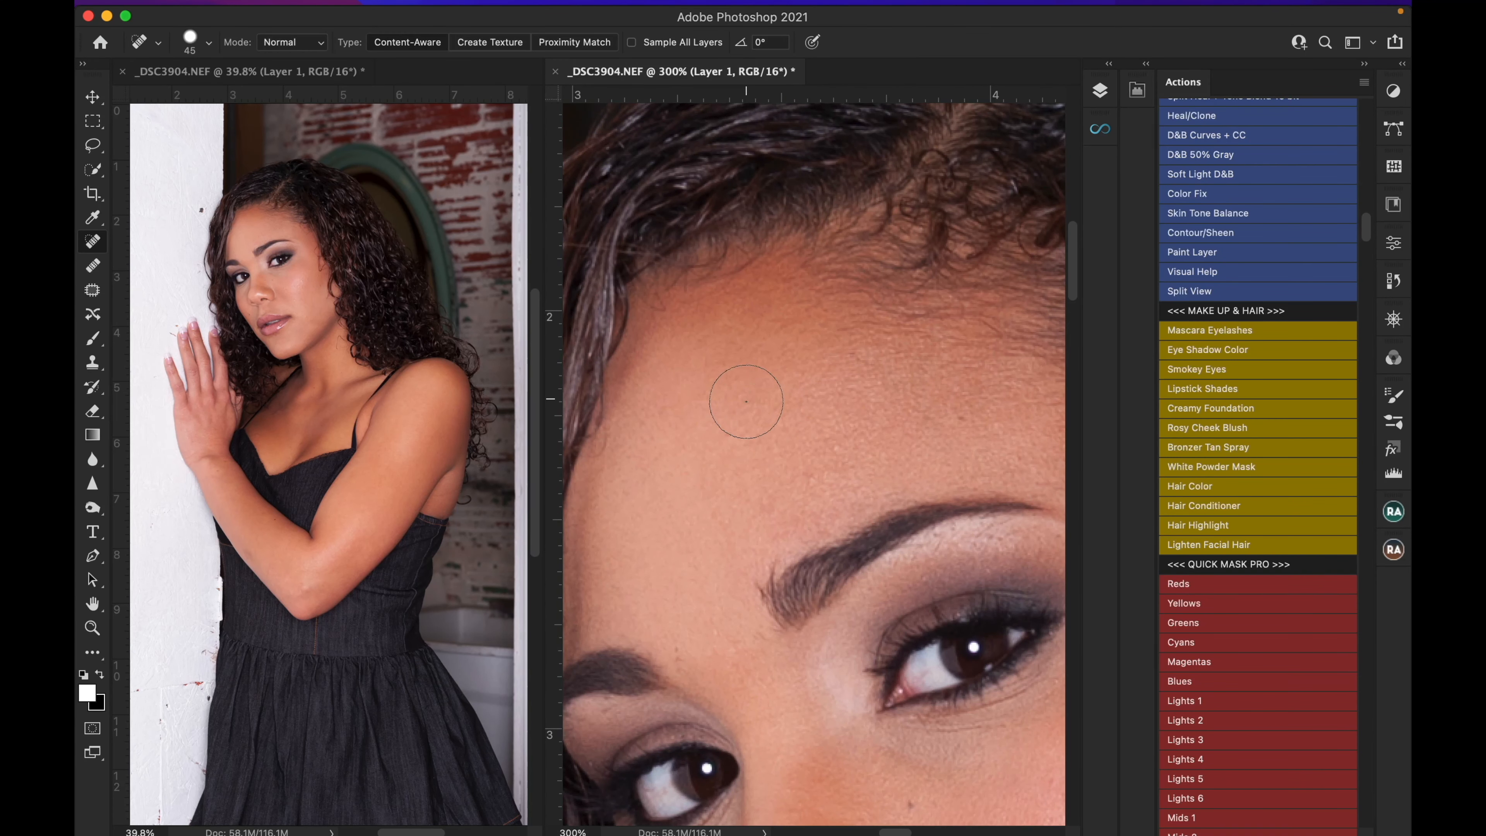
- Reduce the healing brush size to 9 and remove the small dark spots beside the nose and below the eye
key(bracketleft)
key(bracketleft)
key(bracketleft)
key(bracketleft)
key(bracketleft)
scroll(885, 420, down, 10)
scroll(885, 421, right, 1)
scroll(885, 420, up, 1)
drag(863, 468, 874, 508)
scroll(899, 469, right, 2)
scroll(898, 469, right, 2)
scroll(899, 469, down, 1)
click(896, 513)
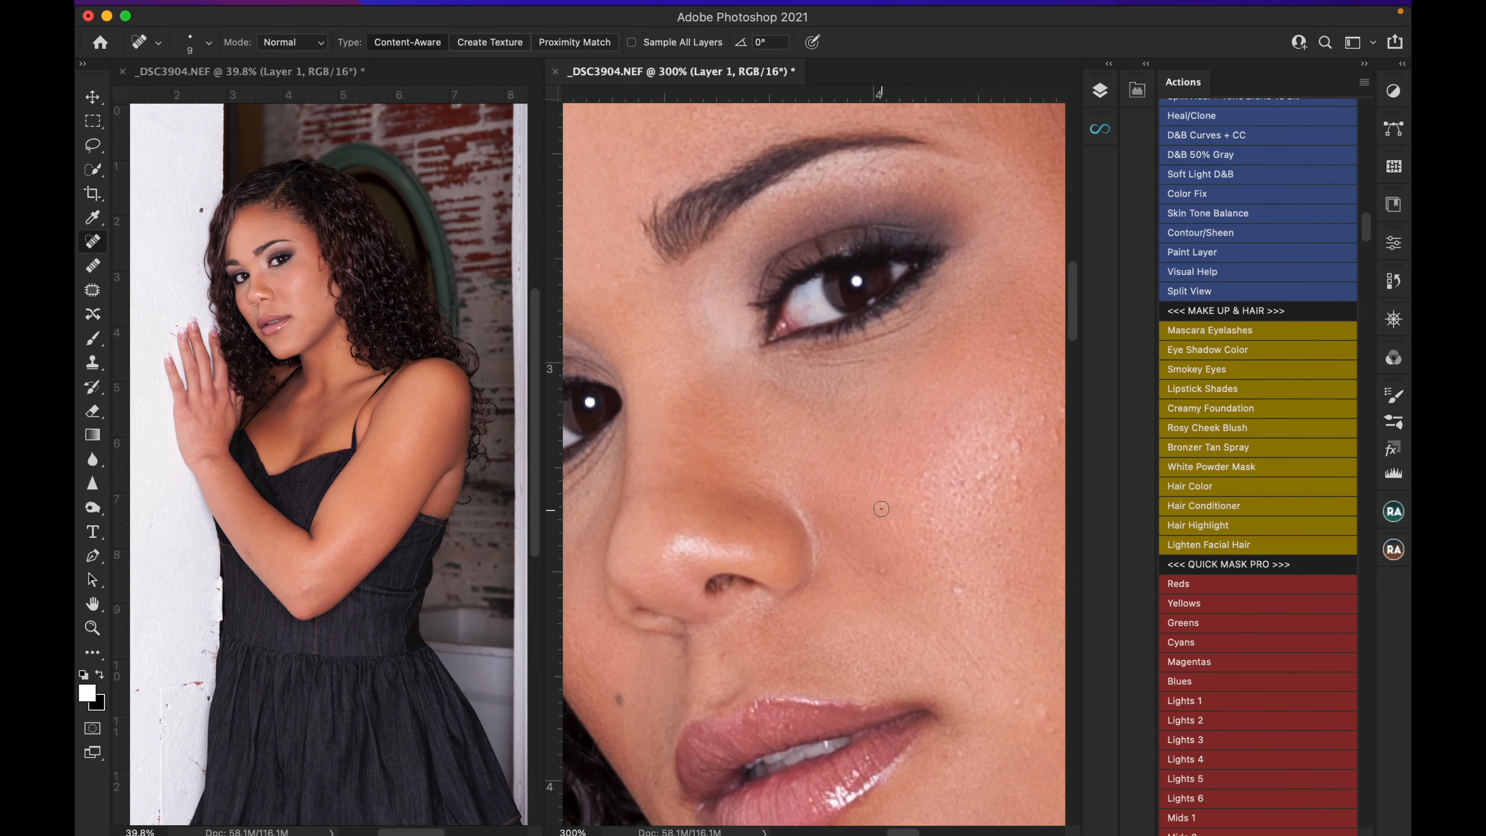
- Heal the bumps and blemishes across the shiny cheek, from below the eye down to beside the mouth
scroll(881, 509, down, 3)
scroll(881, 508, right, 2)
click(893, 504)
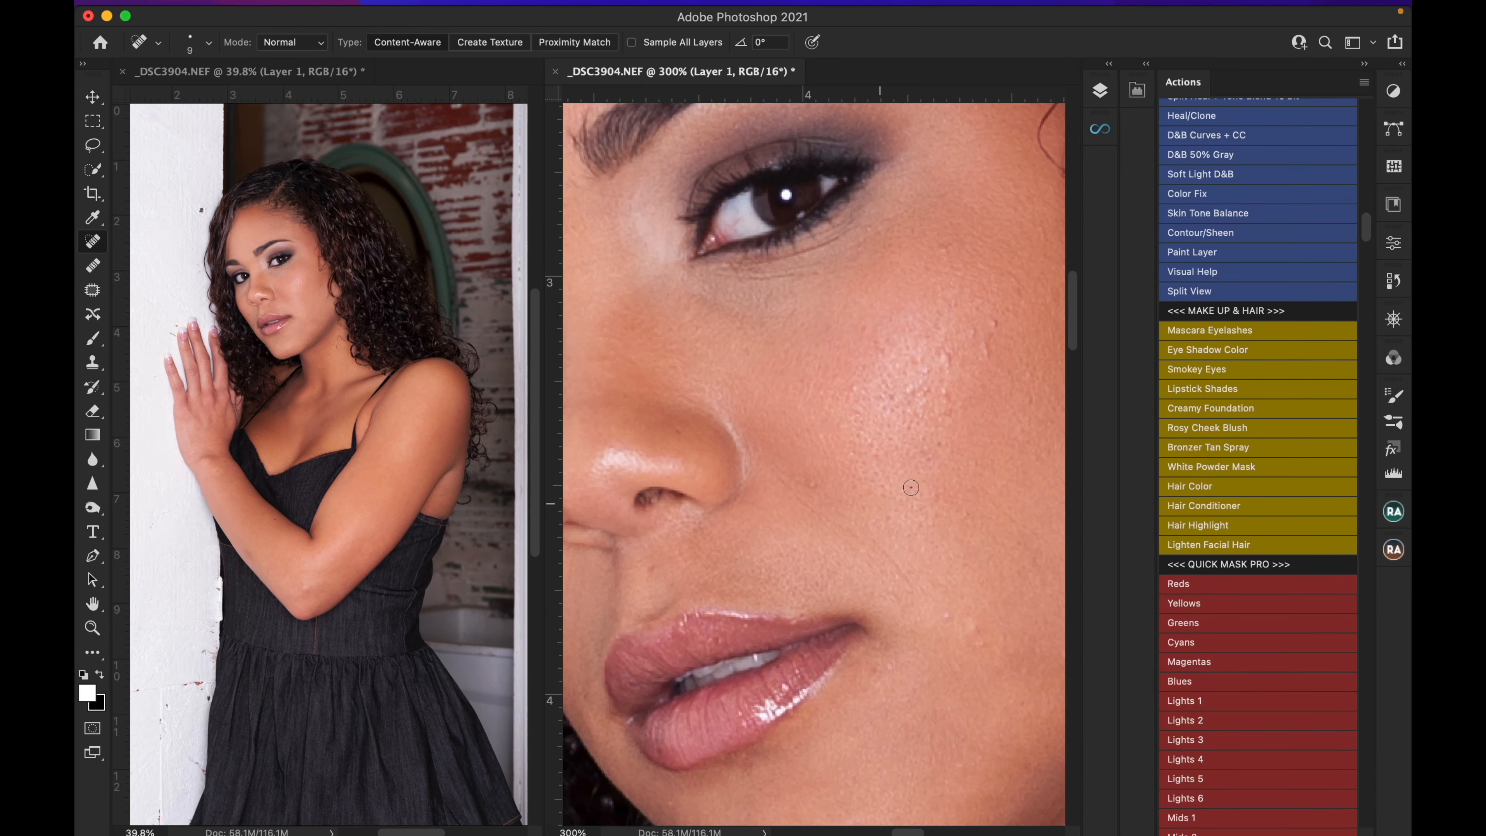
scroll(903, 479, up, 2)
scroll(903, 479, right, 1)
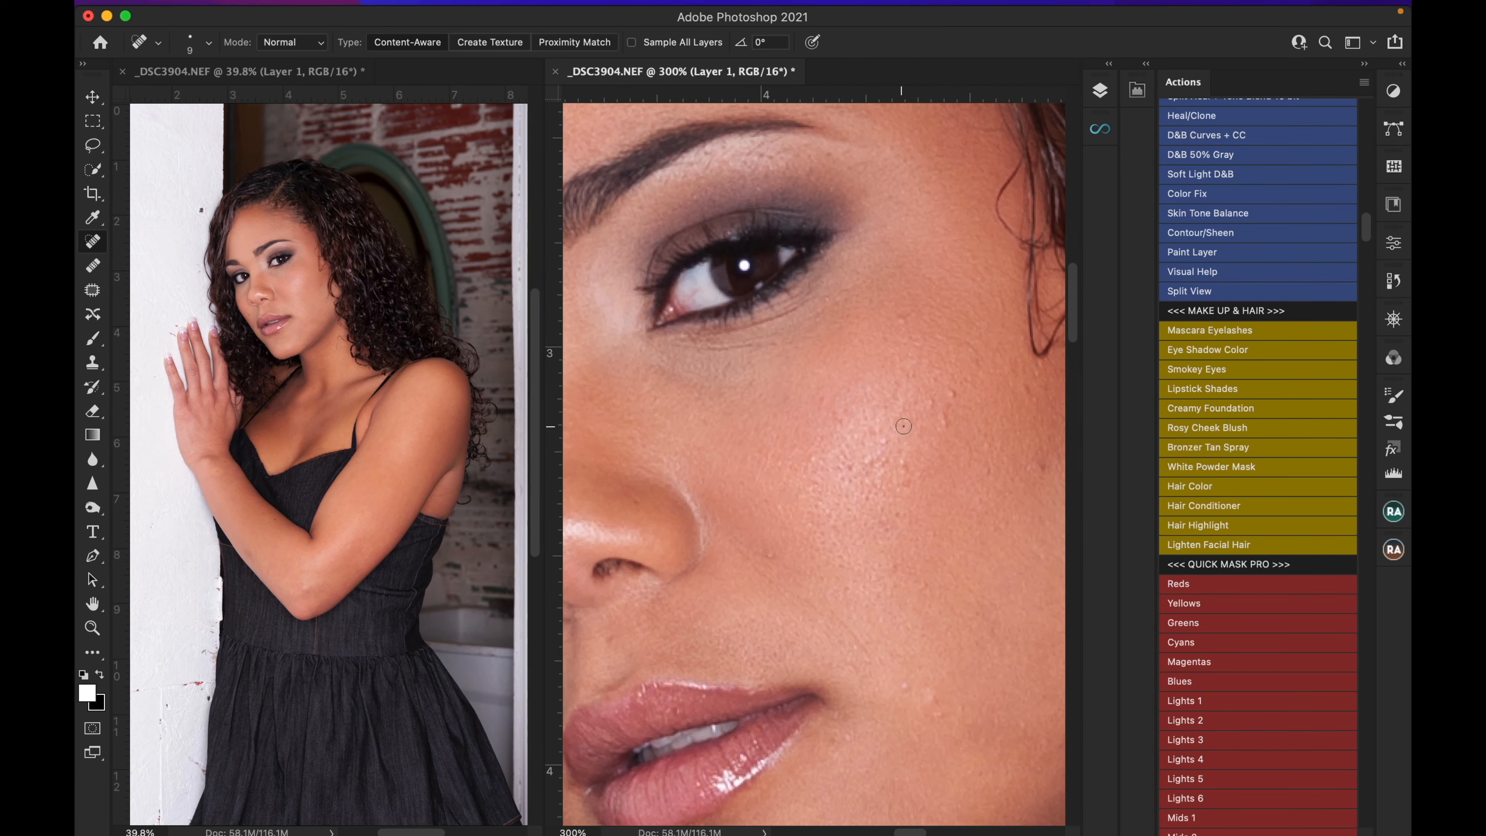
mouse_move(946, 423)
mouse_down()
mouse_move(947, 407)
mouse_move(930, 419)
mouse_up()
click(903, 321)
mouse_move(881, 440)
mouse_down()
mouse_move(904, 475)
mouse_move(867, 469)
mouse_up()
scroll(866, 471, down, 5)
scroll(866, 471, right, 3)
mouse_move(853, 544)
mouse_down()
mouse_move(853, 559)
mouse_move(825, 547)
mouse_up()
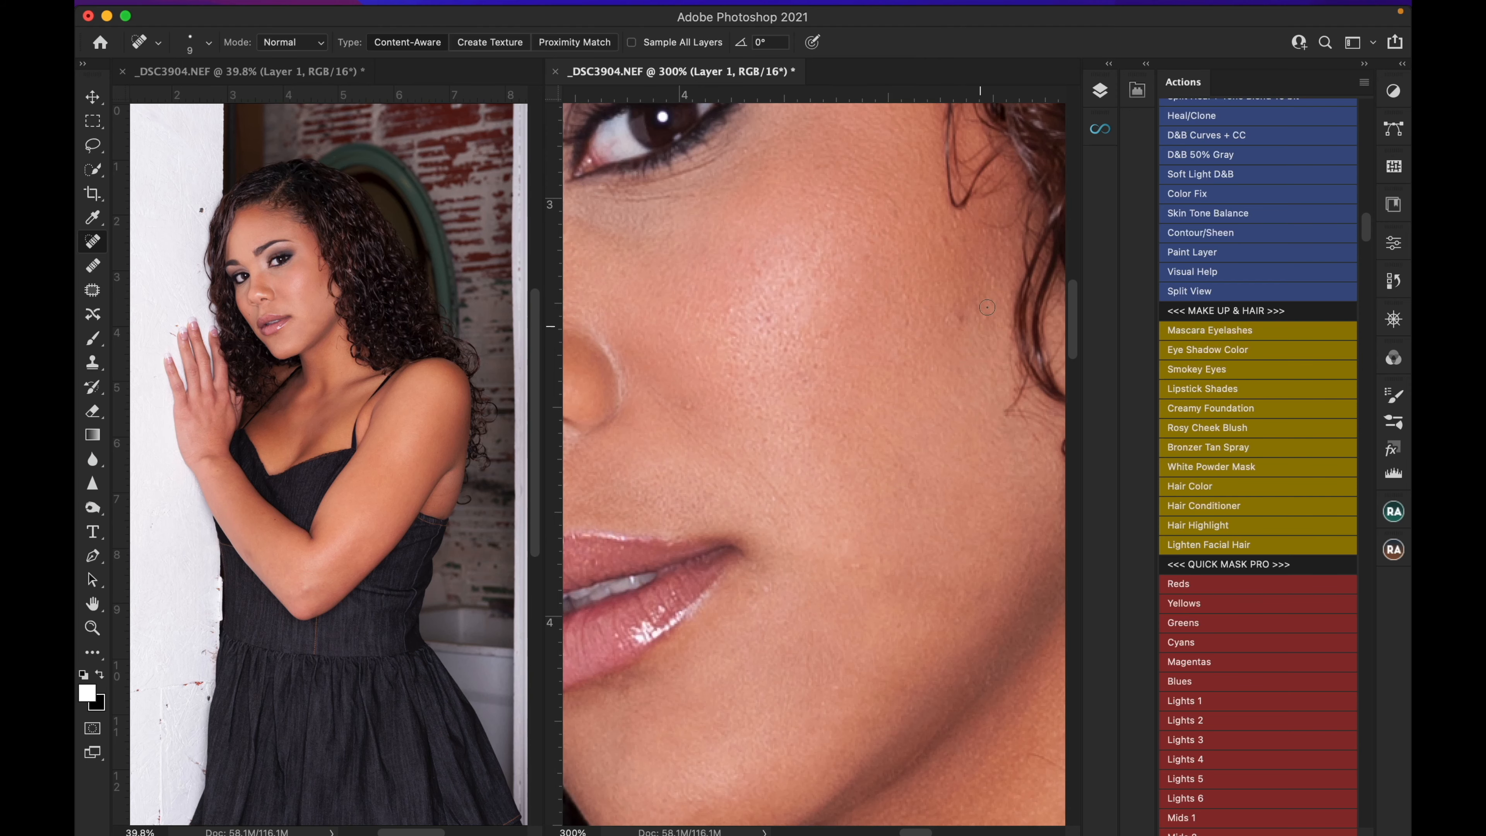
- Heal the mole on the cheek near the upper lip and check the lips, chin and opposite cheek
scroll(936, 340, left, 10)
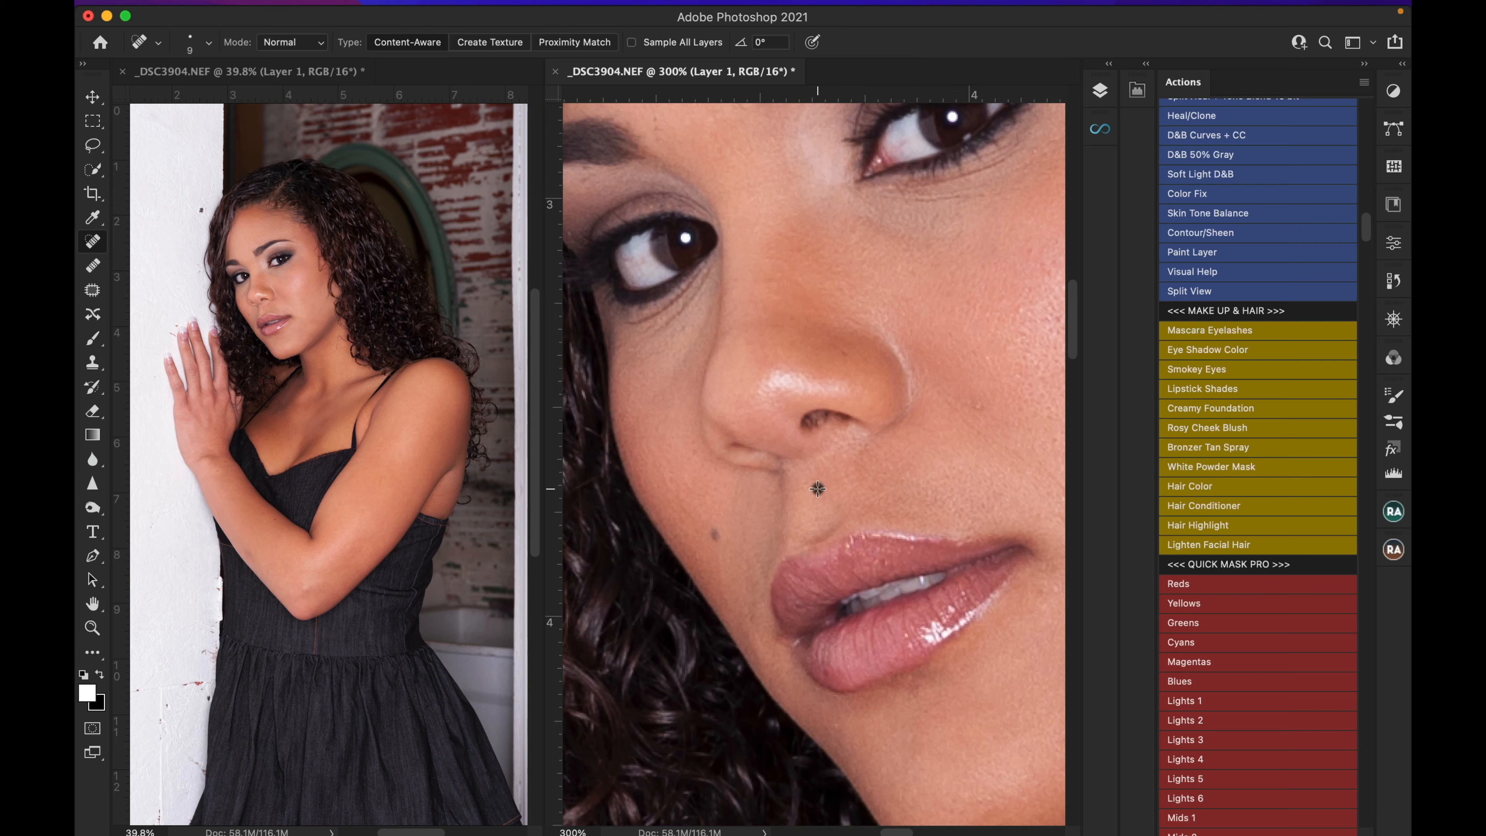
click(715, 538)
scroll(692, 508, up, 3)
scroll(692, 508, down, 5)
scroll(692, 508, right, 5)
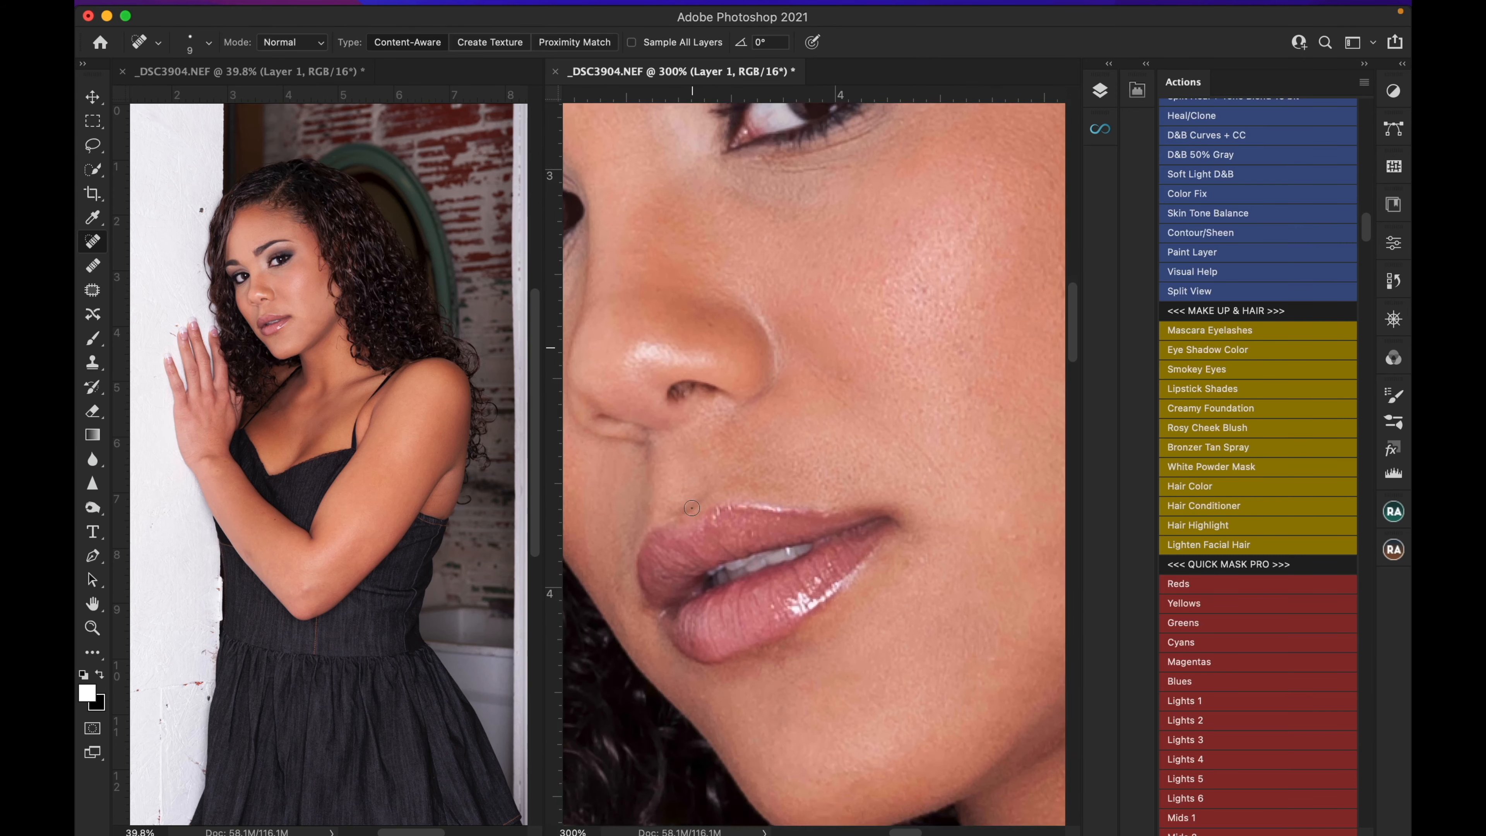
scroll(744, 477, down, 5)
scroll(778, 445, right, 4)
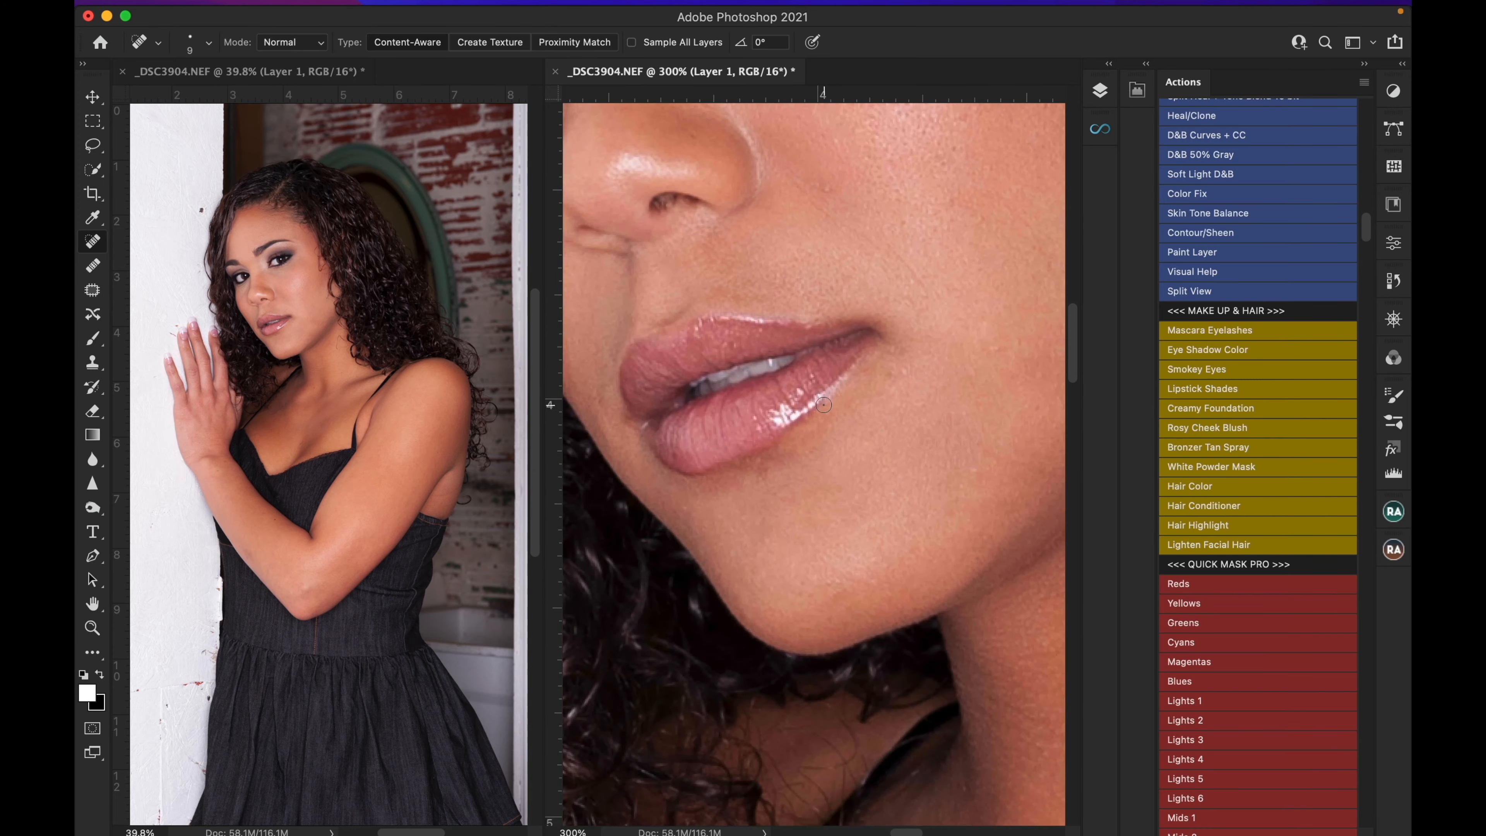
scroll(823, 404, up, 4)
scroll(823, 404, up, 3)
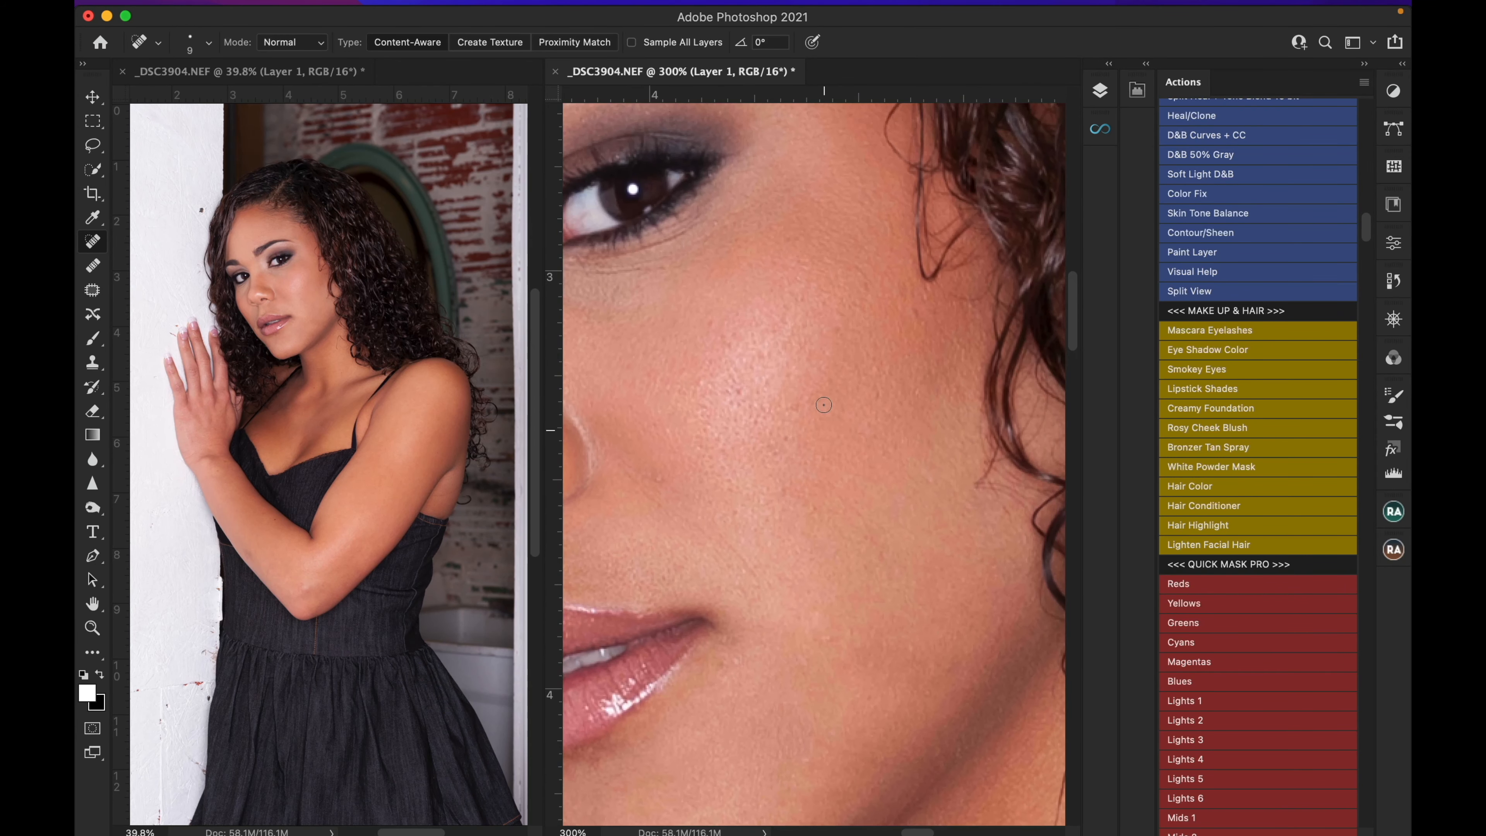
- Remove the stray curled hairs lying on the neck below the jawline with short healing strokes
scroll(823, 405, down, 5)
scroll(823, 404, right, 10)
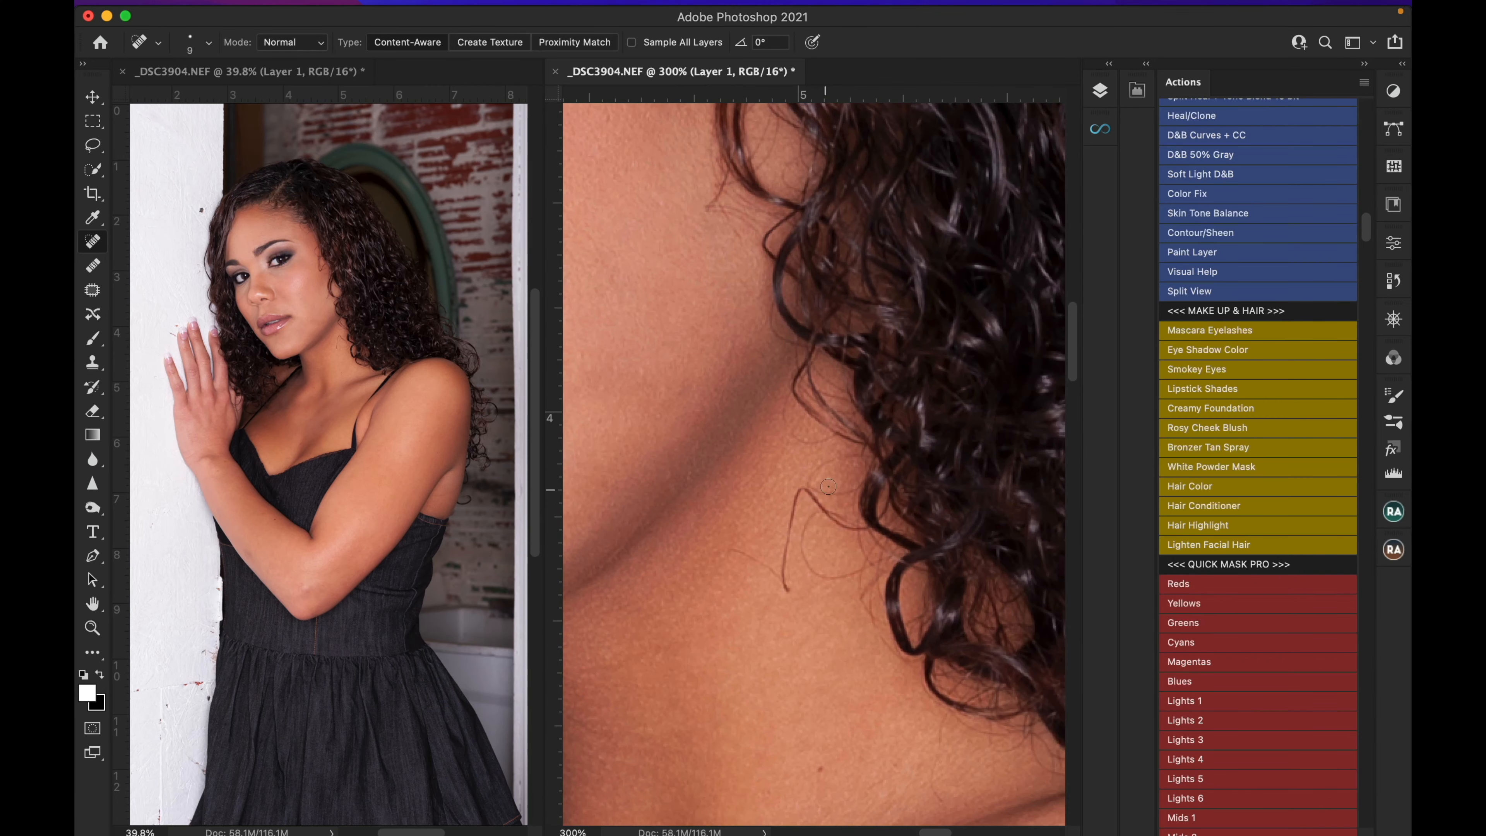
mouse_move(838, 521)
mouse_down()
mouse_move(799, 489)
mouse_move(786, 594)
mouse_move(715, 544)
mouse_up()
mouse_move(850, 572)
mouse_down()
mouse_move(805, 564)
mouse_move(803, 507)
mouse_move(827, 504)
mouse_move(806, 489)
mouse_move(852, 450)
mouse_up()
mouse_move(826, 436)
mouse_down()
mouse_move(783, 433)
mouse_move(791, 388)
mouse_up()
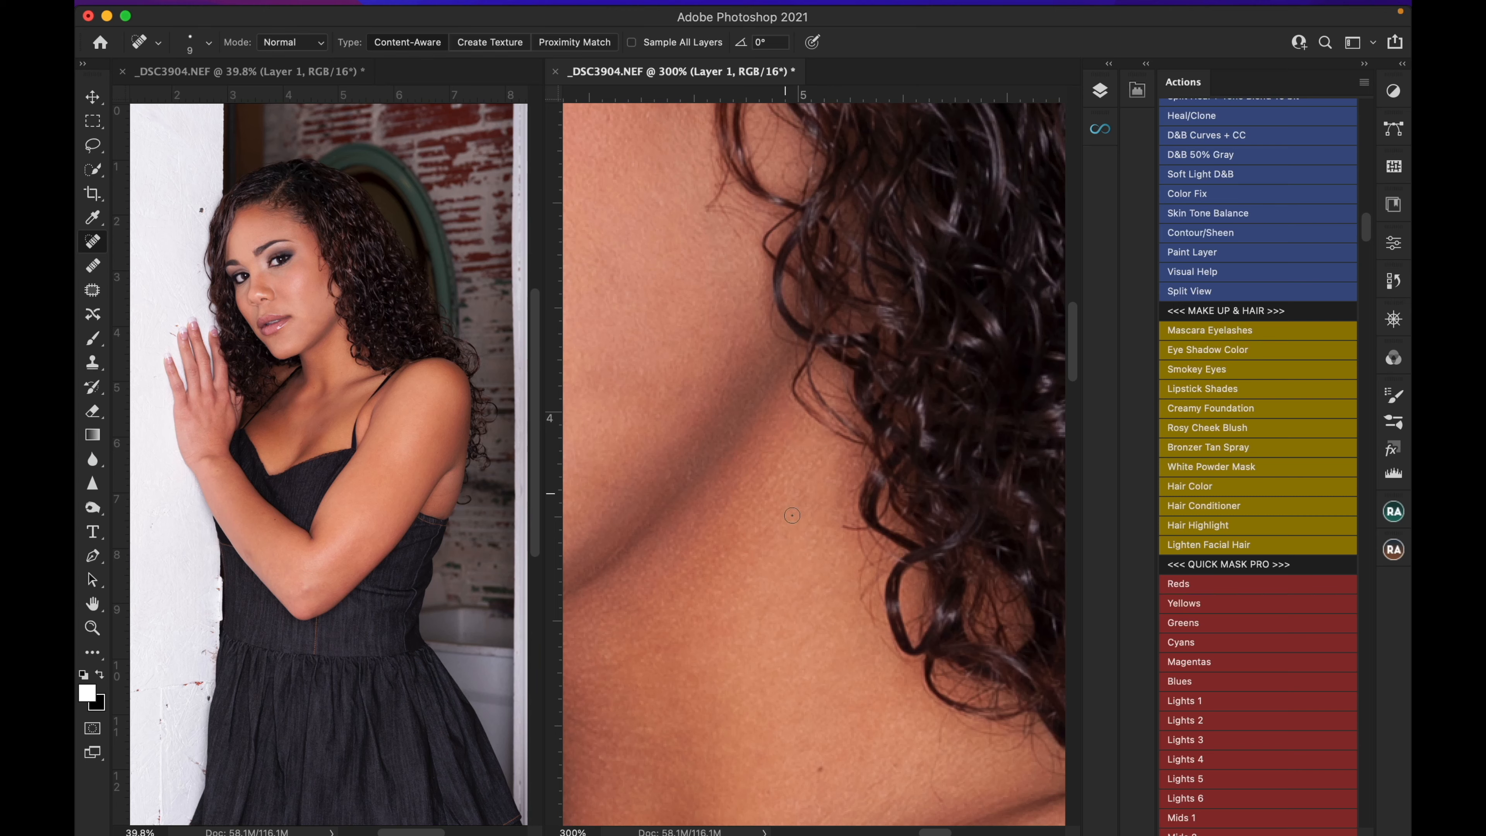
drag(867, 567, 858, 538)
drag(860, 529, 826, 528)
mouse_move(874, 565)
mouse_down()
mouse_move(871, 596)
mouse_move(879, 554)
mouse_move(865, 607)
mouse_move(898, 660)
mouse_move(869, 596)
mouse_up()
drag(846, 529, 831, 491)
- Heal the small dark moles at the base of the neck and around the collarbone
scroll(848, 586, down, 5)
drag(842, 613, 826, 613)
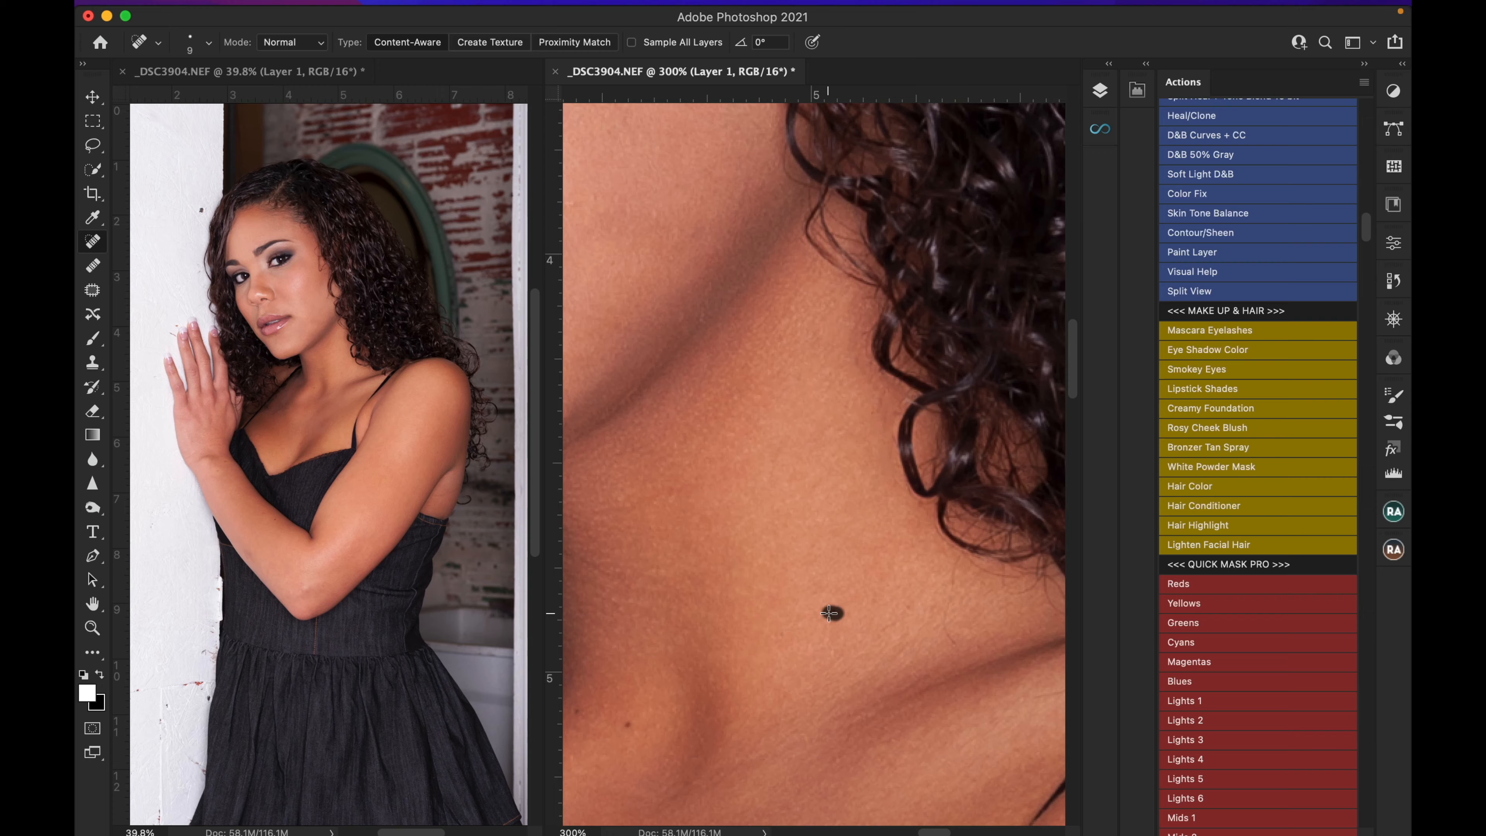
scroll(761, 626, down, 3)
scroll(760, 626, left, 3)
click(750, 631)
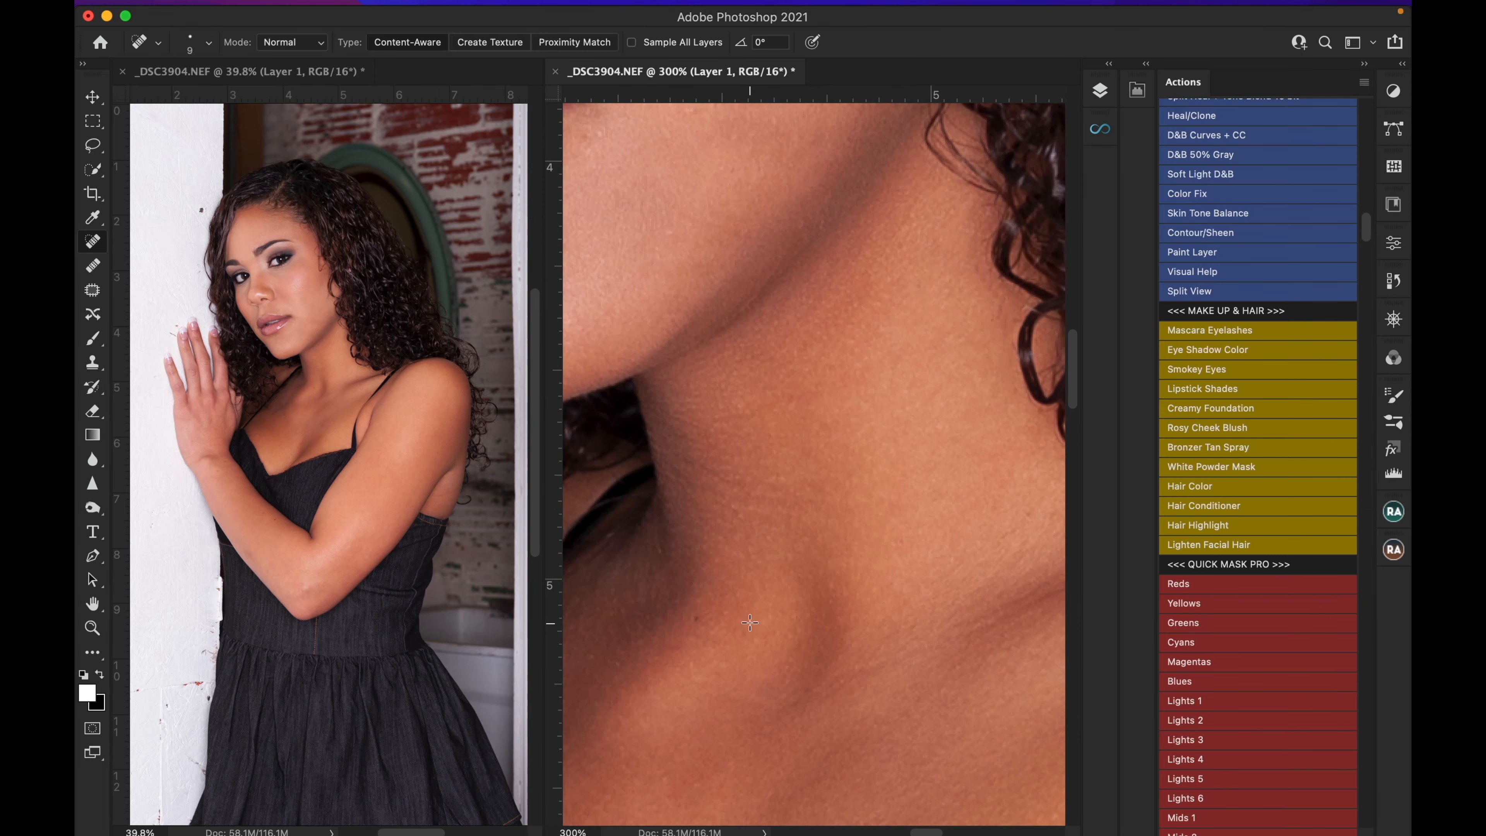
drag(698, 620, 700, 603)
- Heal the light specks and the small dark mark on the chest above the dress neckline
scroll(700, 604, down, 10)
scroll(700, 603, left, 3)
scroll(700, 604, up, 10)
scroll(700, 603, left, 2)
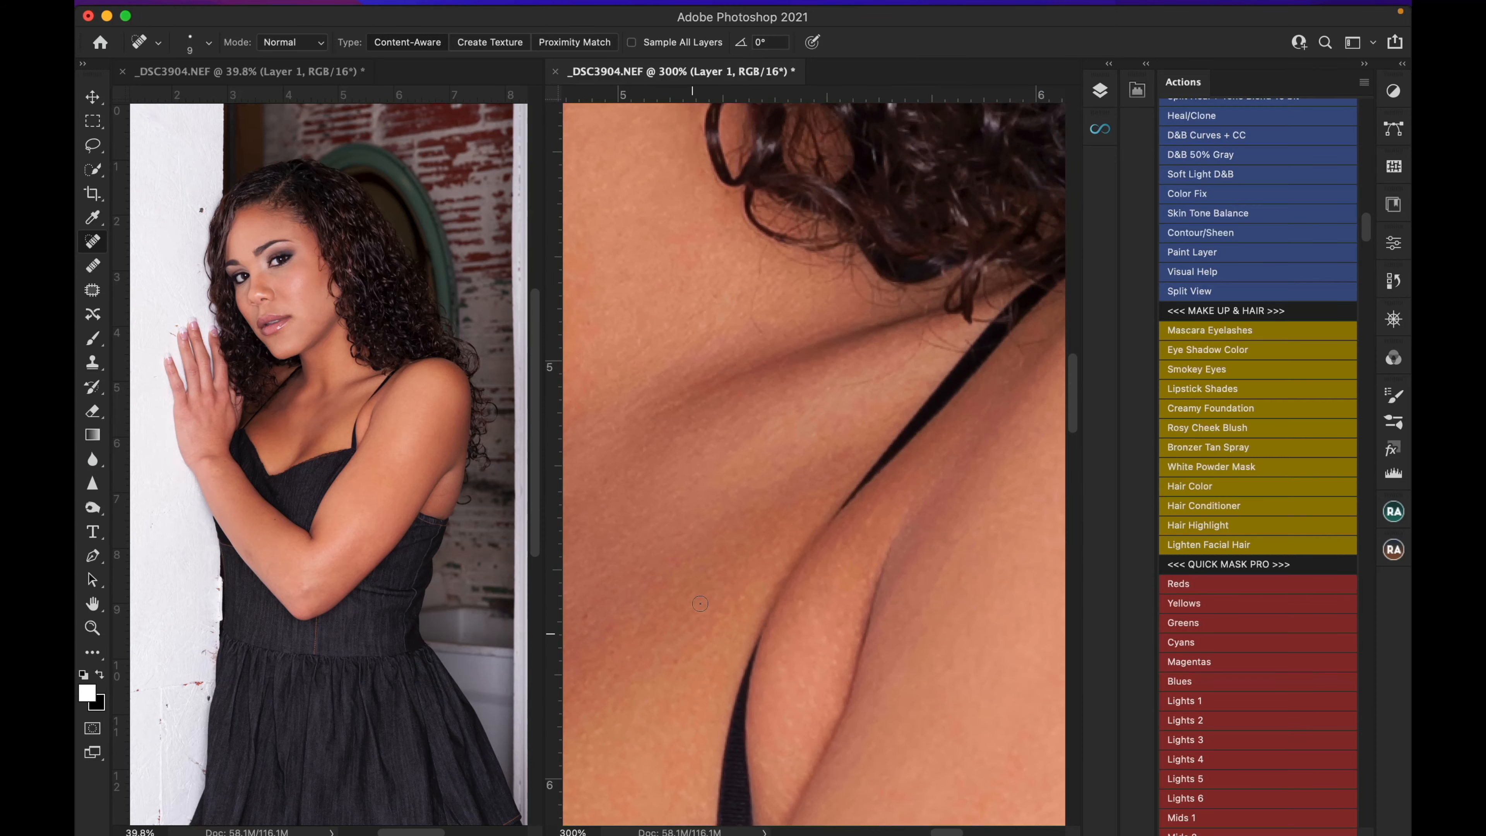
scroll(700, 603, down, 8)
scroll(701, 603, left, 4)
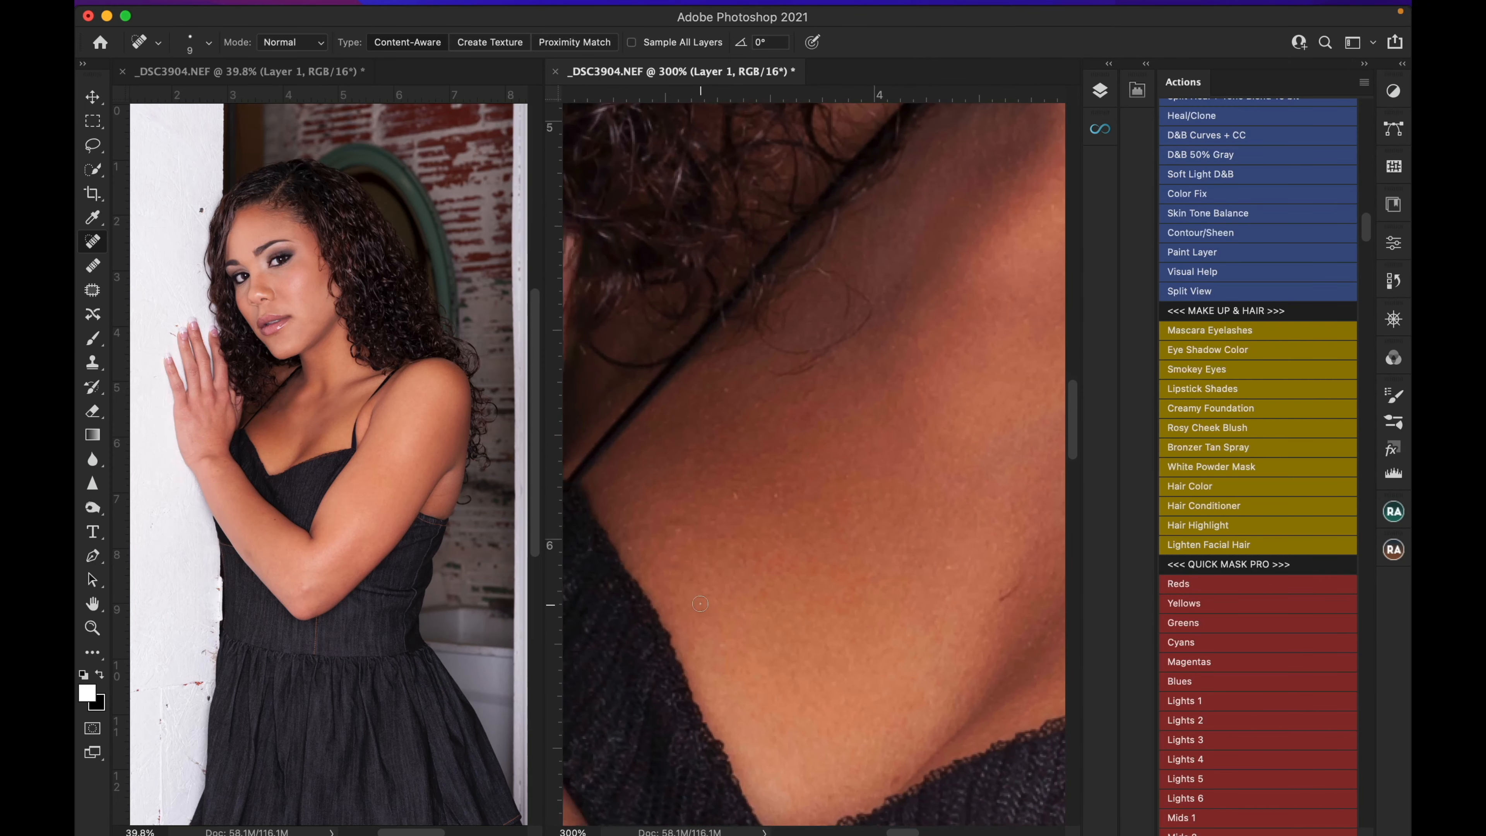
drag(910, 602, 933, 578)
scroll(803, 569, left, 5)
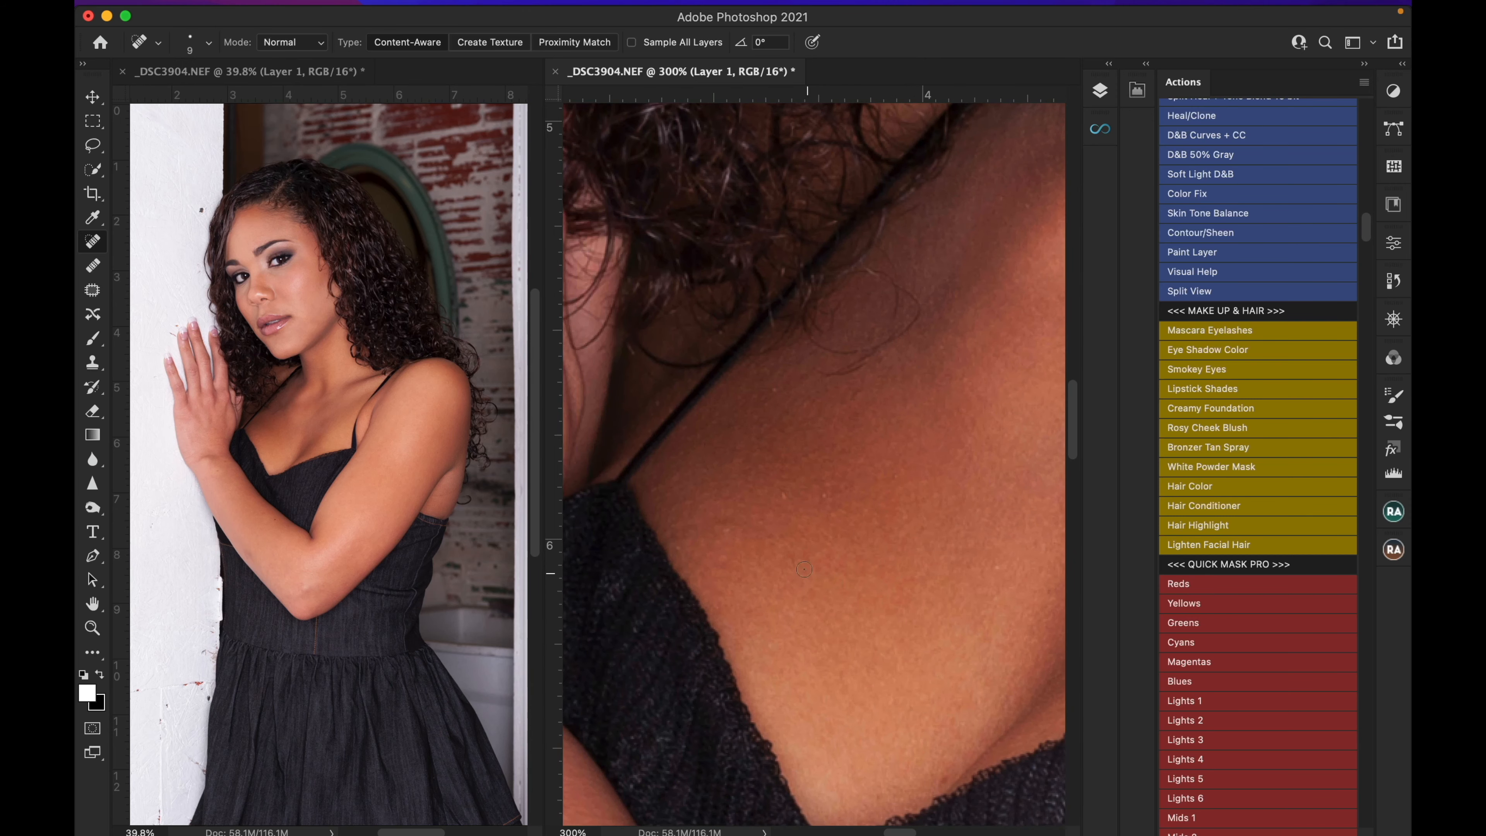
- Heal the fine curled stray hairs lying on the chest skin beside the dress strap
scroll(843, 458, up, 3)
scroll(842, 458, right, 1)
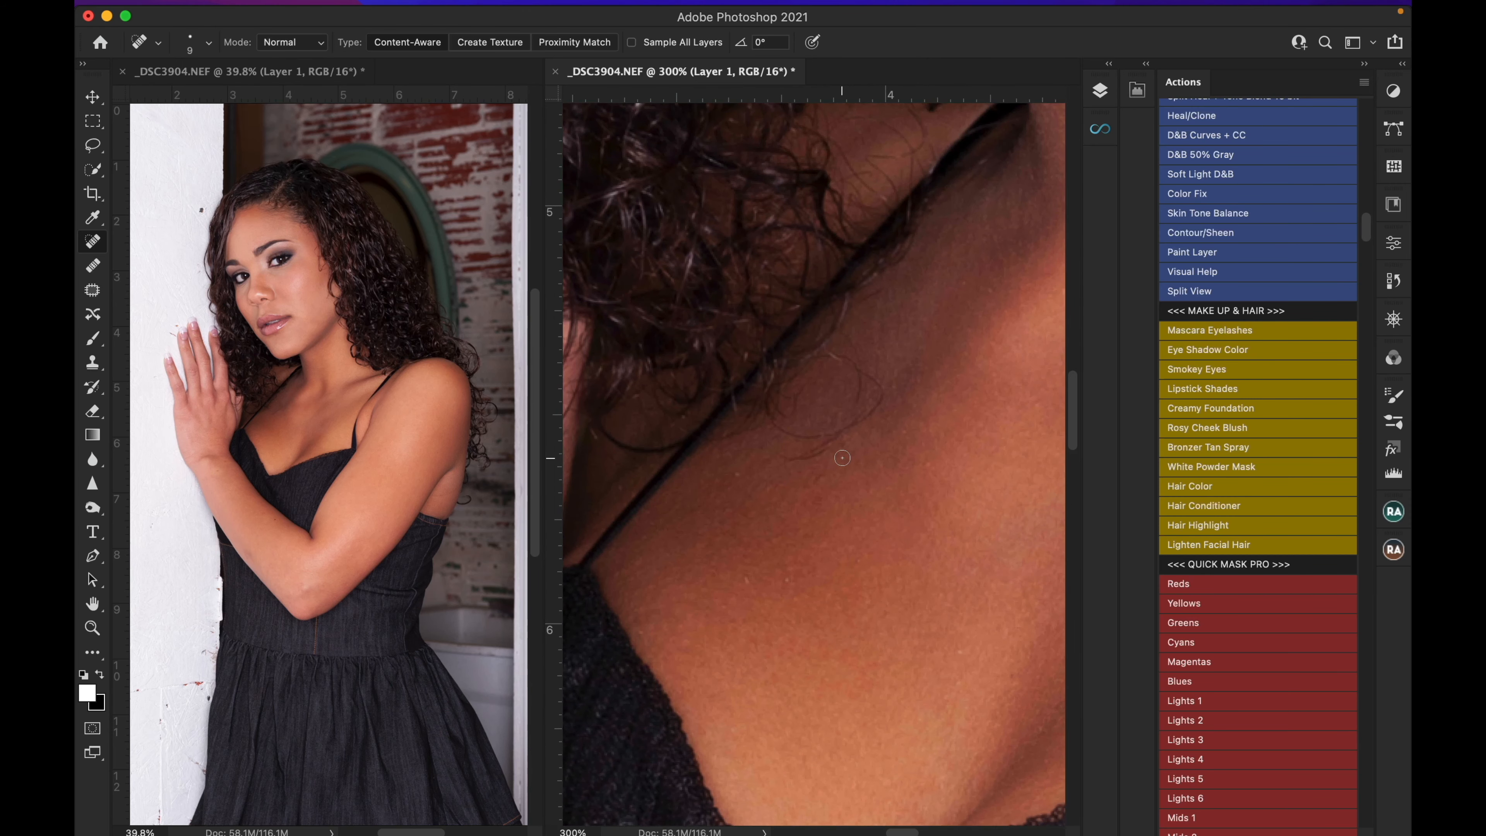
mouse_move(837, 352)
mouse_down()
mouse_move(871, 384)
mouse_move(855, 420)
mouse_move(784, 468)
mouse_up()
drag(848, 432, 770, 422)
- Heal the small mole and faint crease marks on the upper arm and the skin near the armpit
scroll(846, 462, down, 10)
scroll(846, 462, right, 4)
scroll(845, 462, down, 6)
scroll(845, 463, right, 10)
scroll(846, 462, up, 10)
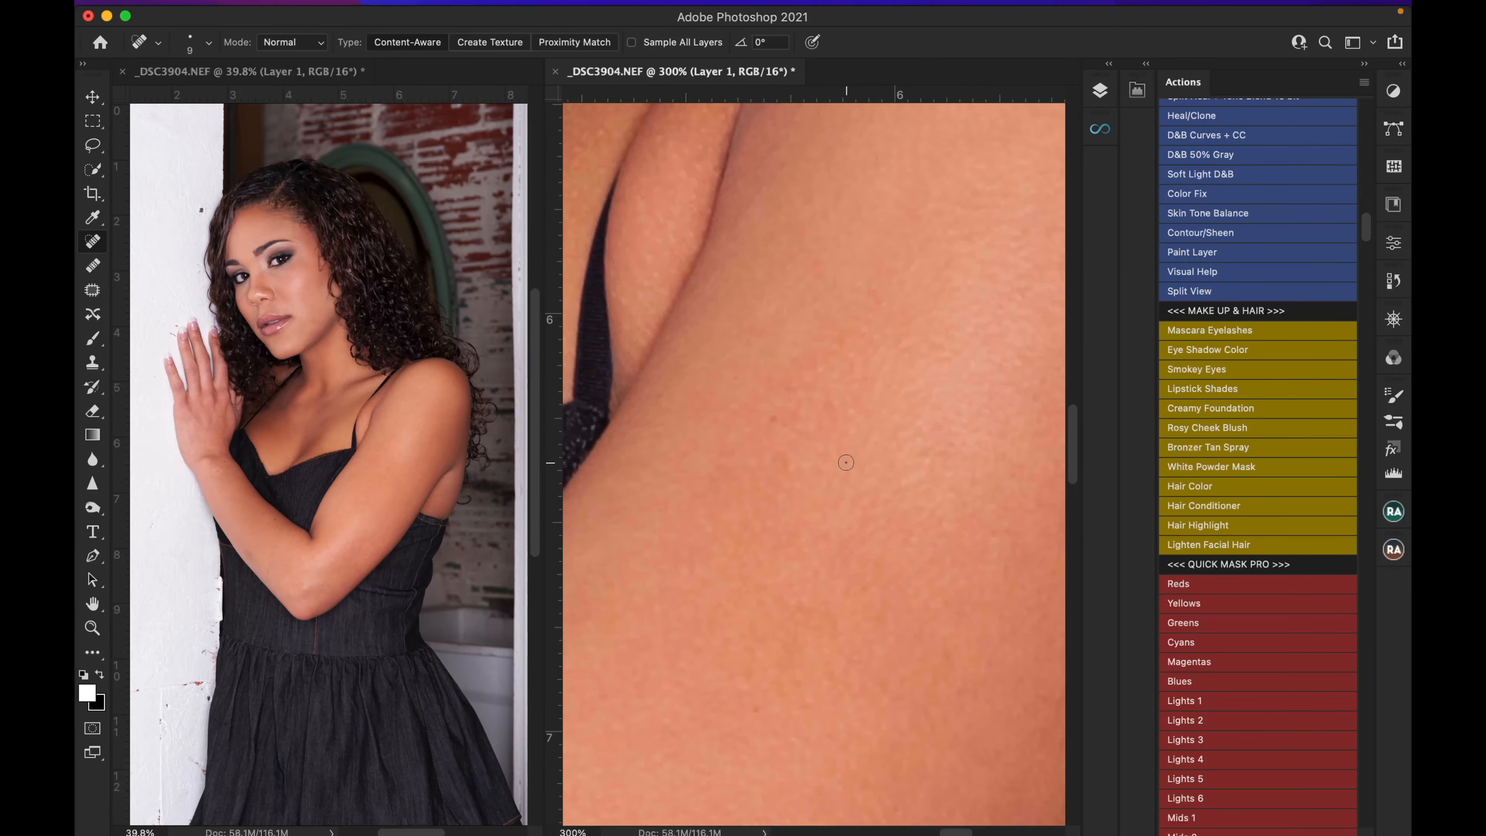
scroll(846, 462, right, 8)
scroll(846, 462, up, 10)
scroll(846, 462, down, 12)
scroll(846, 463, left, 3)
scroll(846, 462, down, 2)
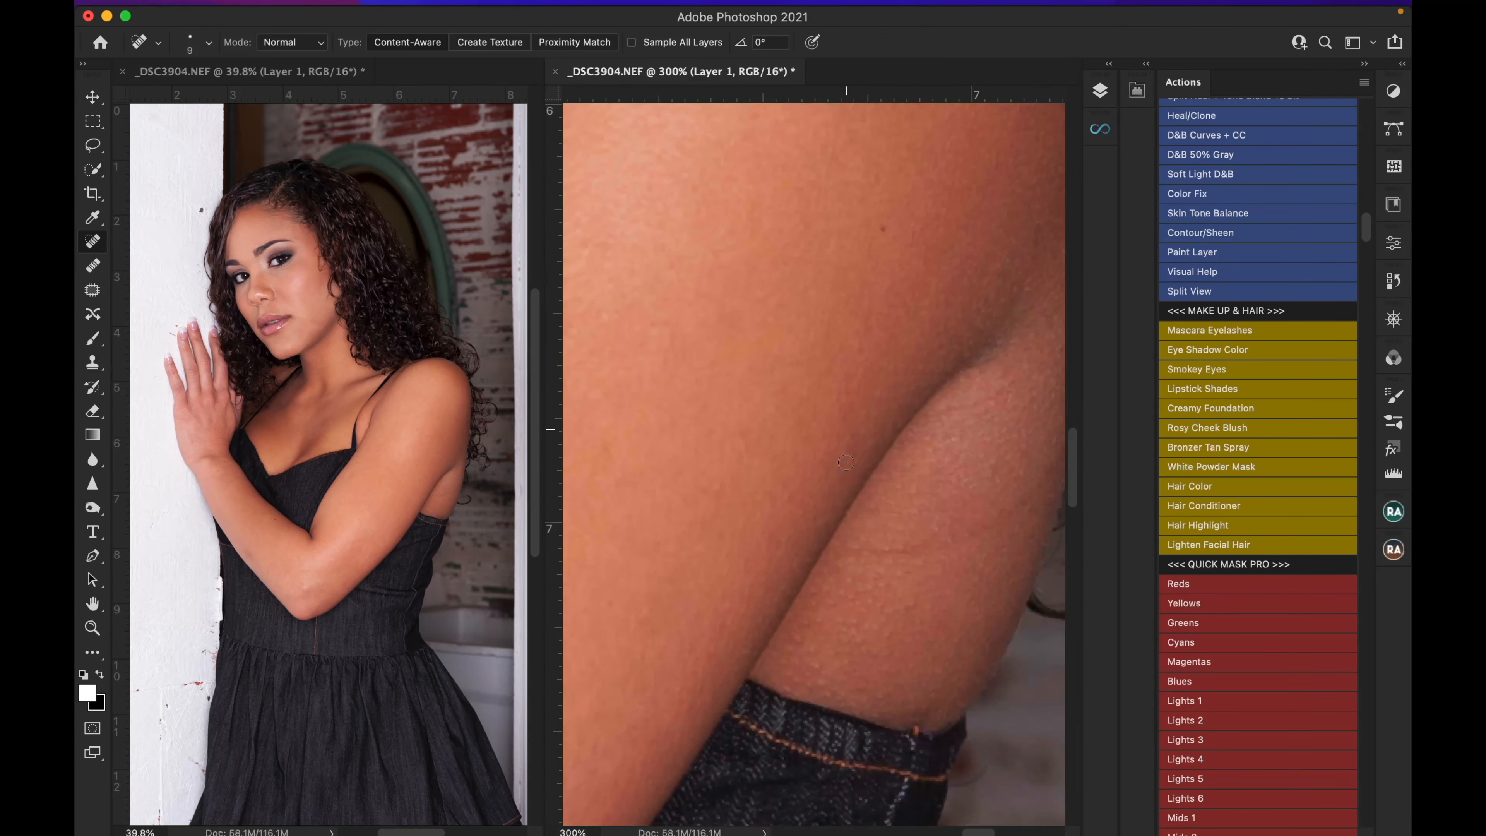
scroll(870, 494, right, 6)
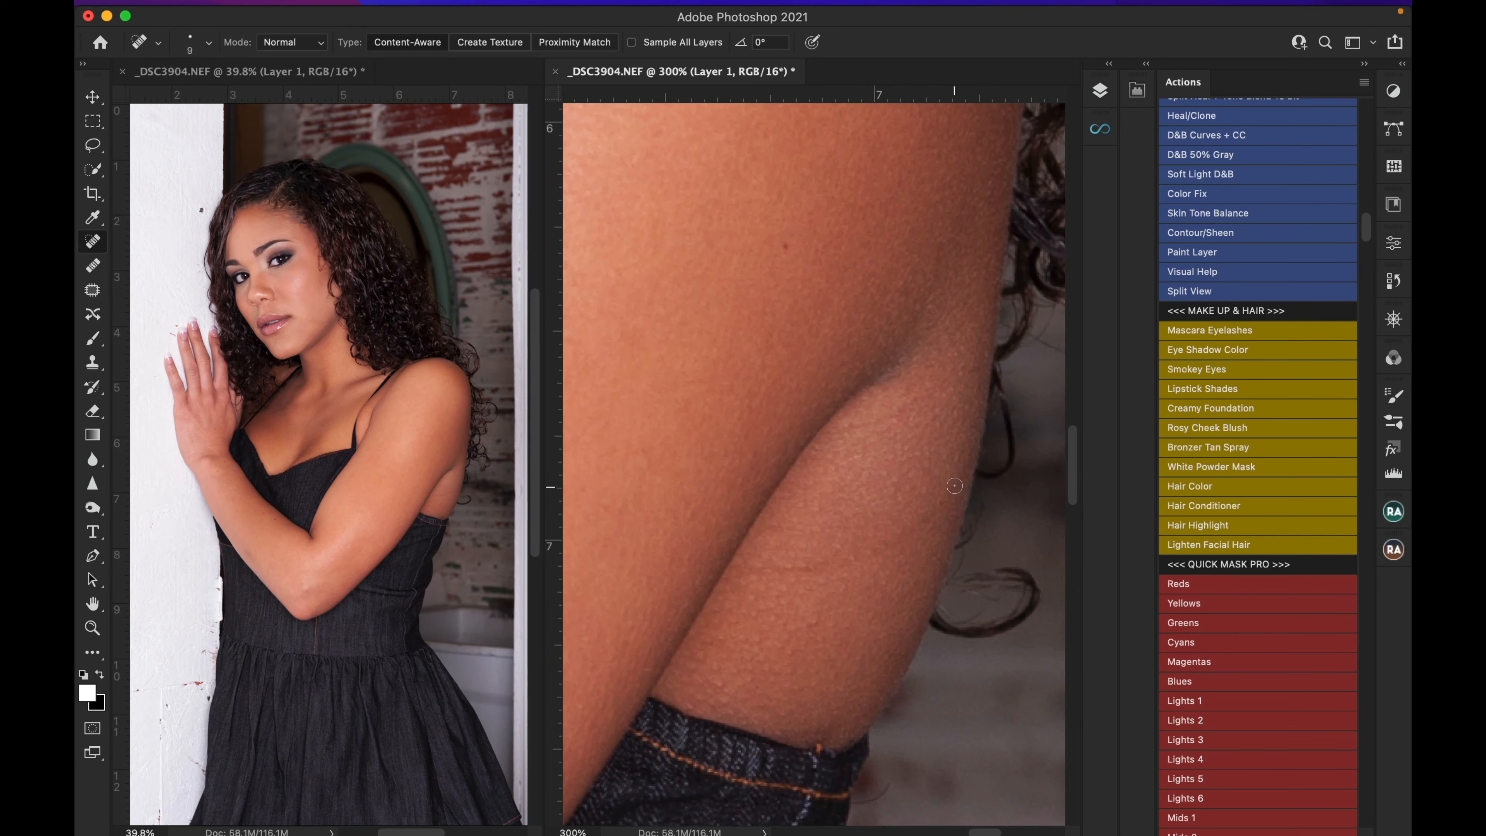
mouse_move(962, 472)
mouse_down()
mouse_move(834, 565)
mouse_move(734, 569)
mouse_up()
drag(910, 405, 864, 428)
- Heal the small spots on the lower part of the bent arm, including the dark mole and faint mark on the forearm
scroll(843, 445, left, 5)
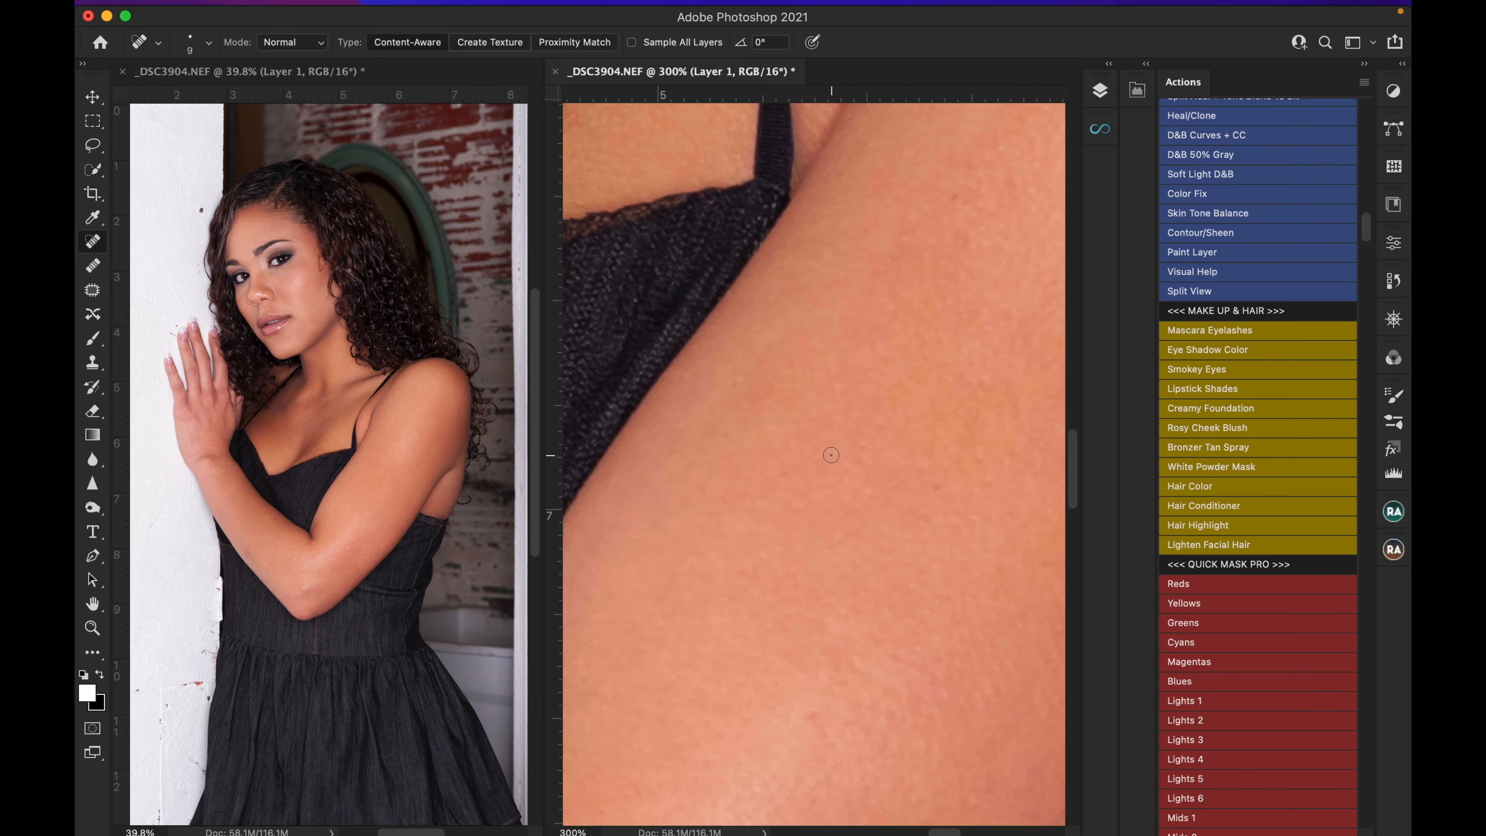
scroll(830, 454, down, 10)
scroll(831, 455, left, 2)
drag(875, 378, 872, 378)
scroll(843, 400, left, 15)
scroll(843, 401, up, 4)
scroll(843, 401, right, 1)
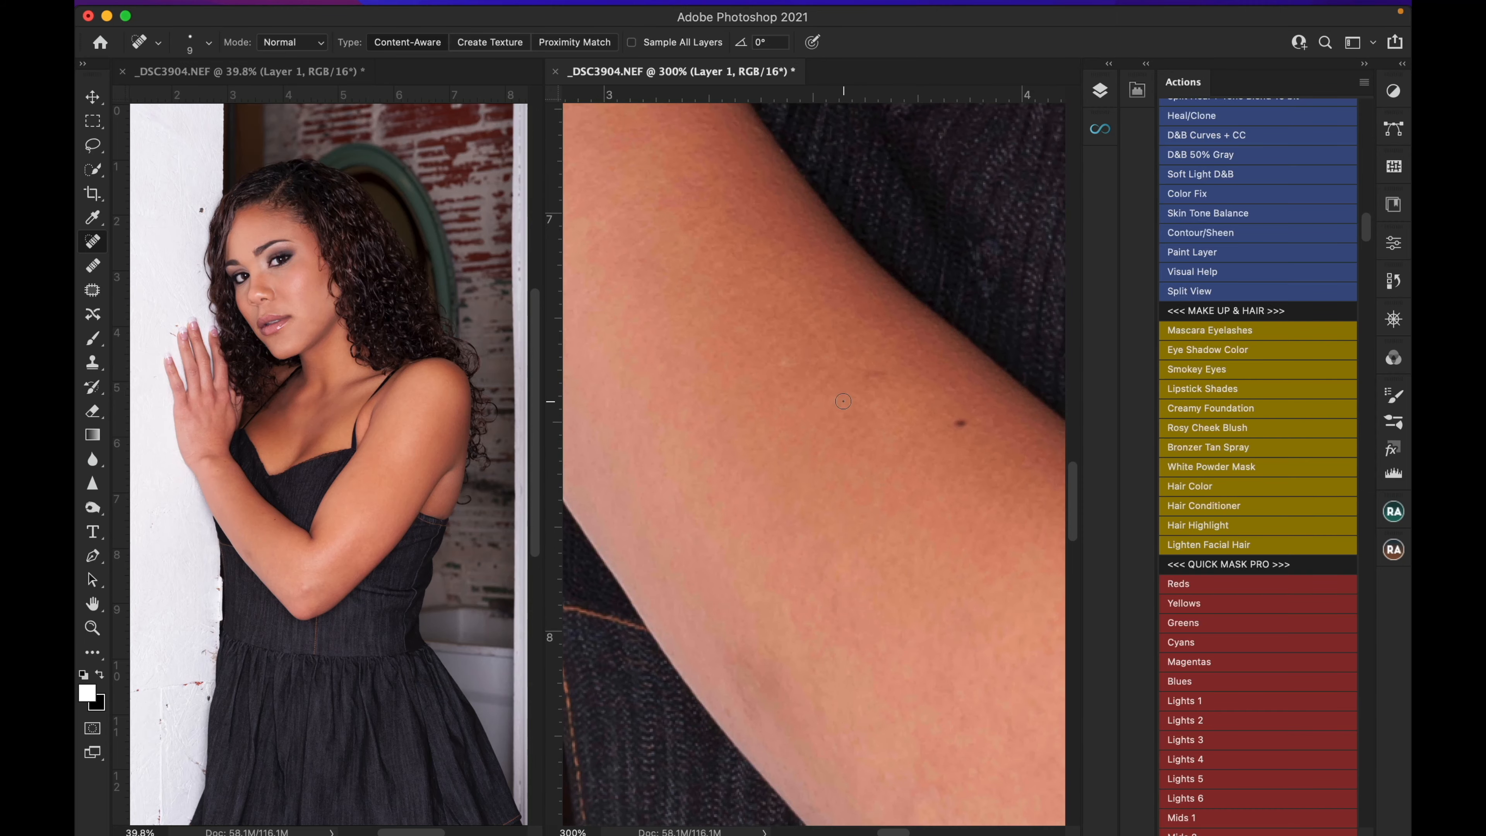
click(960, 464)
drag(882, 420, 871, 420)
- Heal the remaining small spots on the forearm just below the wrist
scroll(848, 419, up, 10)
scroll(848, 419, left, 8)
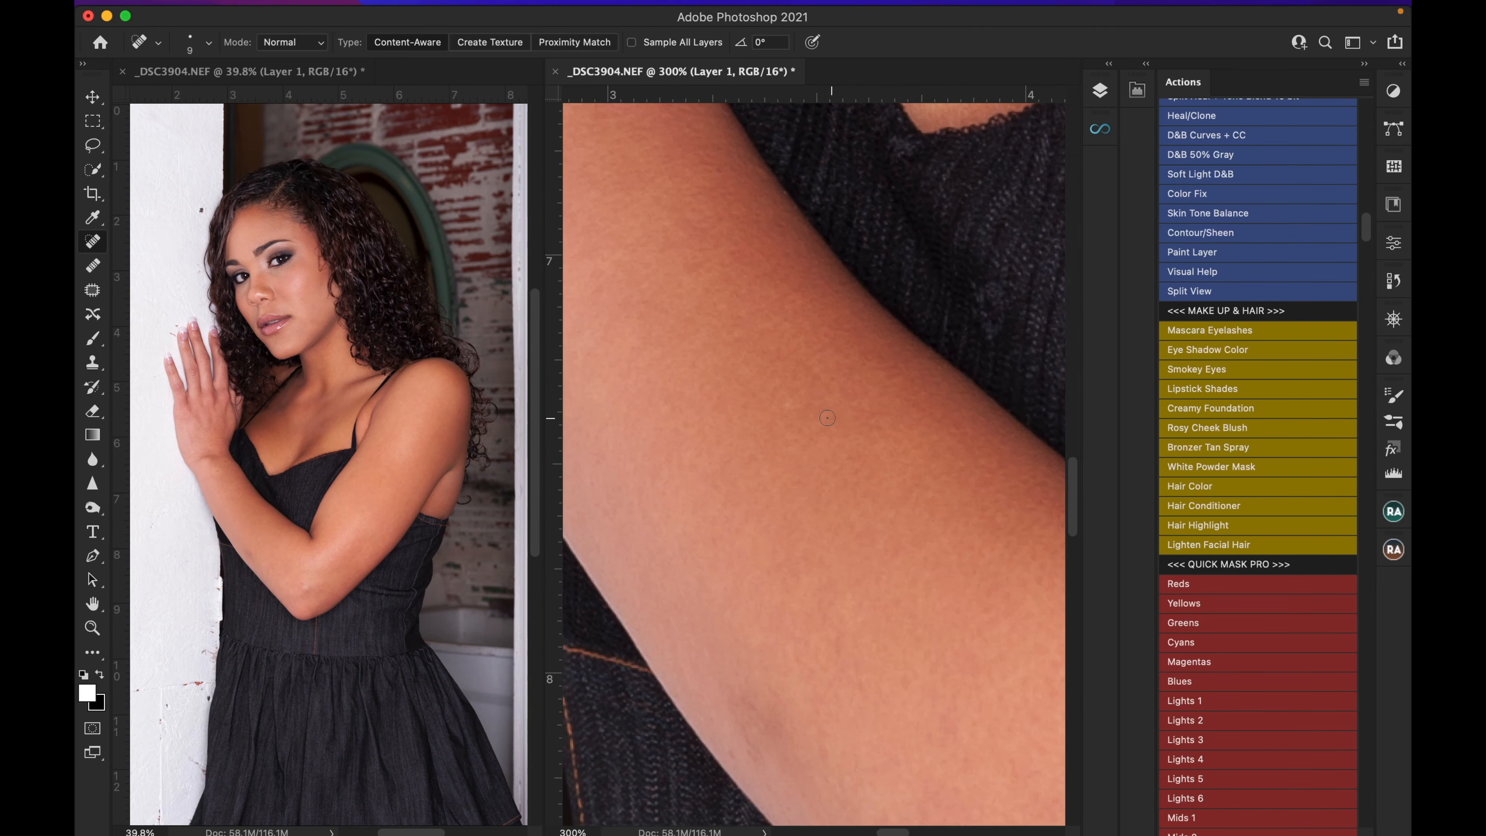
click(815, 420)
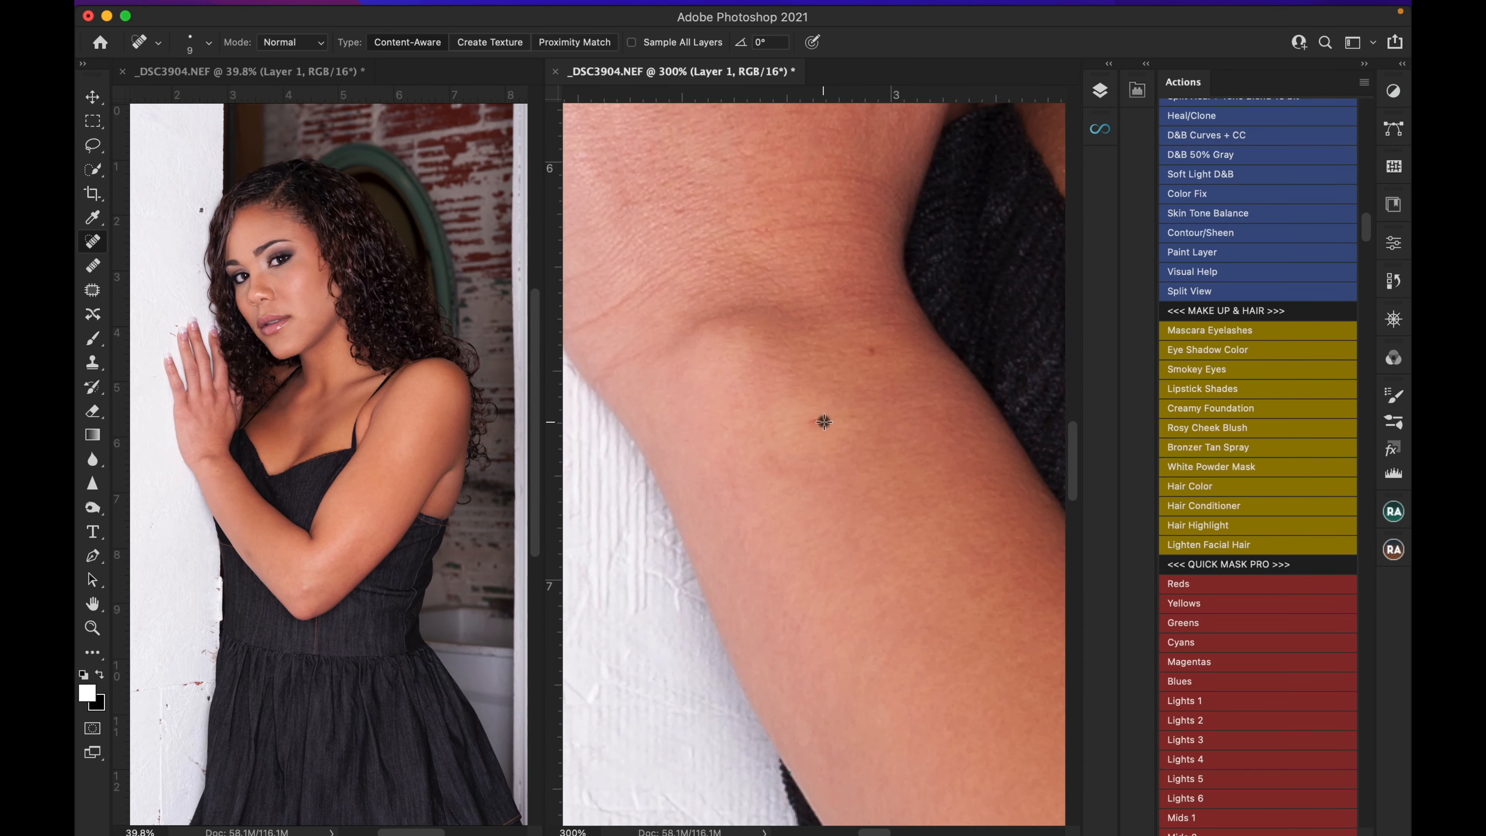
click(867, 350)
- Clean up the rough cuticle edge of the little fingernail on the raised hand with short healing strokes at 400% zoom
scroll(848, 333, up, 12)
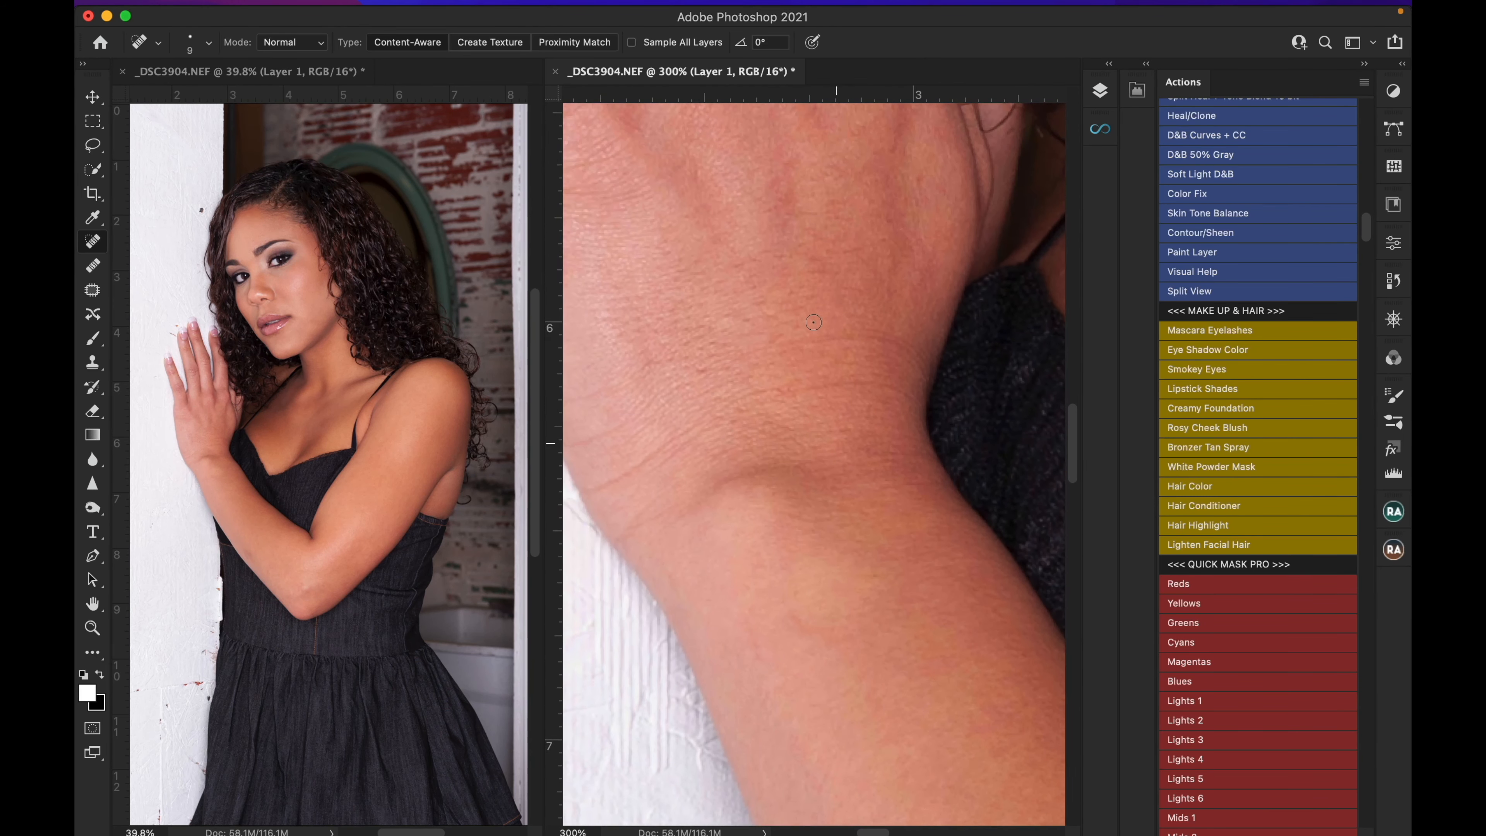
scroll(813, 322, up, 3)
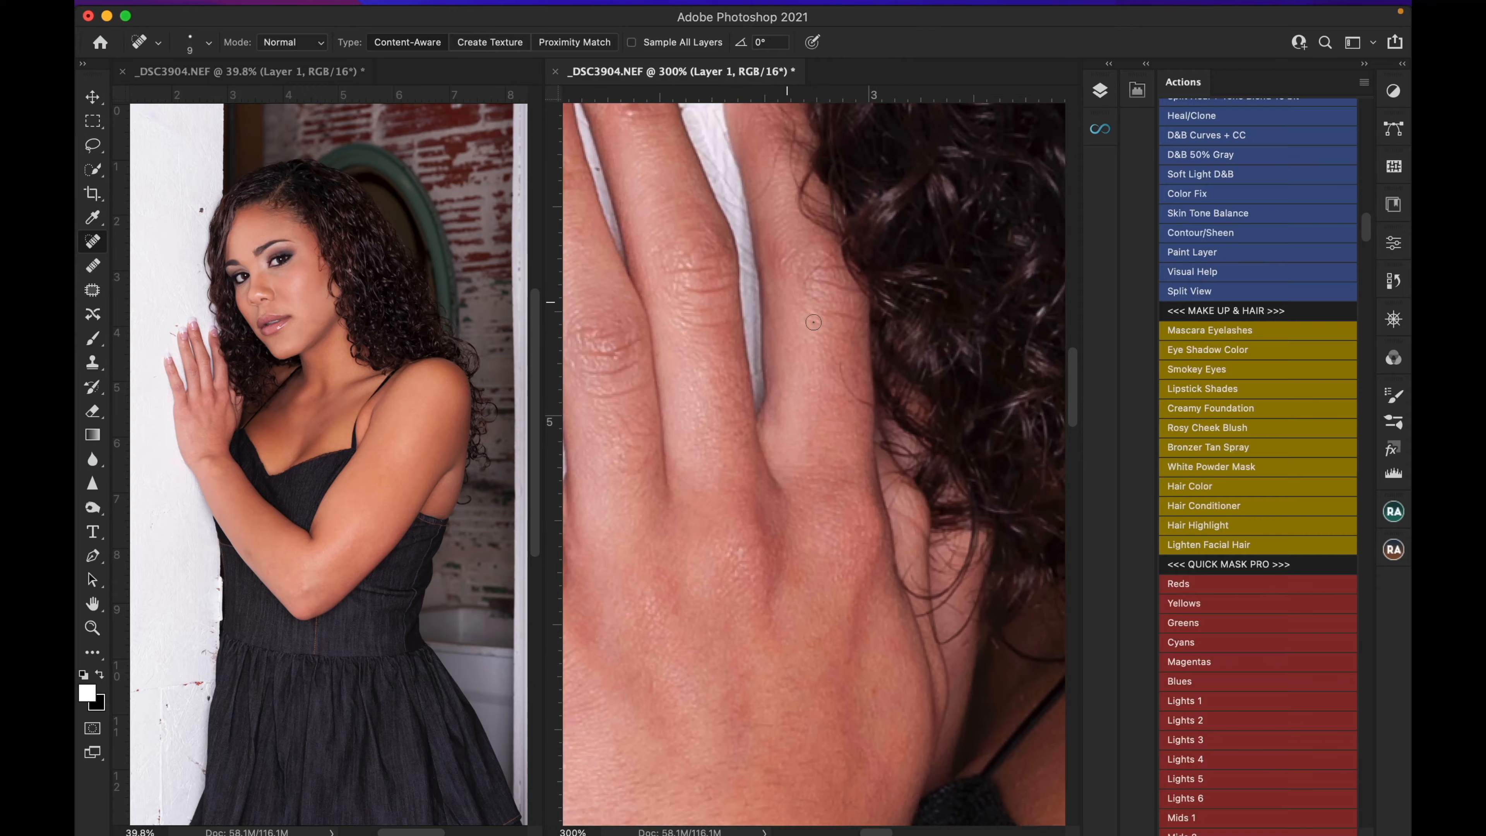
scroll(813, 322, right, 8)
scroll(813, 321, left, 15)
scroll(813, 322, up, 3)
scroll(813, 322, up, 5)
scroll(813, 322, right, 3)
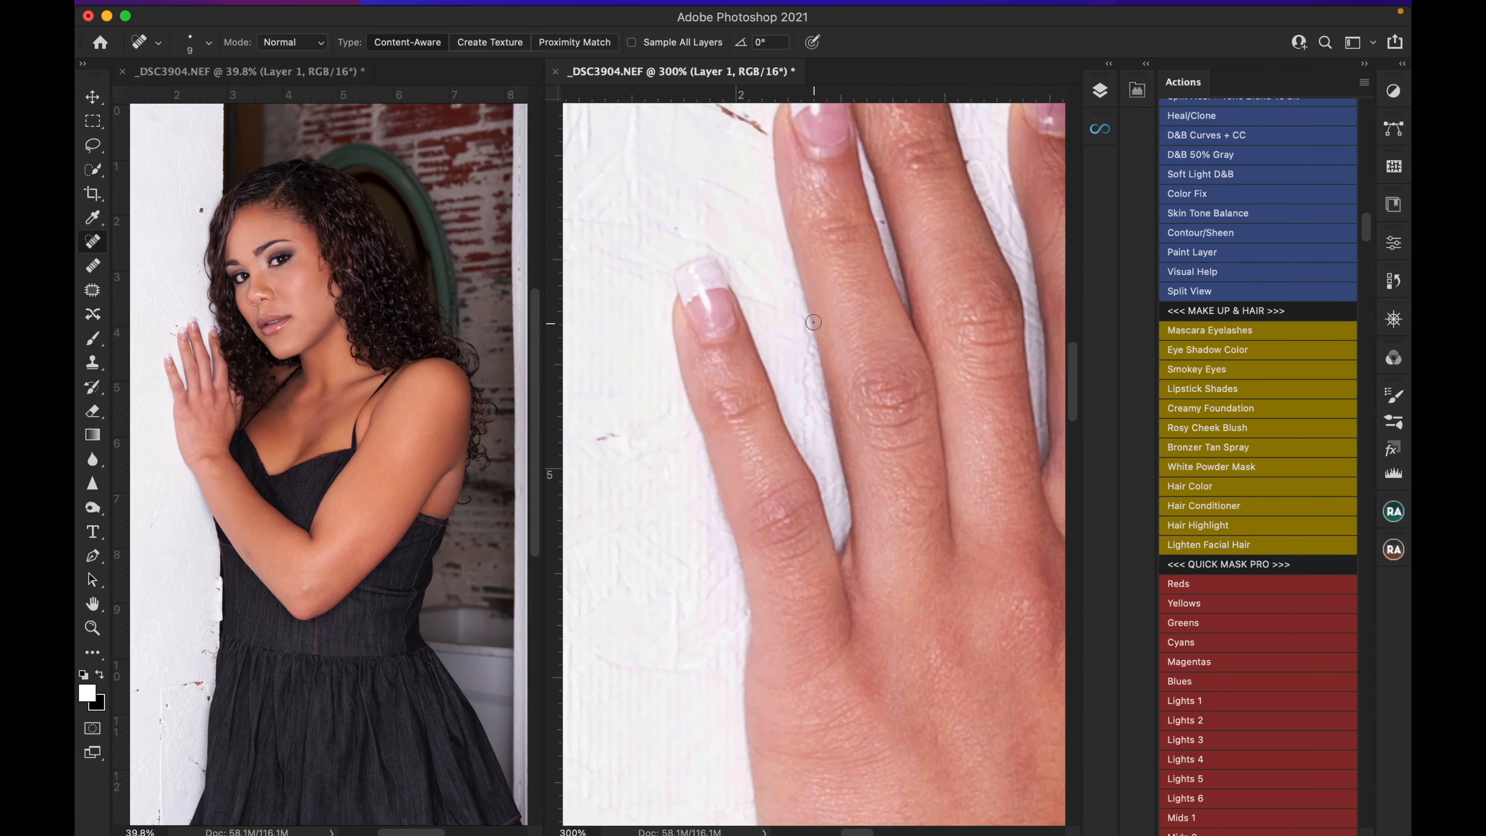
scroll(812, 321, up, 3)
scroll(813, 321, left, 1)
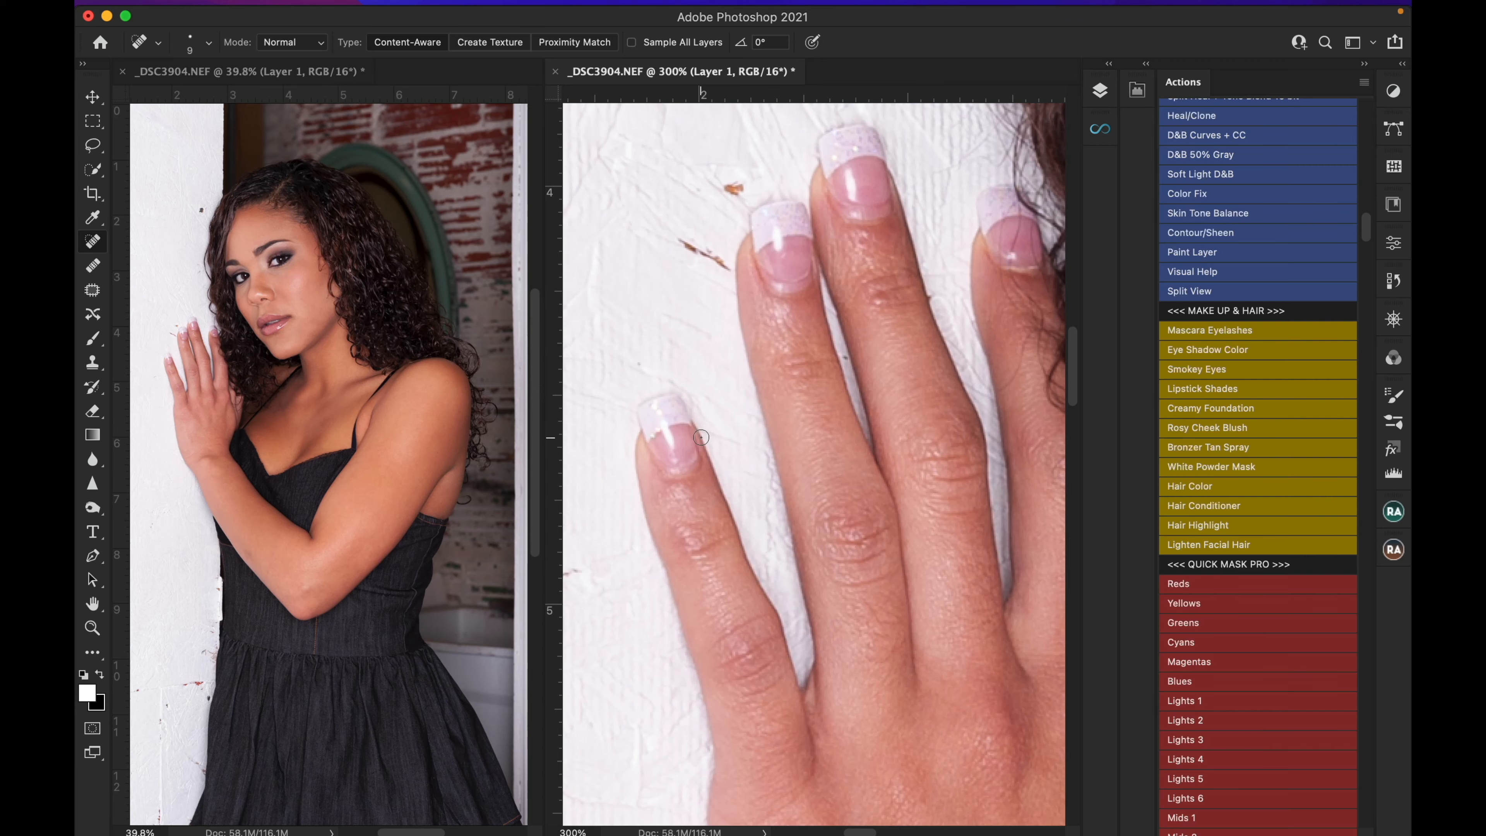
key(super+equal)
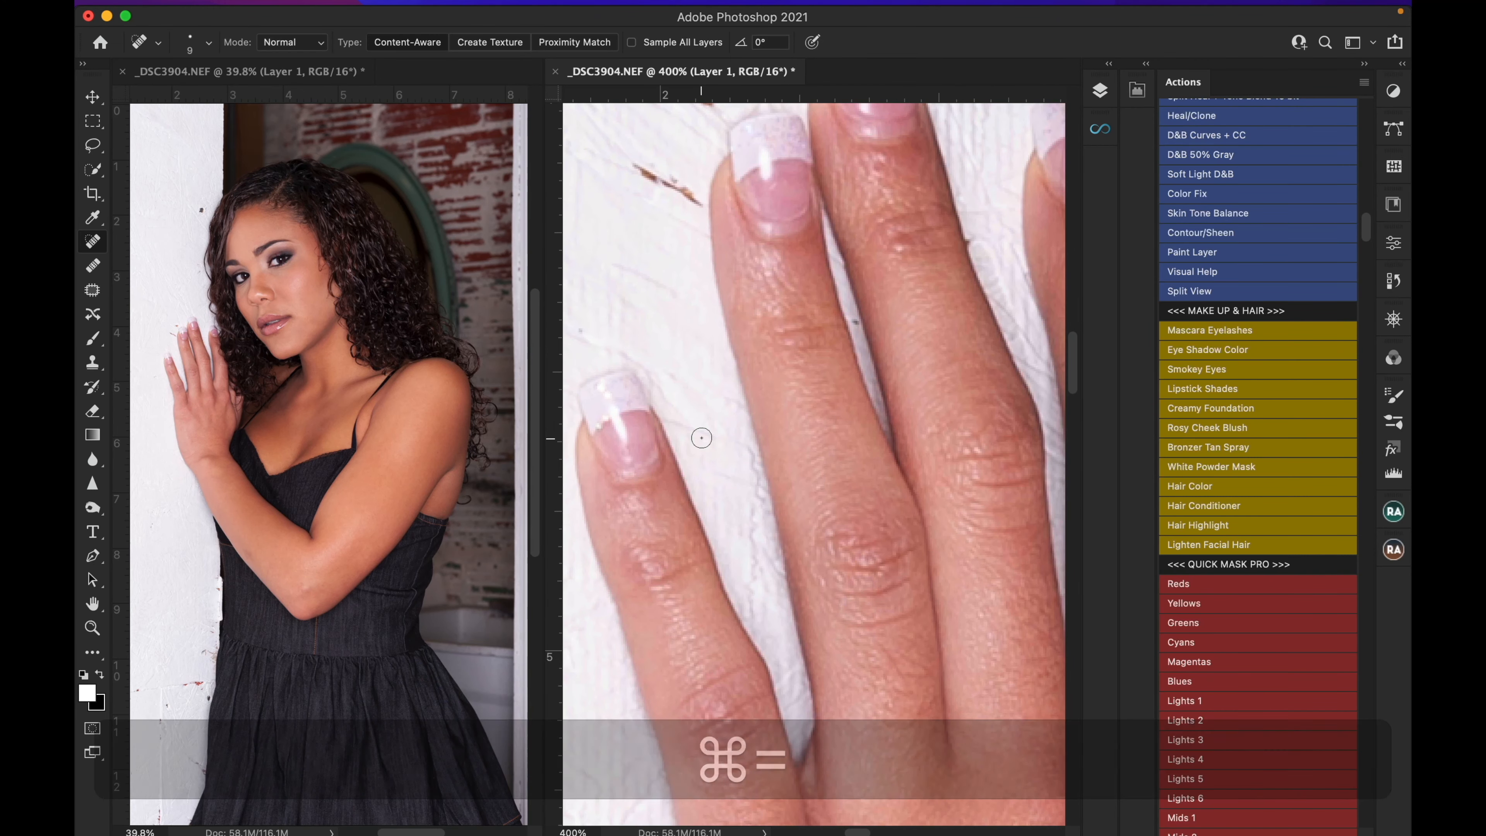
drag(657, 453, 628, 470)
click(649, 455)
click(633, 465)
click(618, 467)
- Heal the rough skin along the cuticle of the ring fingernail
scroll(647, 459, up, 5)
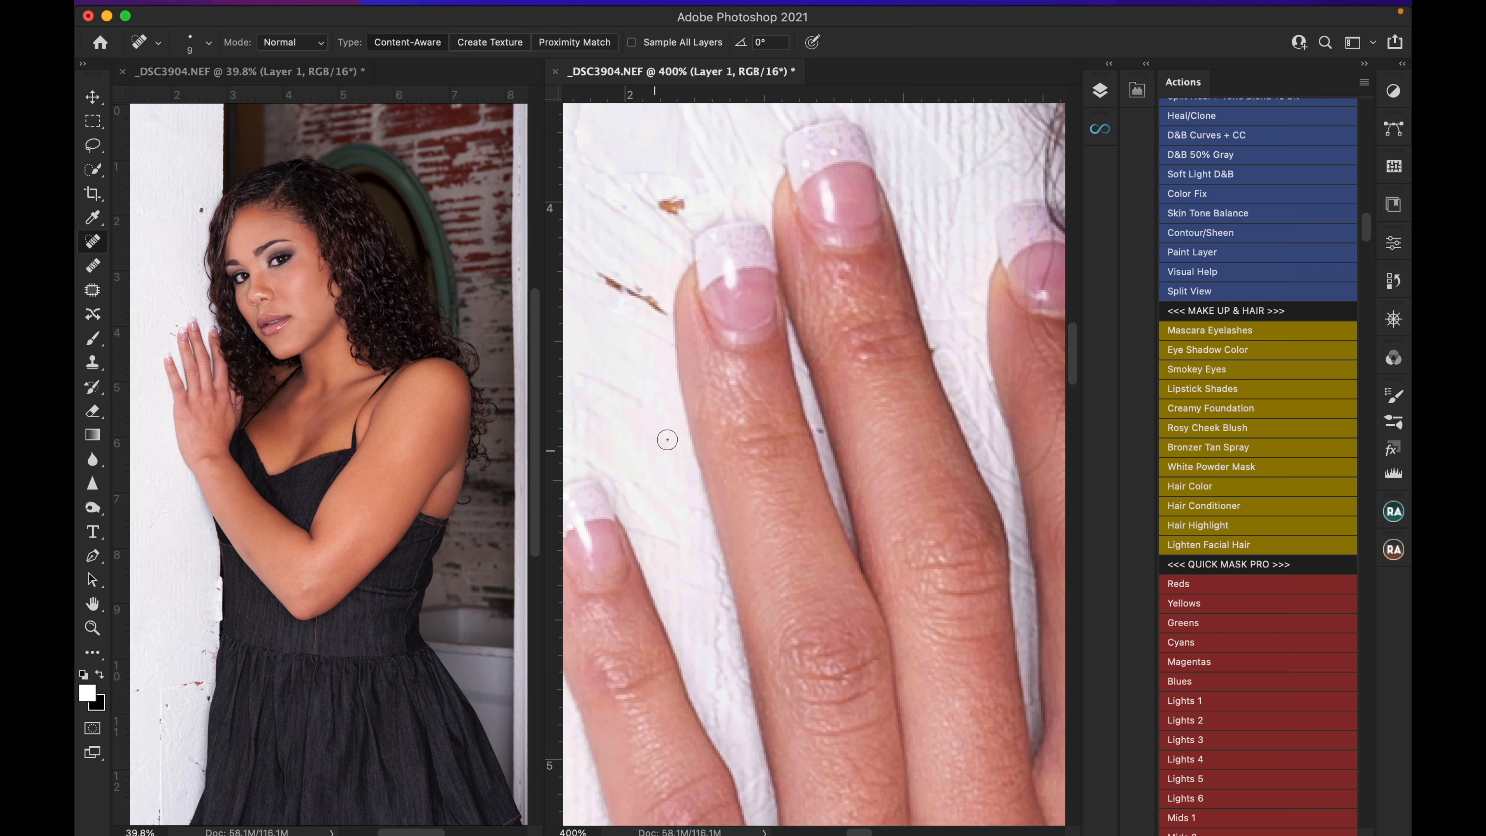
click(712, 307)
drag(712, 307, 735, 329)
click(748, 325)
click(761, 321)
click(750, 330)
- Smooth the cuticle edge at the base of the middle fingernail with the healing brush
drag(810, 217, 856, 228)
click(830, 234)
click(820, 238)
click(815, 224)
- Heal the cuticle edge of the index fingernail and remove the stray hairs crossing the nail
scroll(848, 238, right, 3)
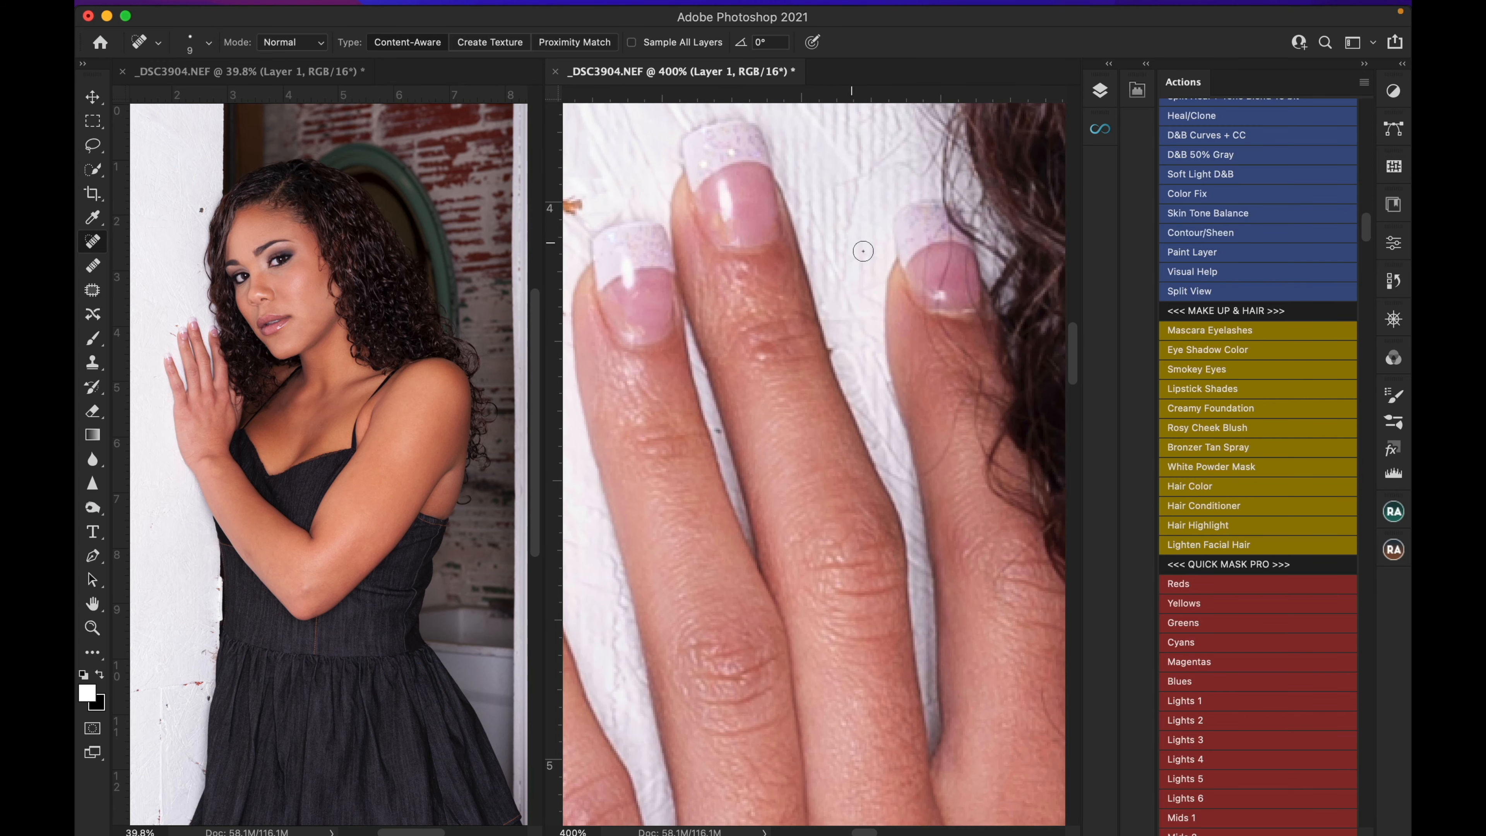
mouse_move(966, 307)
mouse_down()
mouse_move(936, 308)
mouse_move(949, 249)
mouse_move(923, 295)
mouse_up()
mouse_move(957, 283)
mouse_down()
mouse_move(960, 267)
mouse_move(953, 286)
mouse_move(968, 279)
mouse_up()
- Reduce the healing brush size to 4 and heal the fine veins in the white of the eye nearest the wall
scroll(968, 302, right, 10)
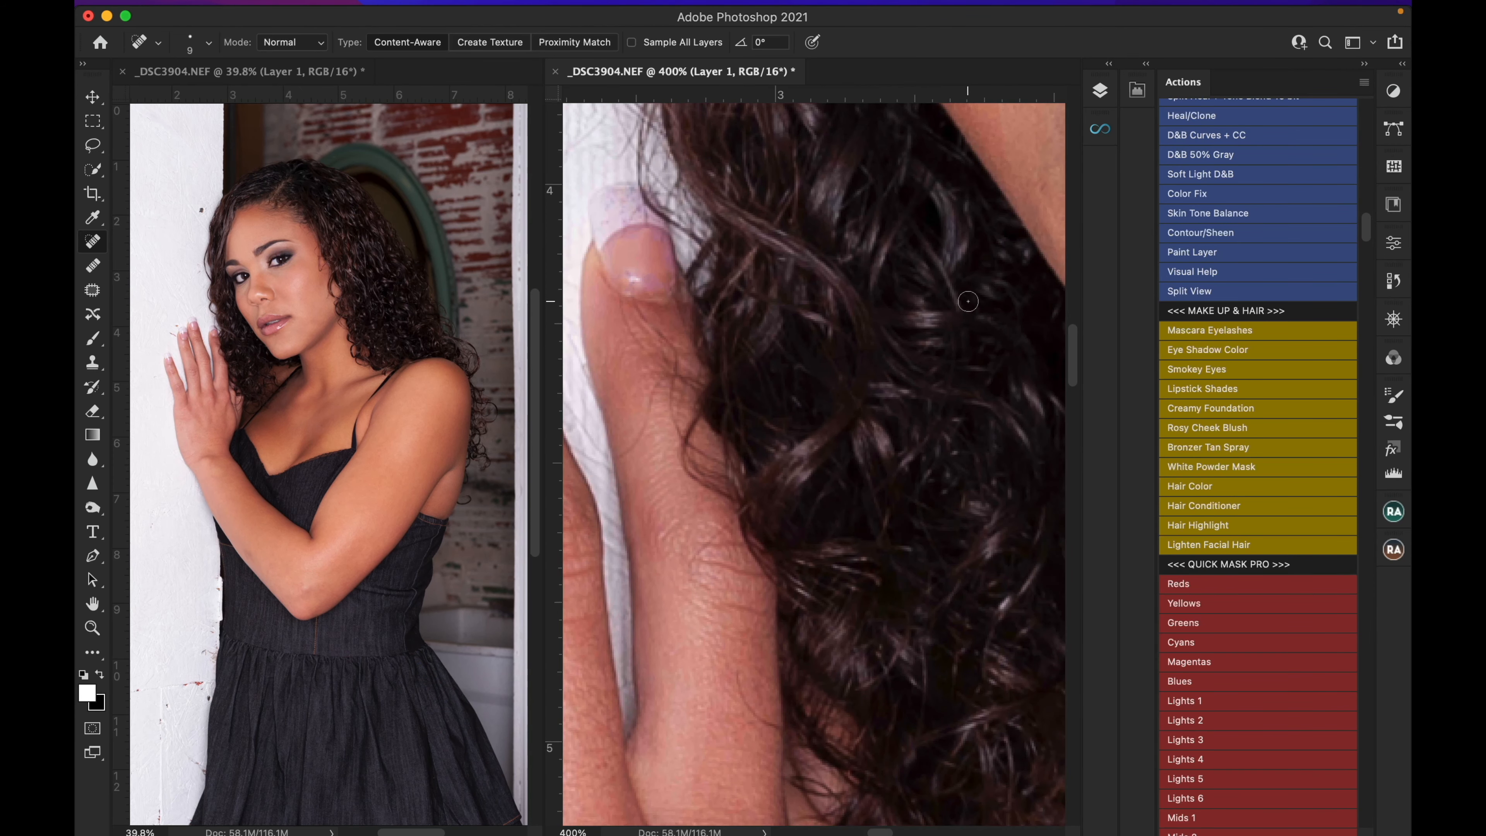
scroll(968, 301, up, 10)
scroll(968, 301, right, 8)
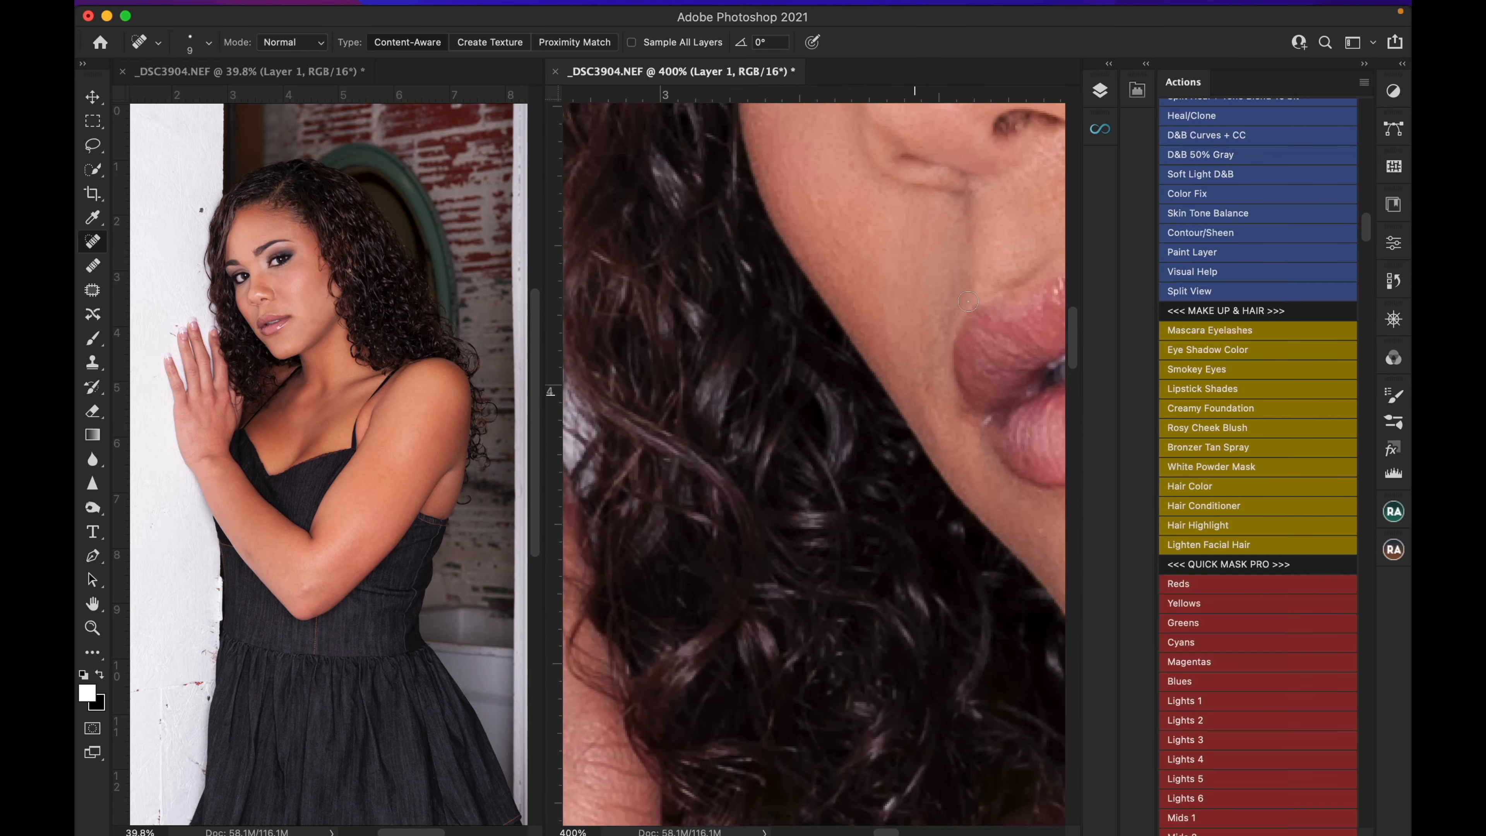
scroll(968, 301, up, 2)
scroll(968, 302, right, 6)
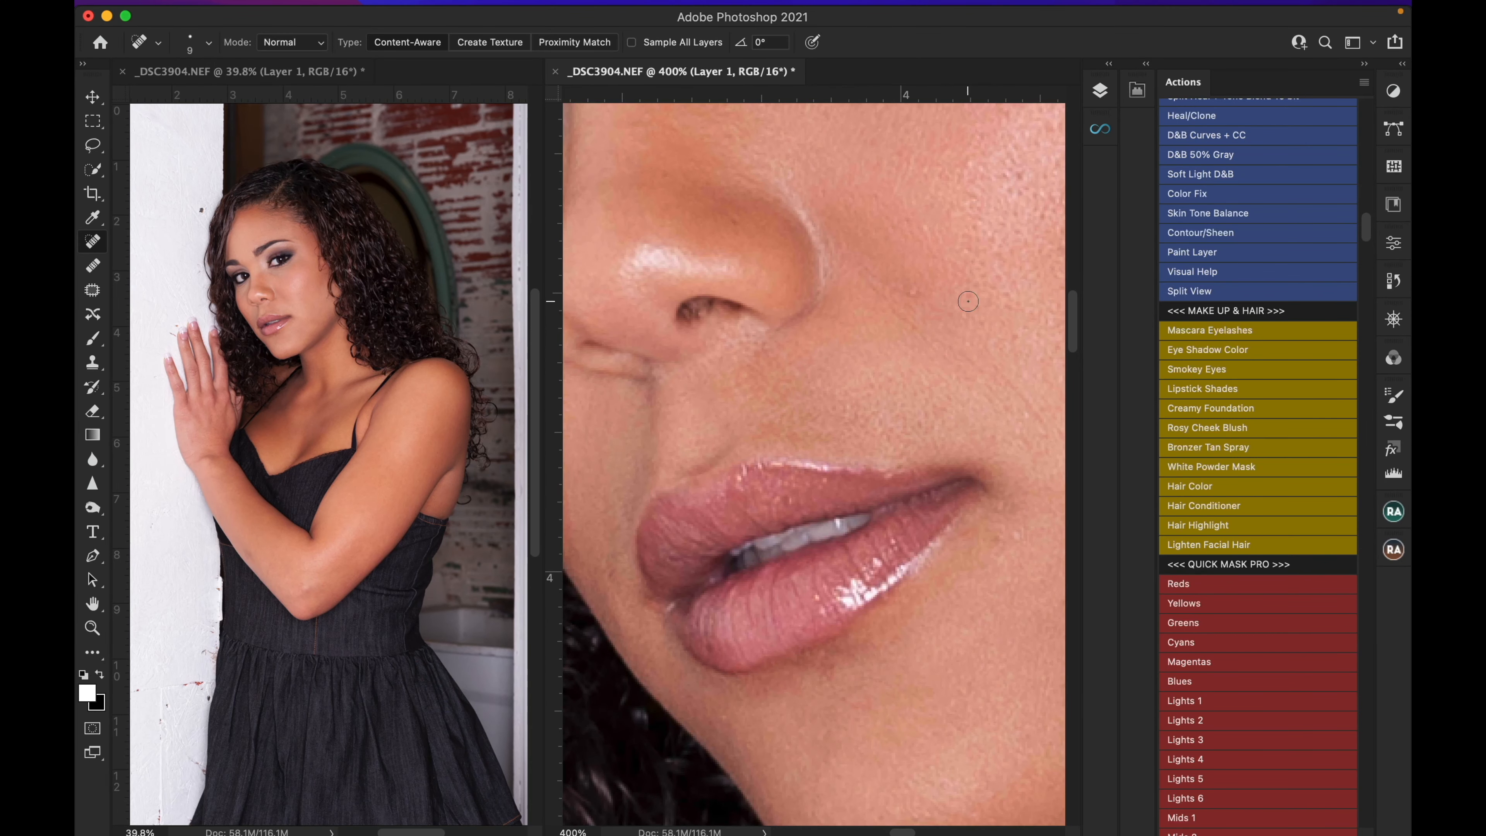
scroll(968, 302, left, 6)
scroll(968, 301, up, 8)
scroll(968, 302, left, 3)
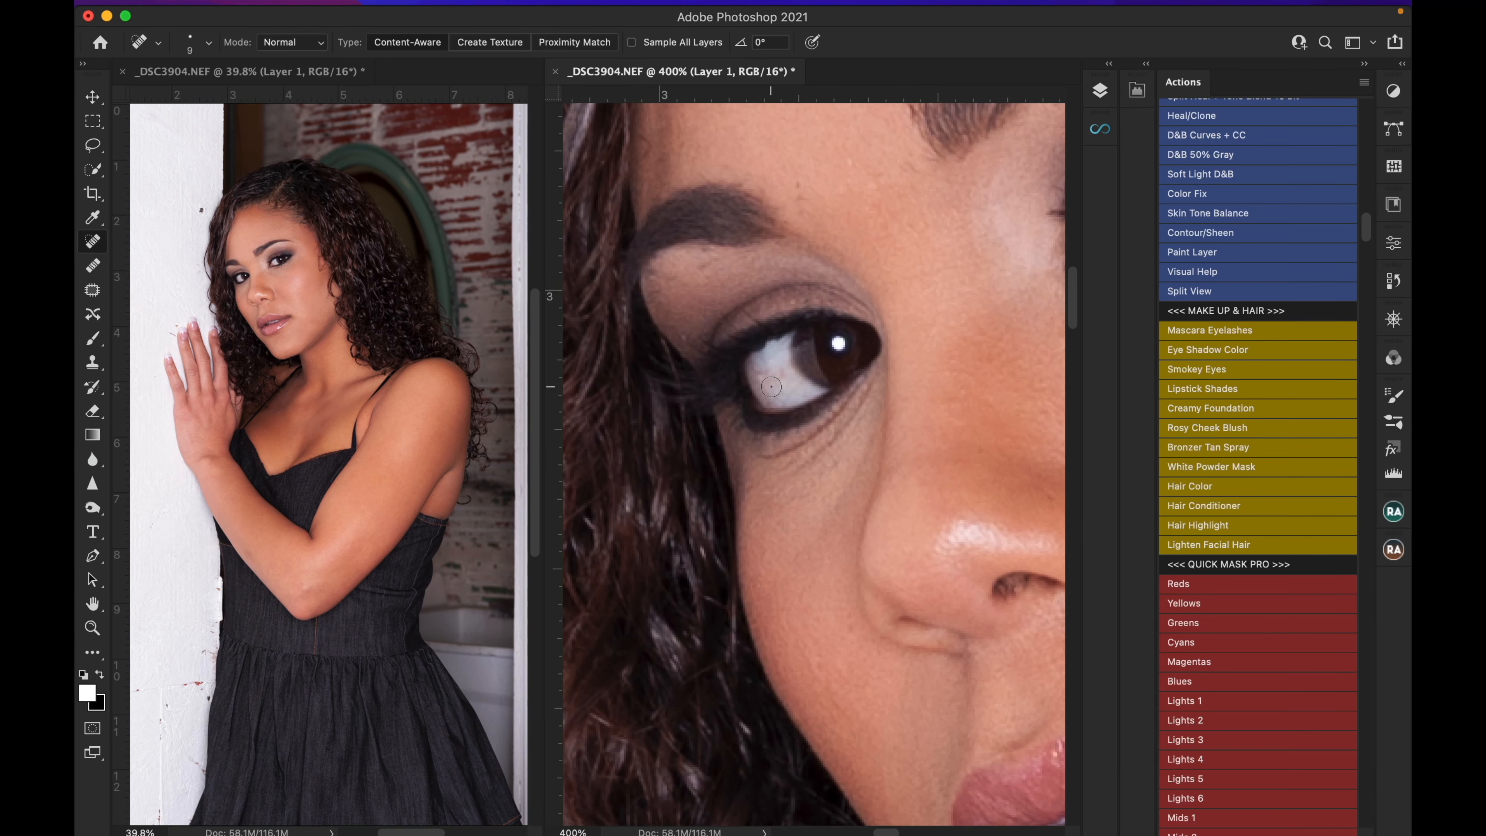
key(bracketleft)
key(bracketleft)
key(bracketleft)
drag(758, 370, 779, 398)
- Heal the fine veins near the inner corner of the other eye's white
scroll(772, 383, right, 6)
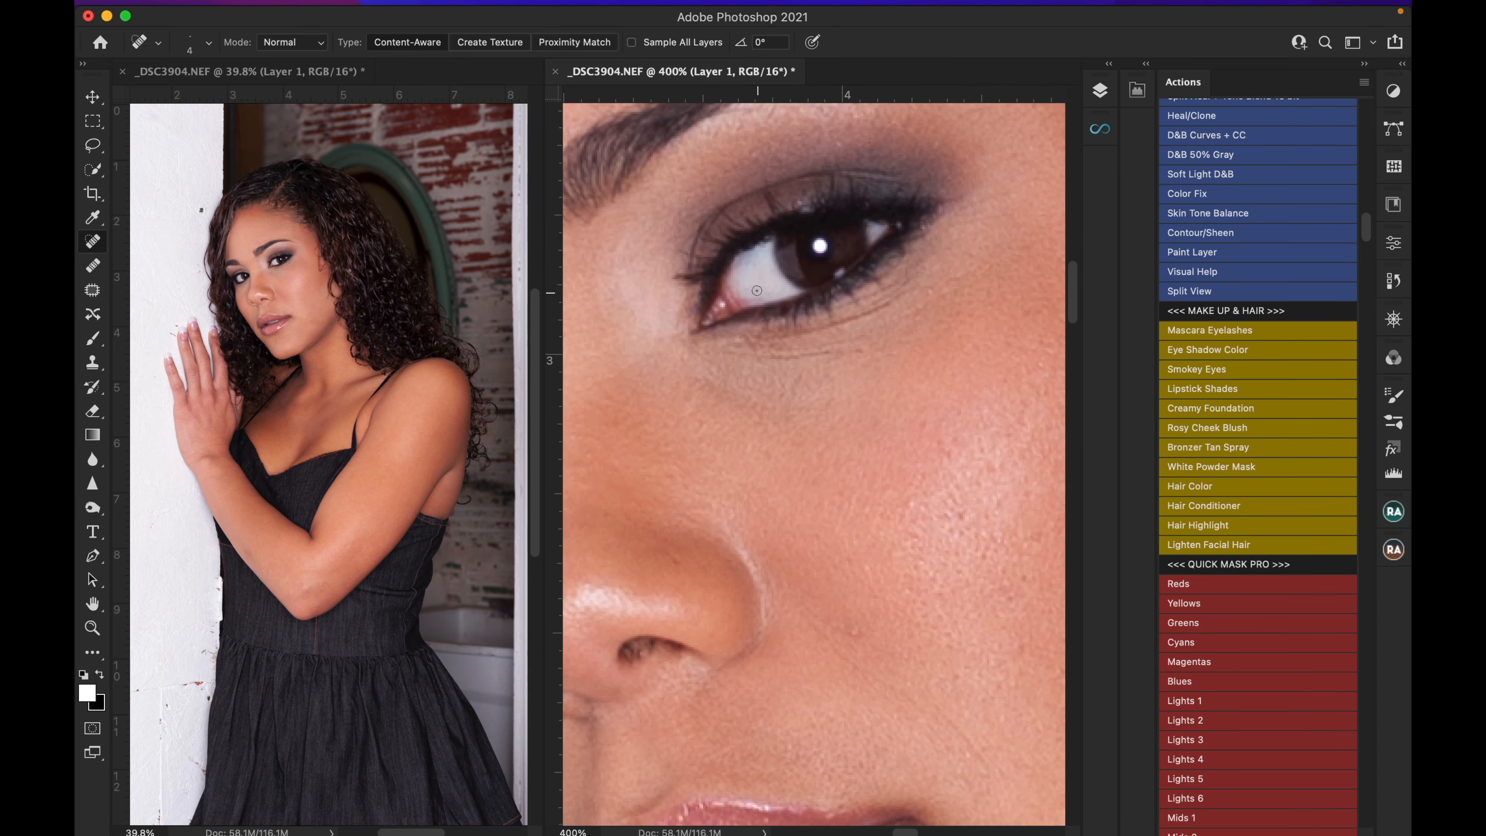
scroll(756, 290, left, 2)
scroll(756, 290, down, 2)
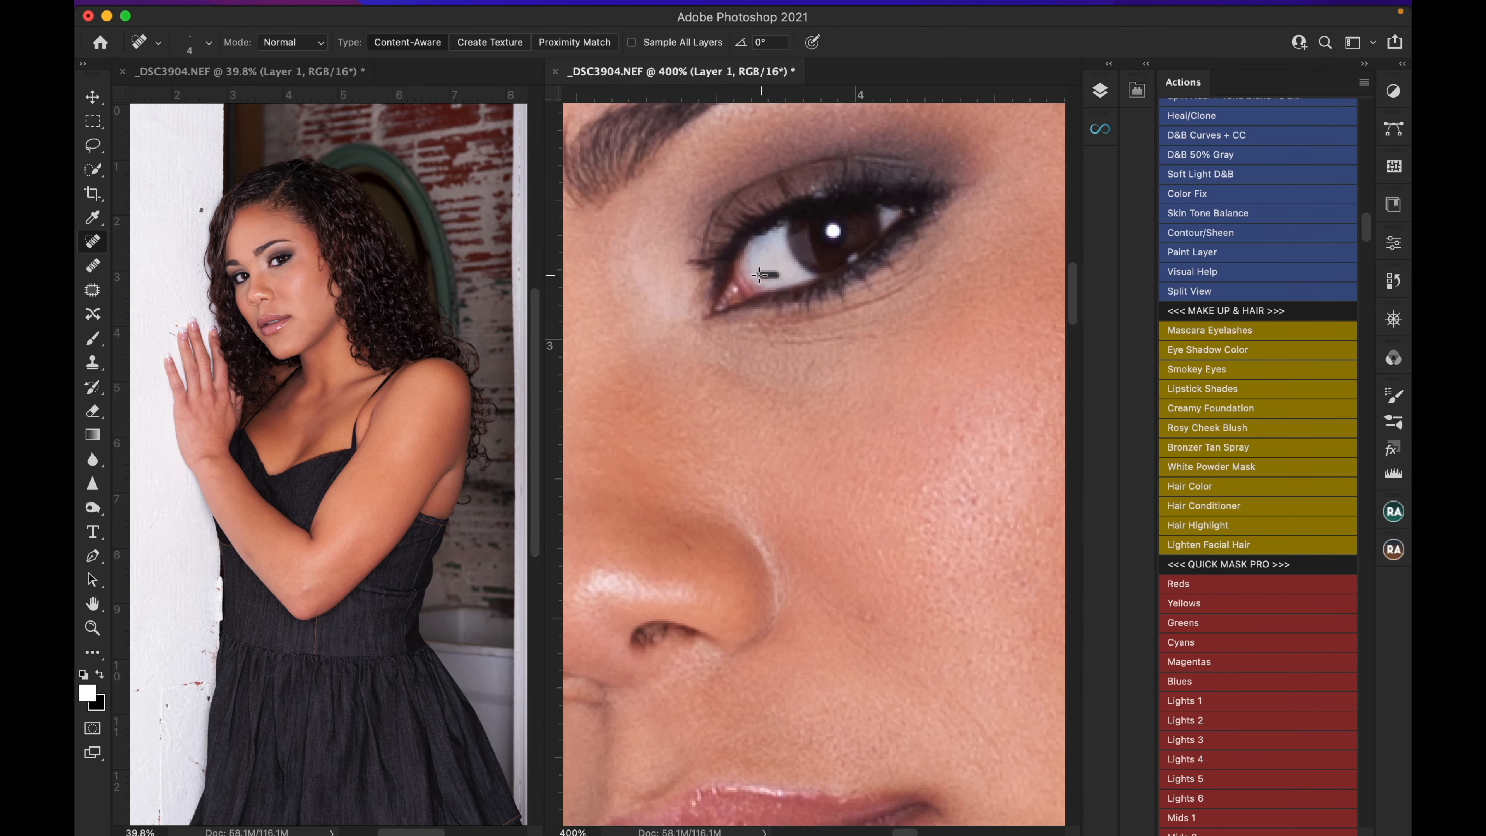
- Examine both eyes, the cheek, lips, temple and hairline for remaining flaws
scroll(766, 269, left, 10)
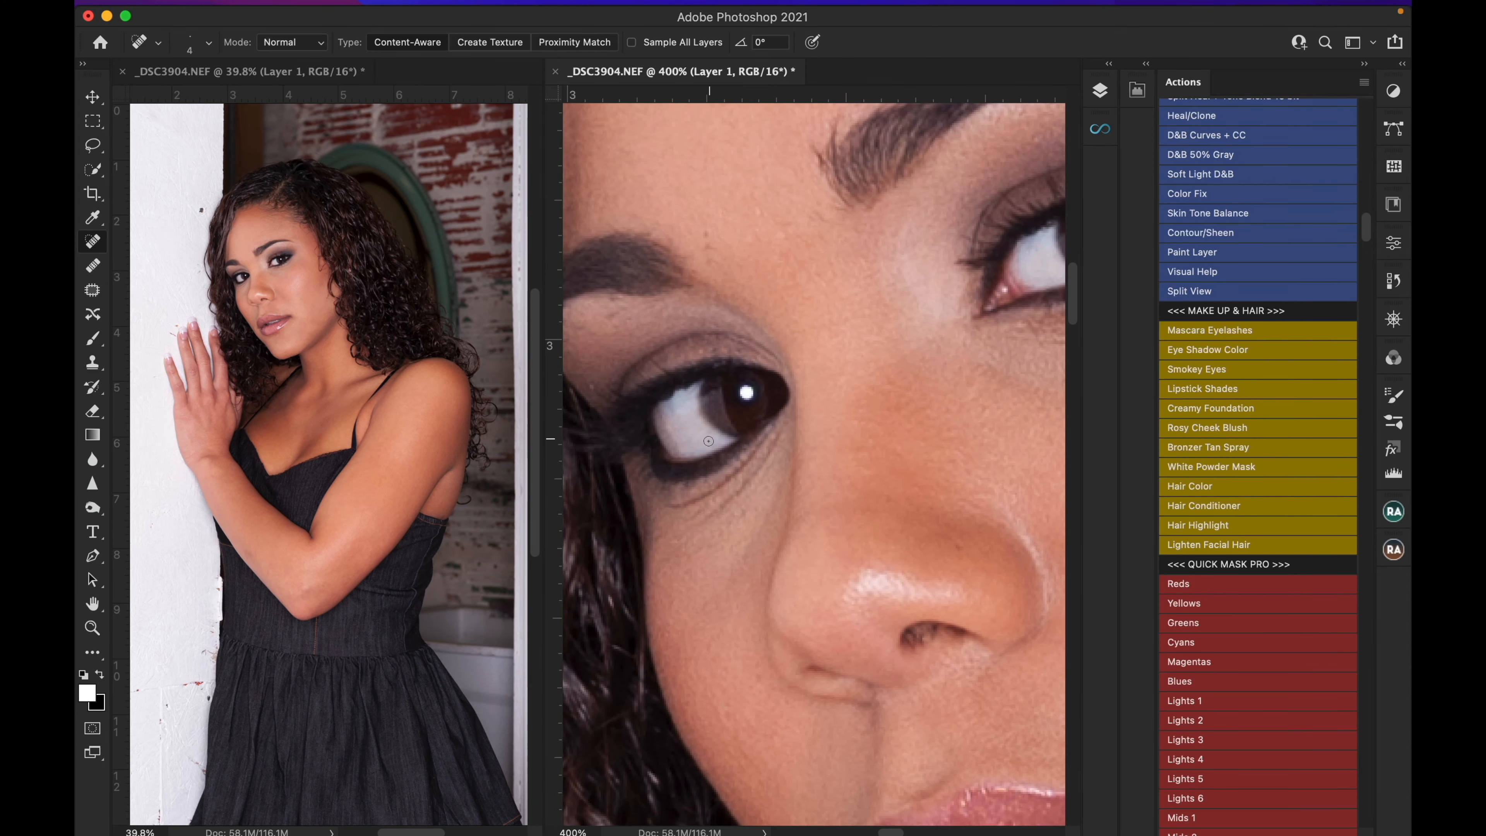
scroll(696, 436, down, 8)
scroll(696, 436, right, 8)
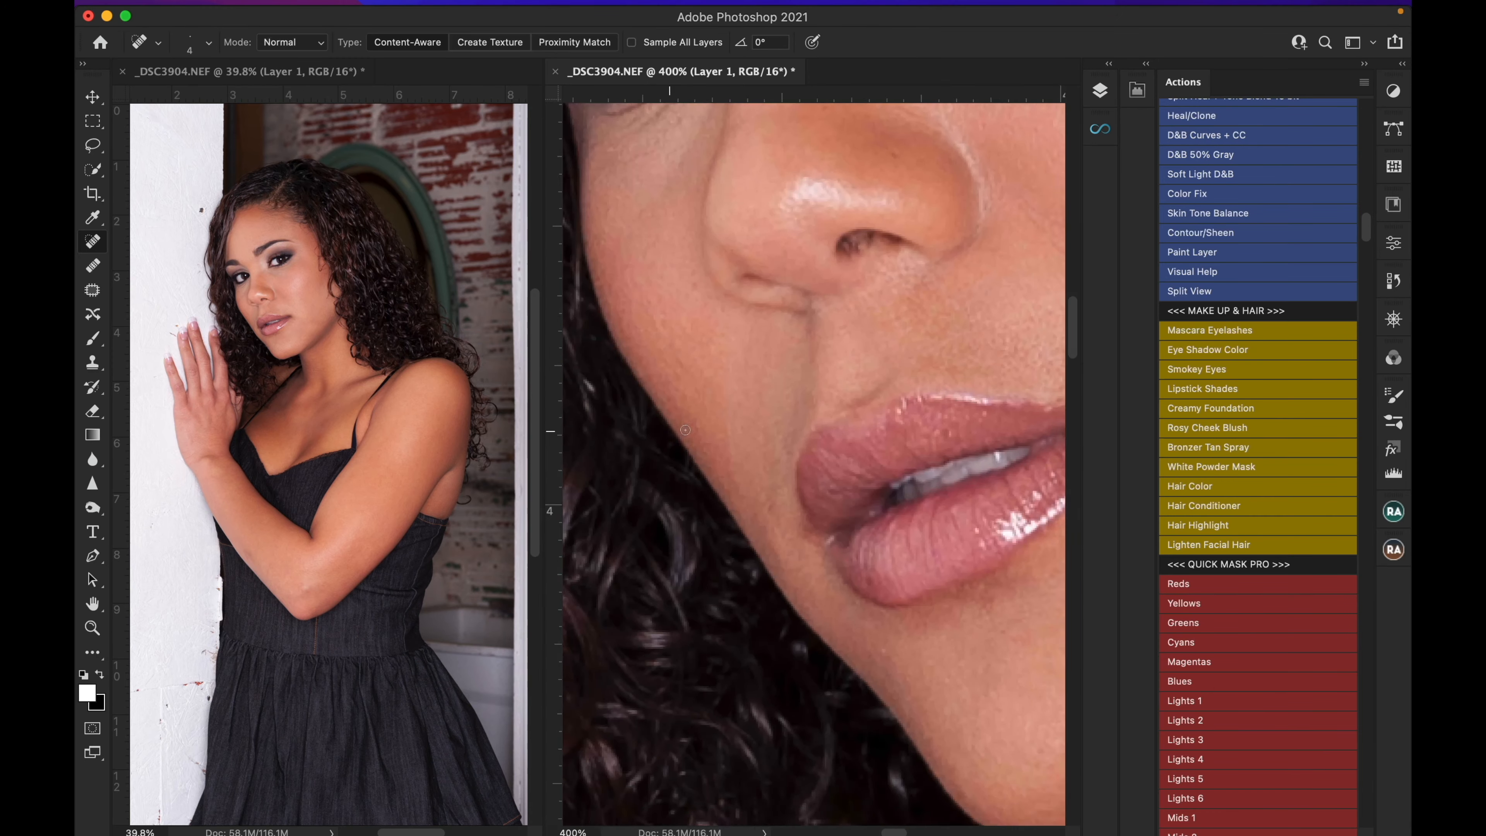
scroll(684, 429, up, 7)
scroll(685, 429, right, 4)
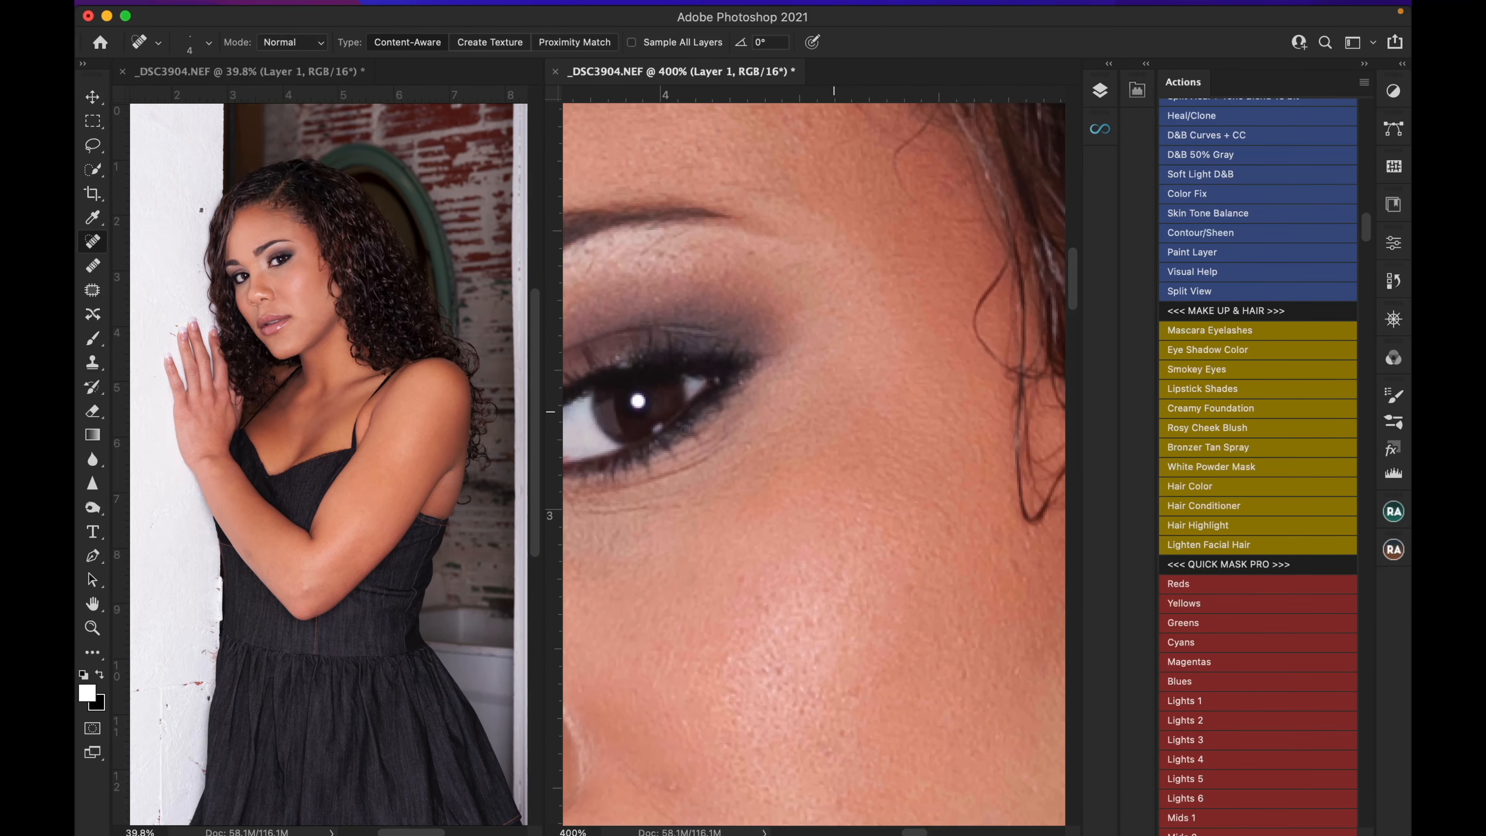
scroll(685, 430, up, 5)
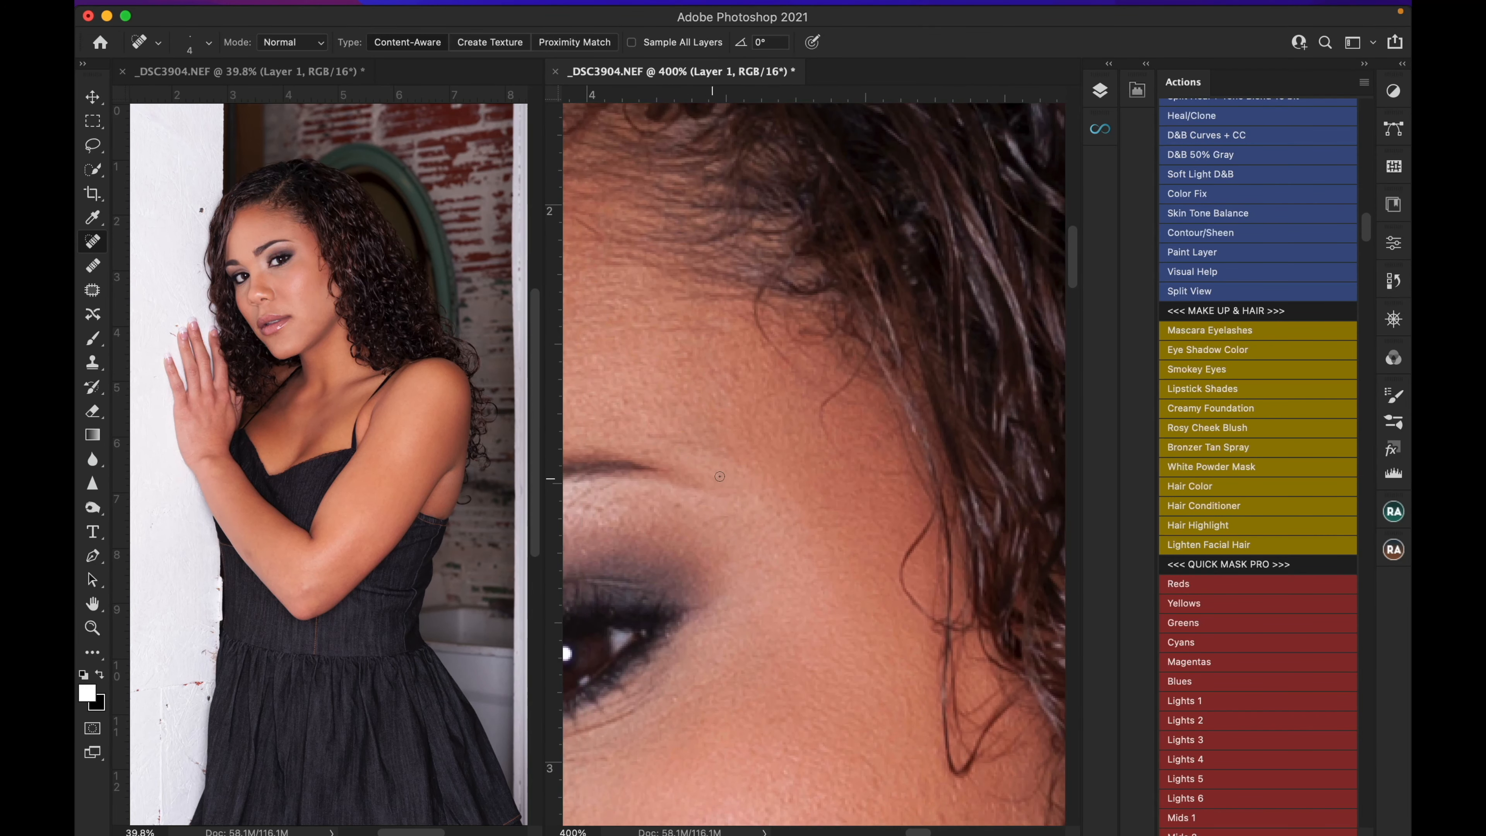